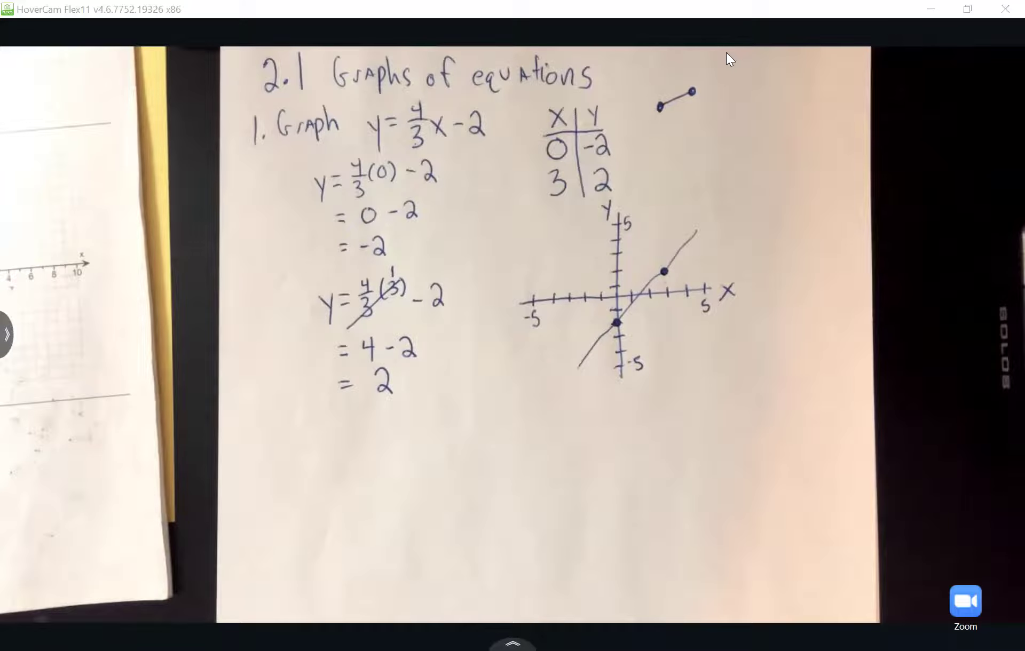
Switch to TI-SmartView CE and clear the existing Y1 equation in the Y= editor.
key(alt+Tab)
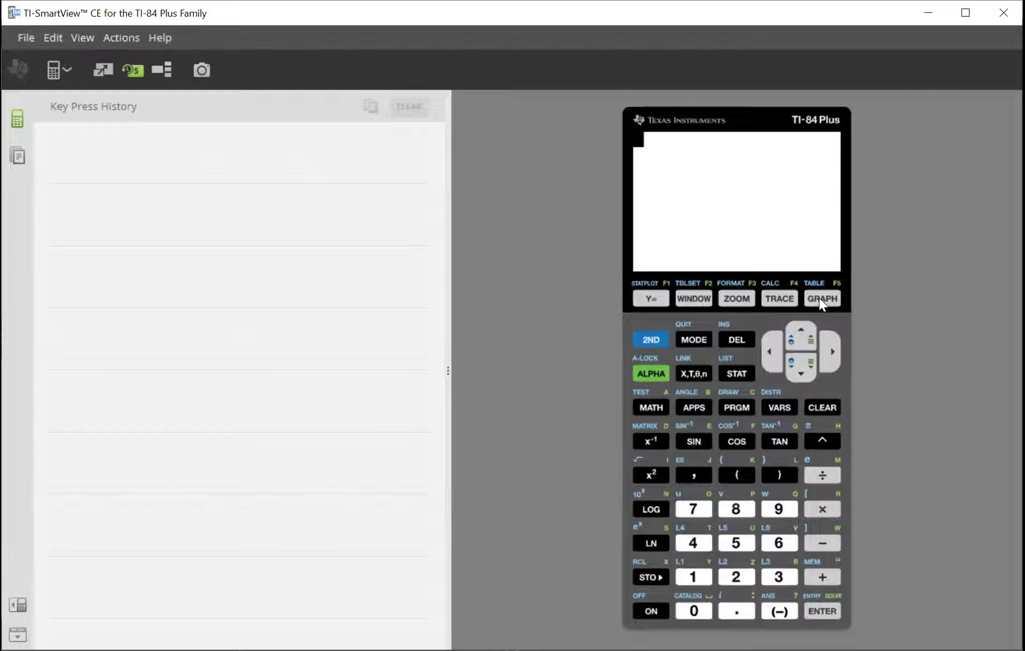
click(650, 296)
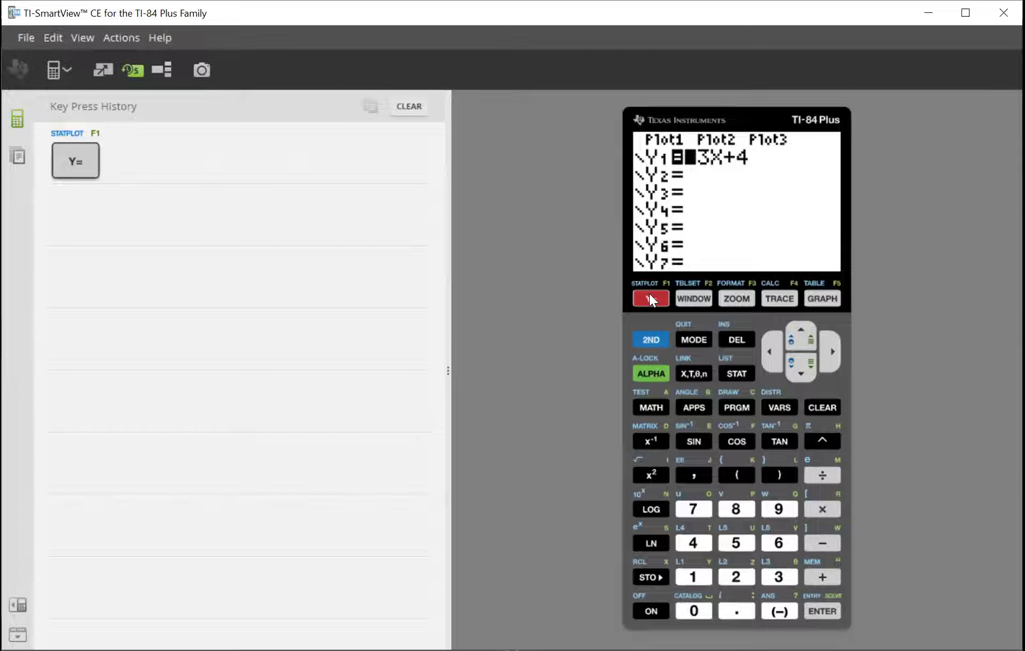
click(818, 406)
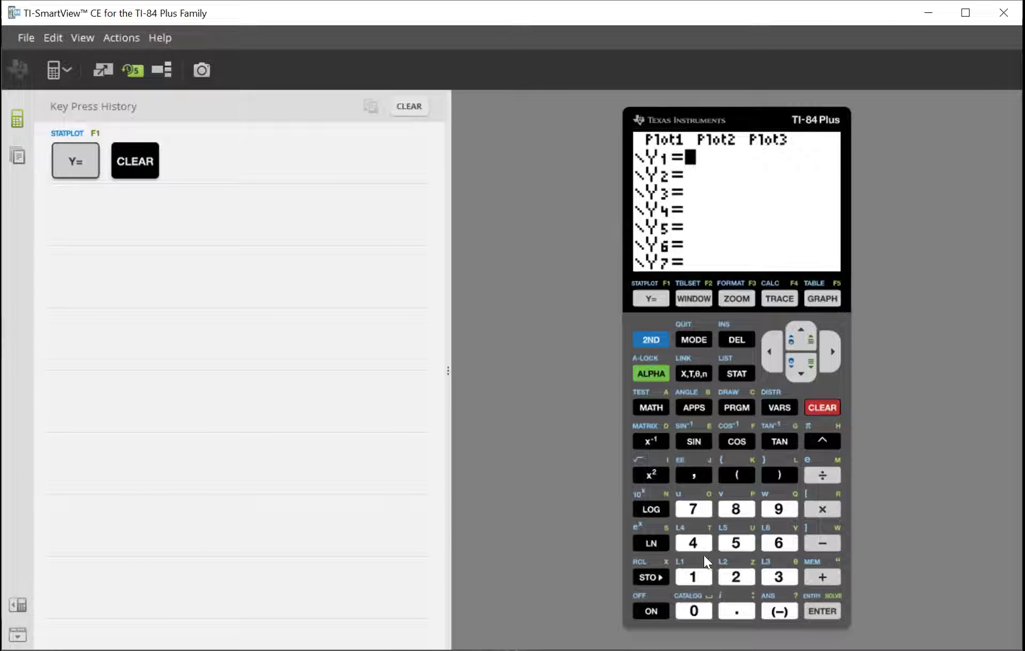
click(694, 542)
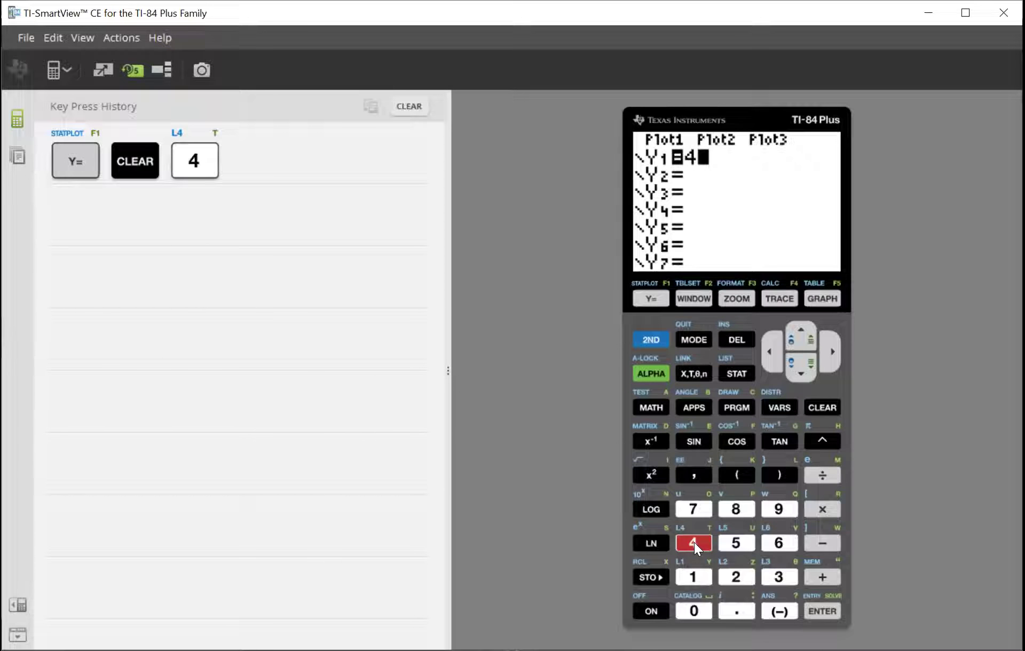
click(816, 473)
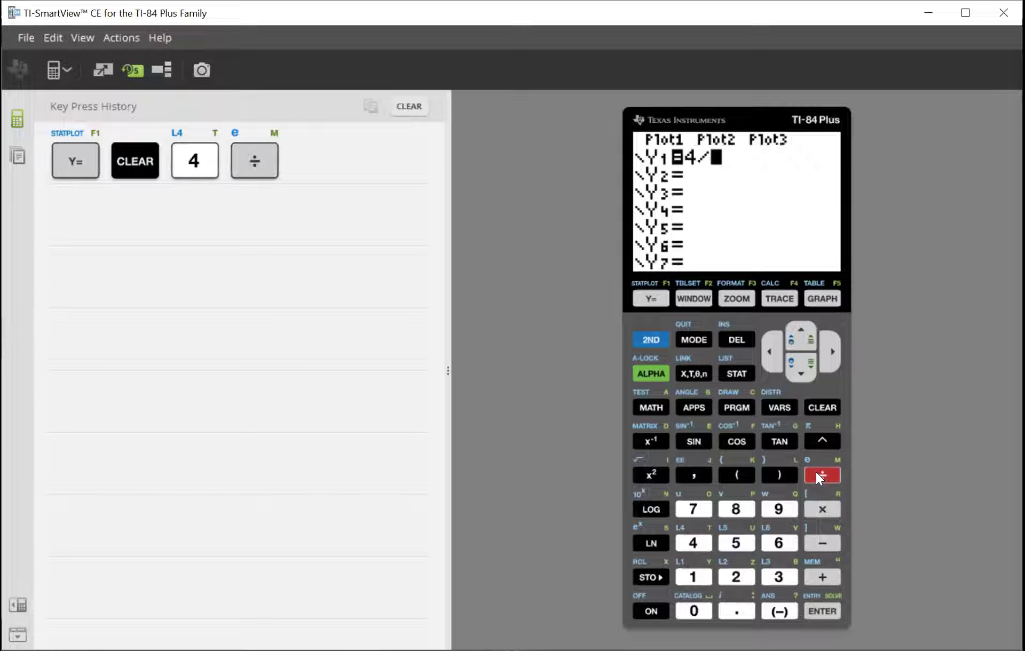
click(778, 573)
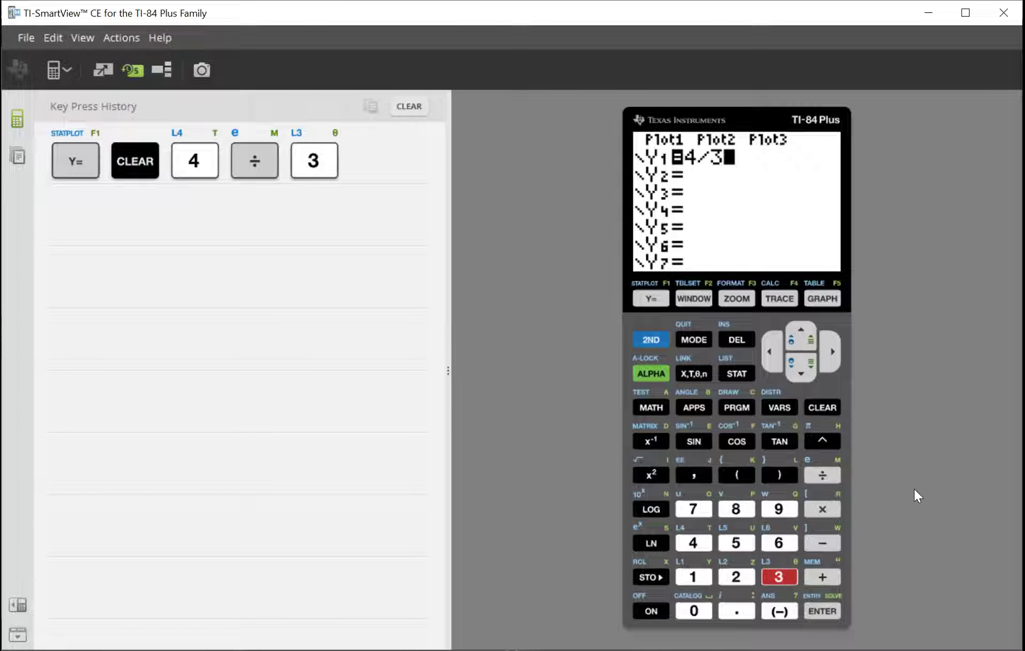
click(829, 407)
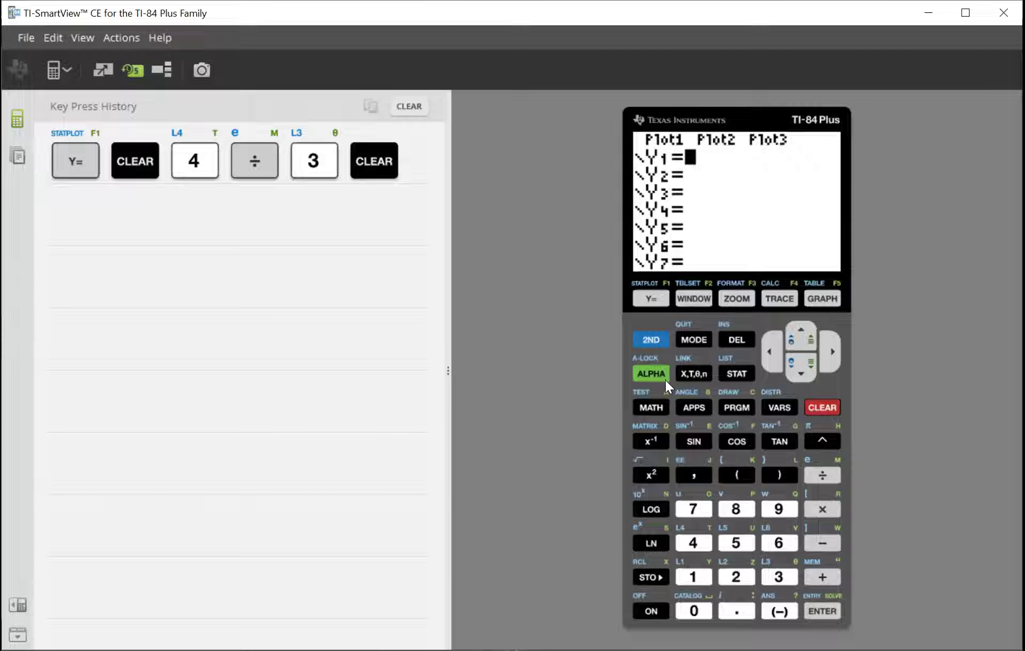
Enter 4/3 X − 2 as the Y1 equation, writing 4/3 with the n/d fraction template.
click(646, 373)
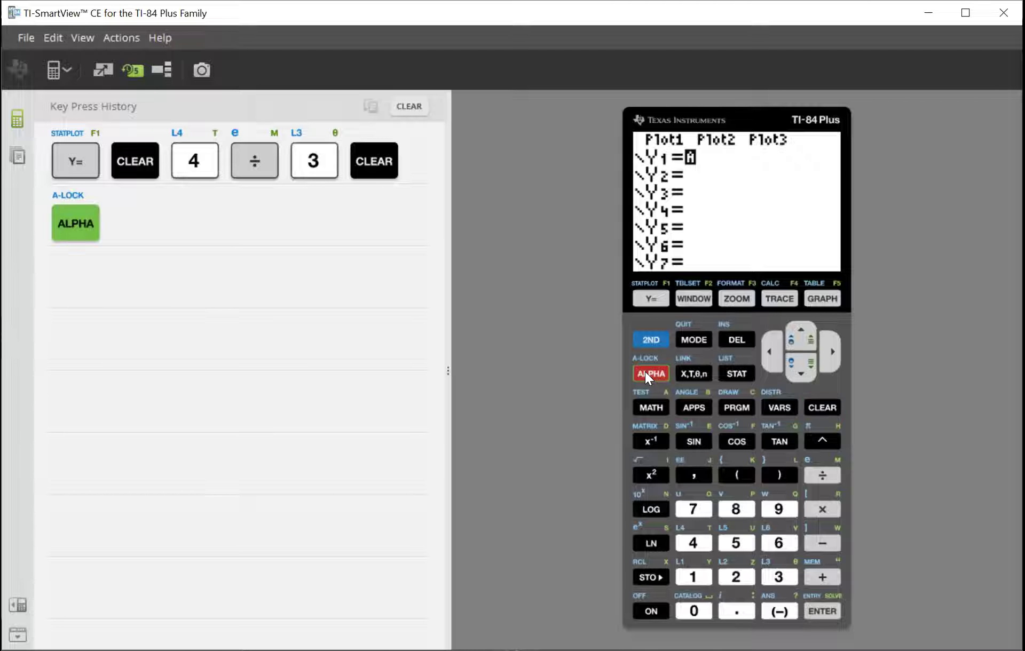
click(640, 295)
click(640, 295)
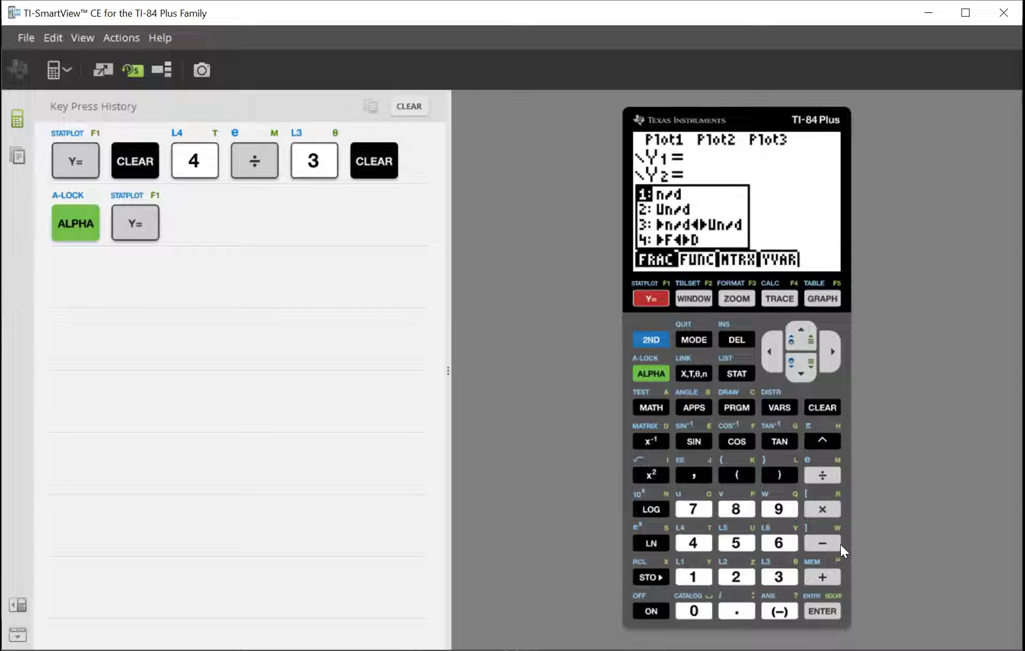
click(822, 607)
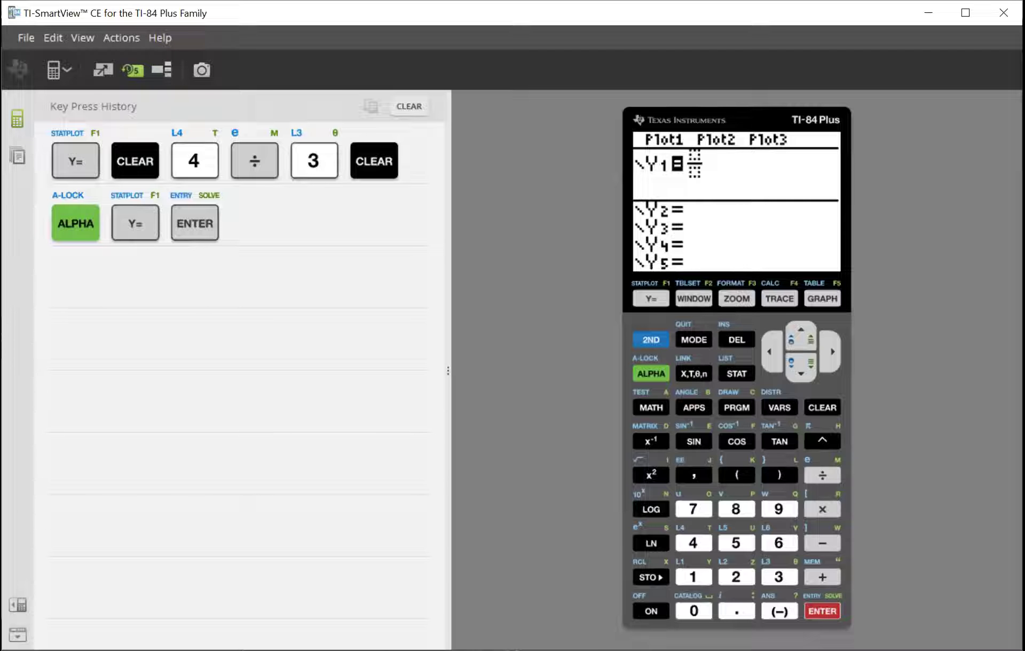
click(696, 543)
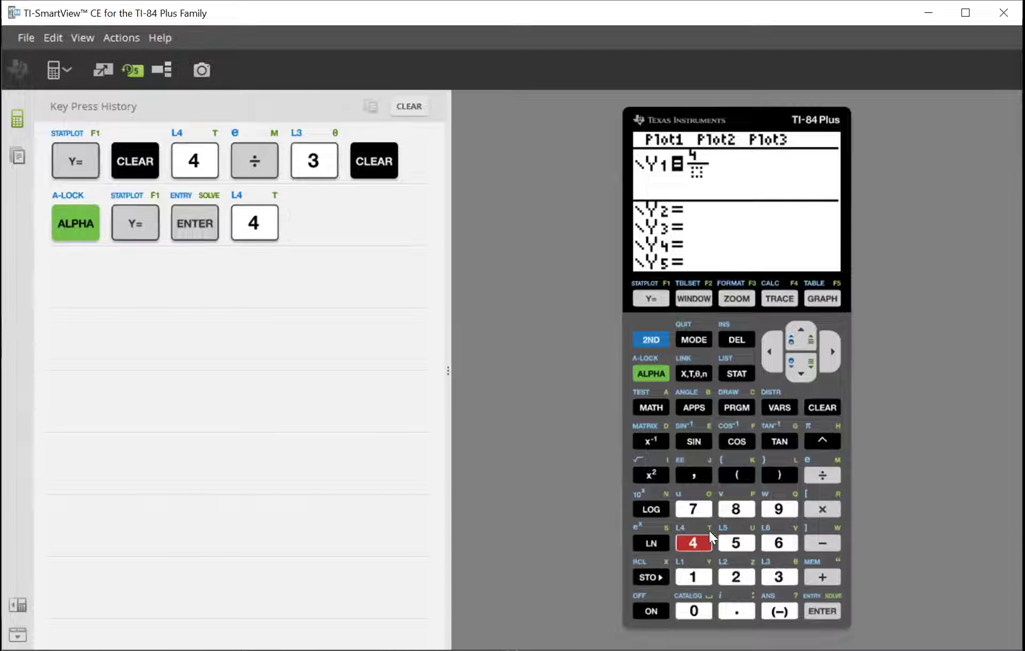
click(796, 368)
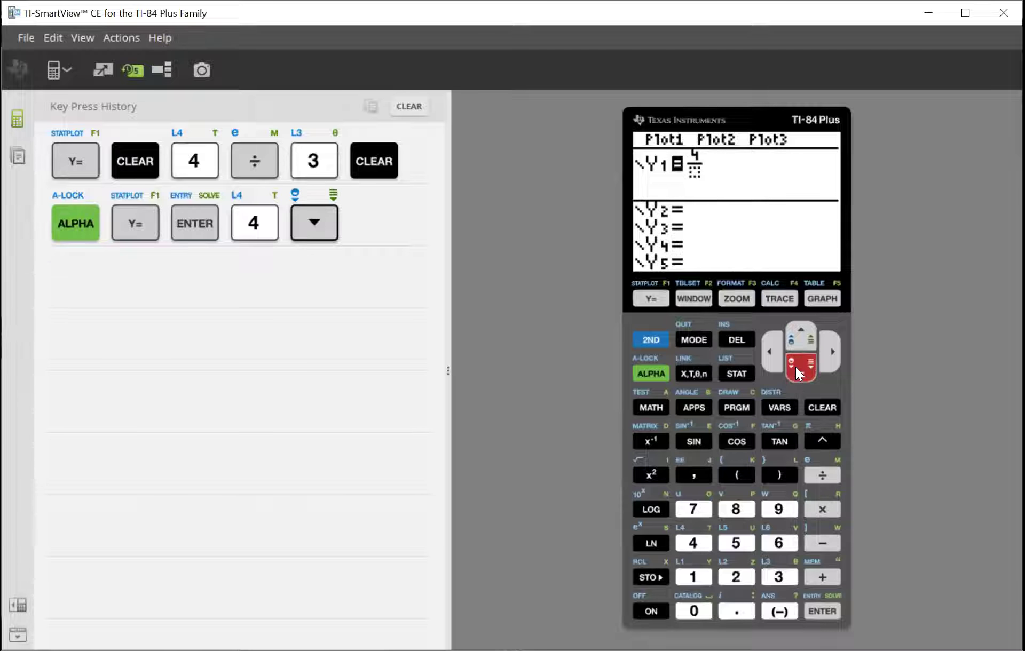
click(780, 572)
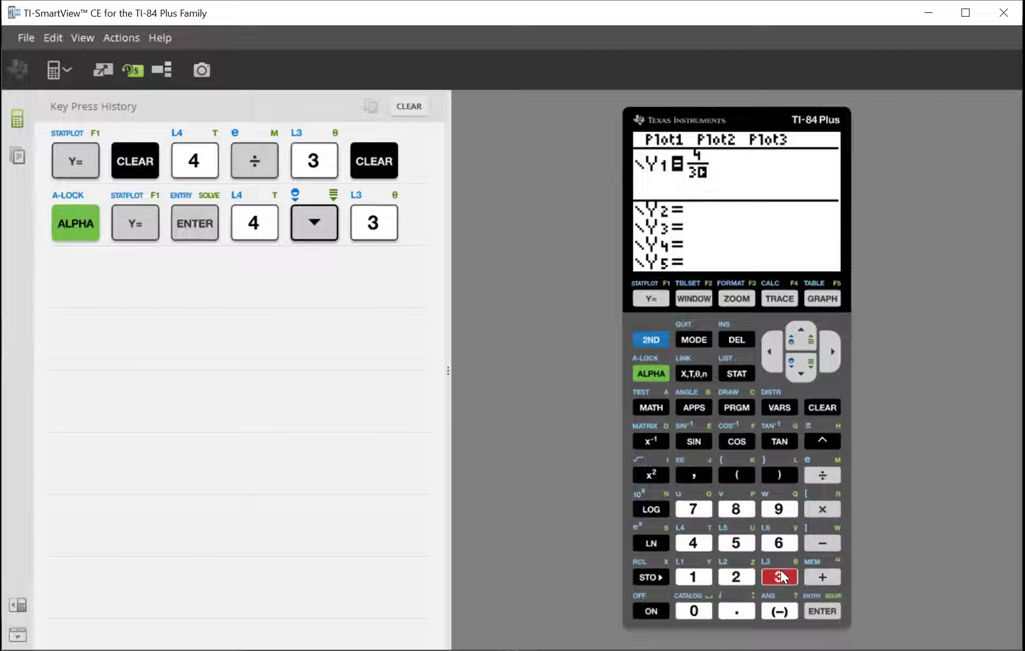
click(832, 350)
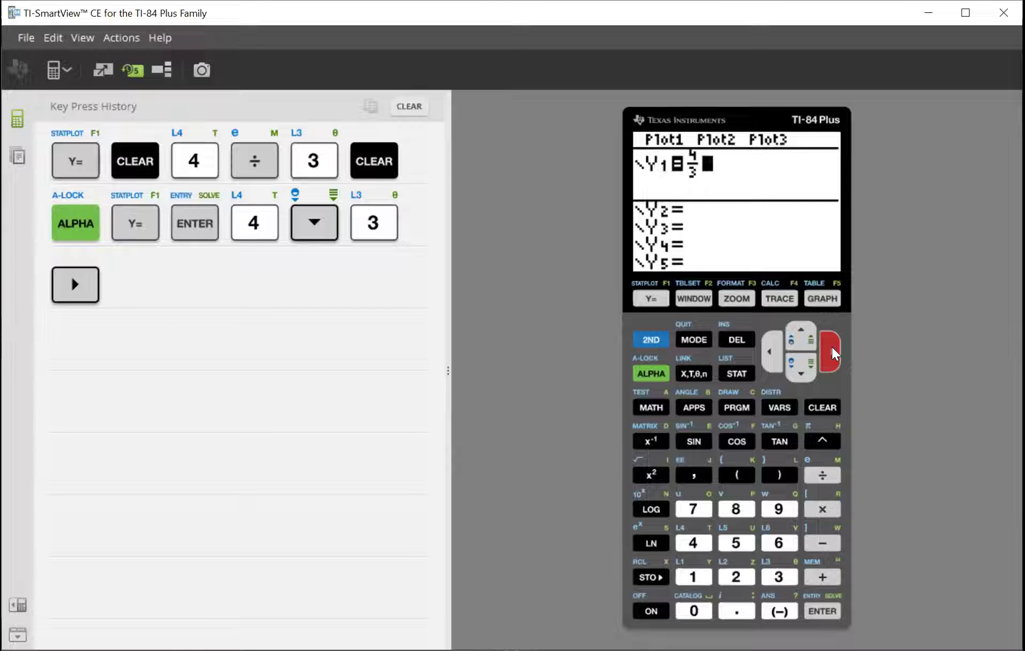
click(694, 372)
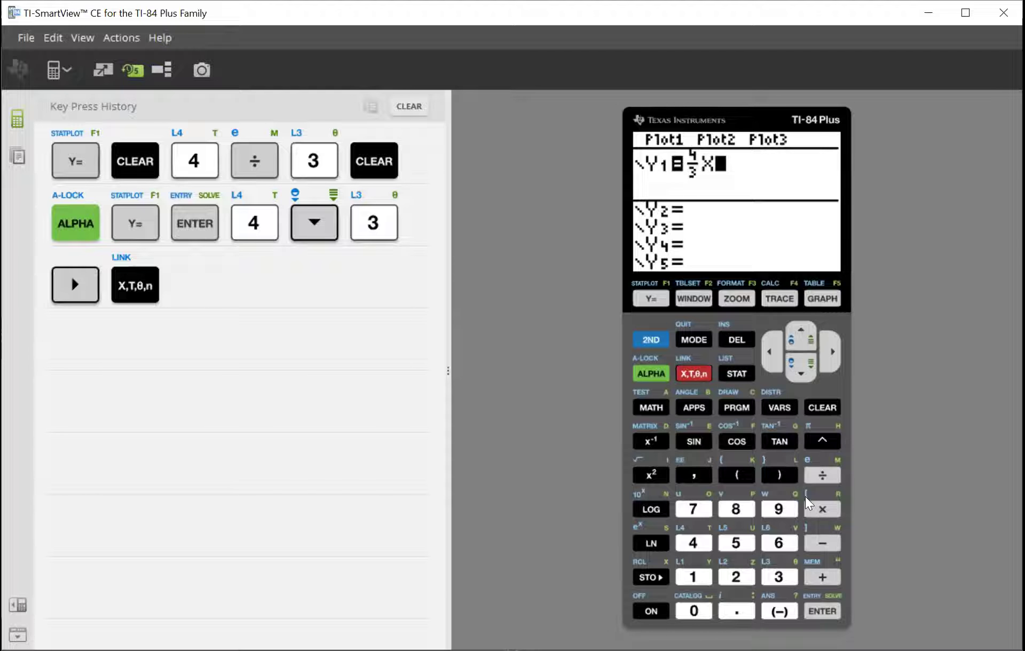
click(813, 545)
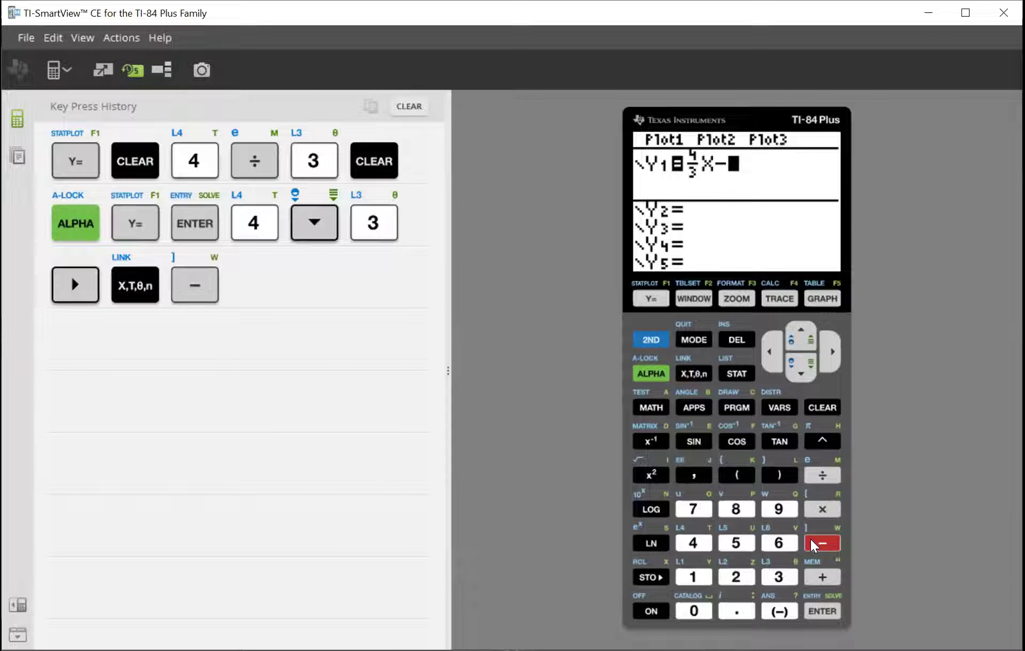
click(731, 583)
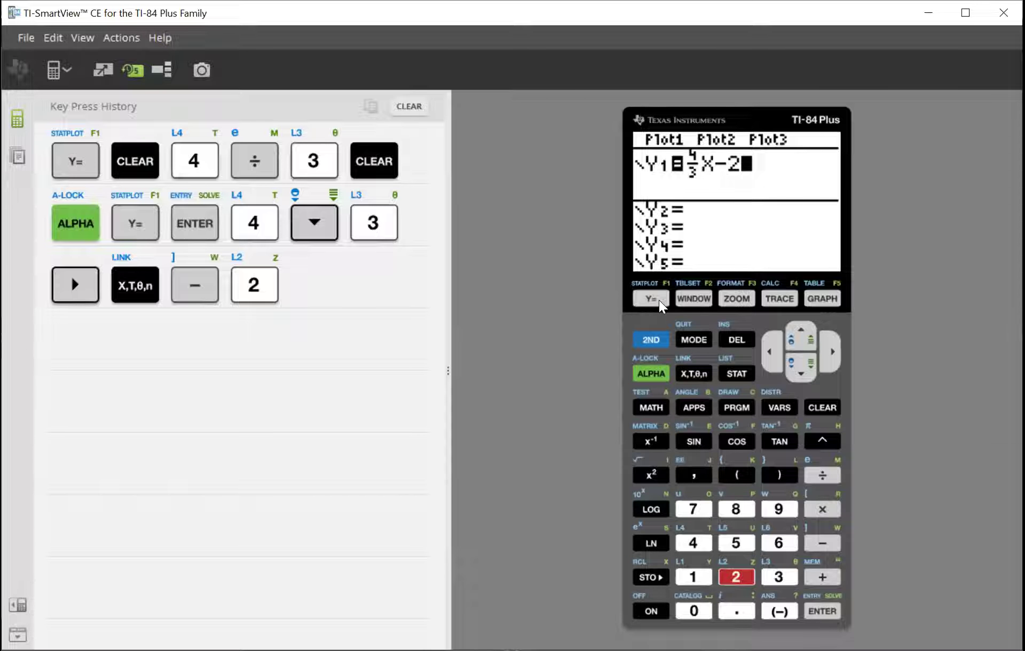
Graph Y1 and display its table of values.
click(827, 298)
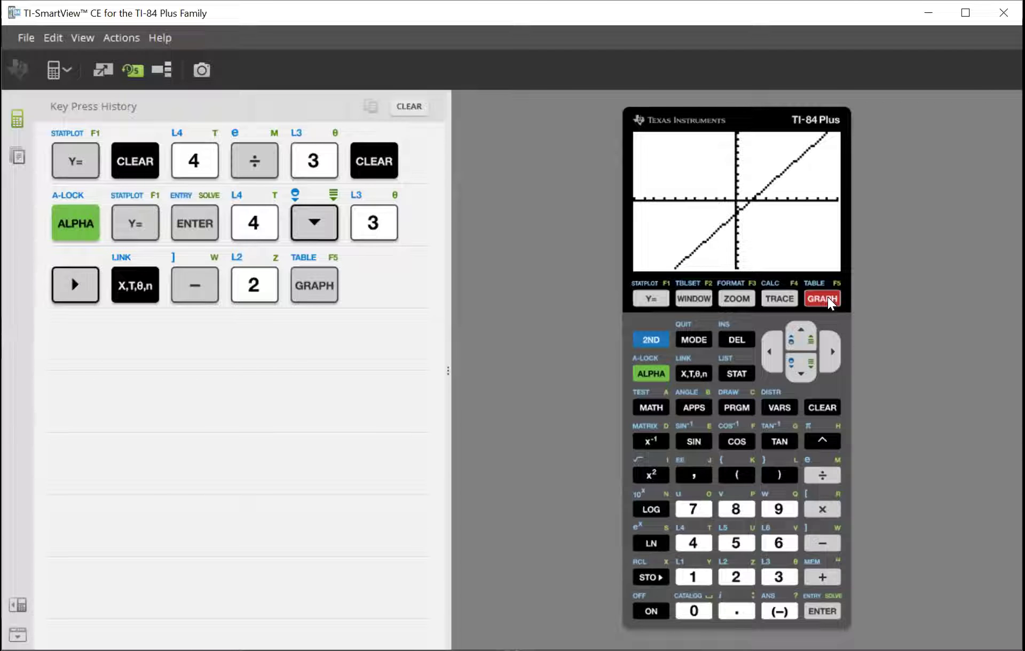
click(654, 342)
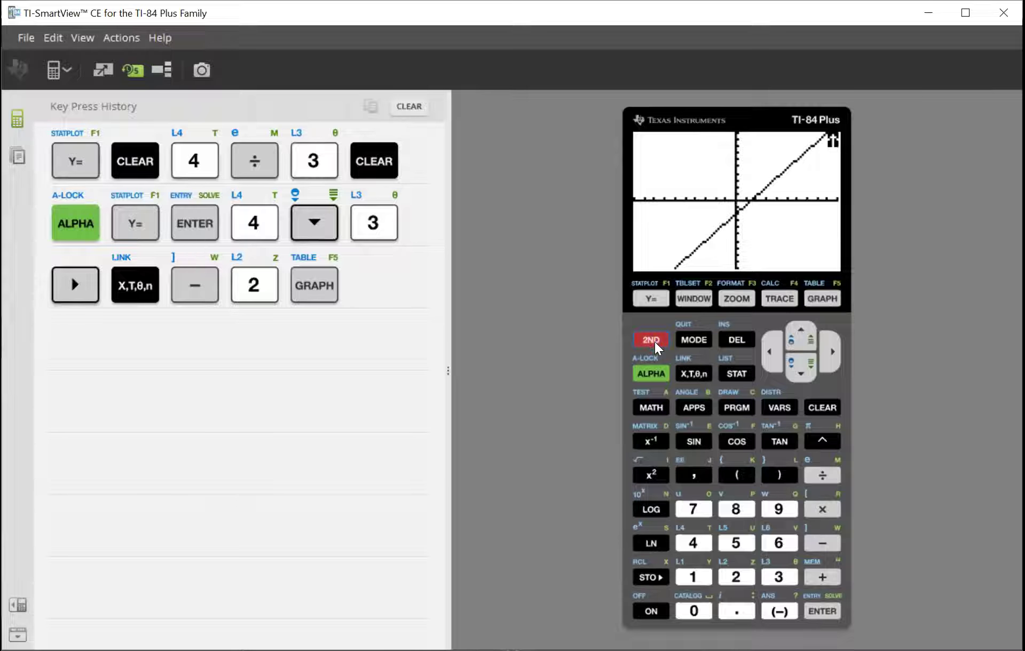
click(815, 293)
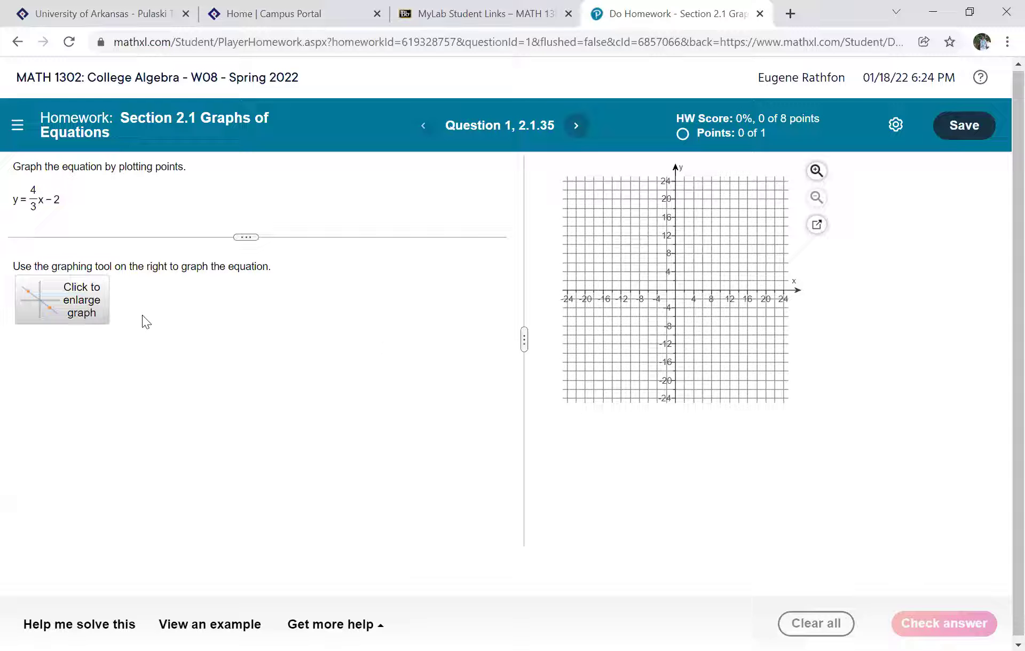
In the enlarged homework graph, draw a solid line through (0,-2) and (3,2) and save it.
click(66, 318)
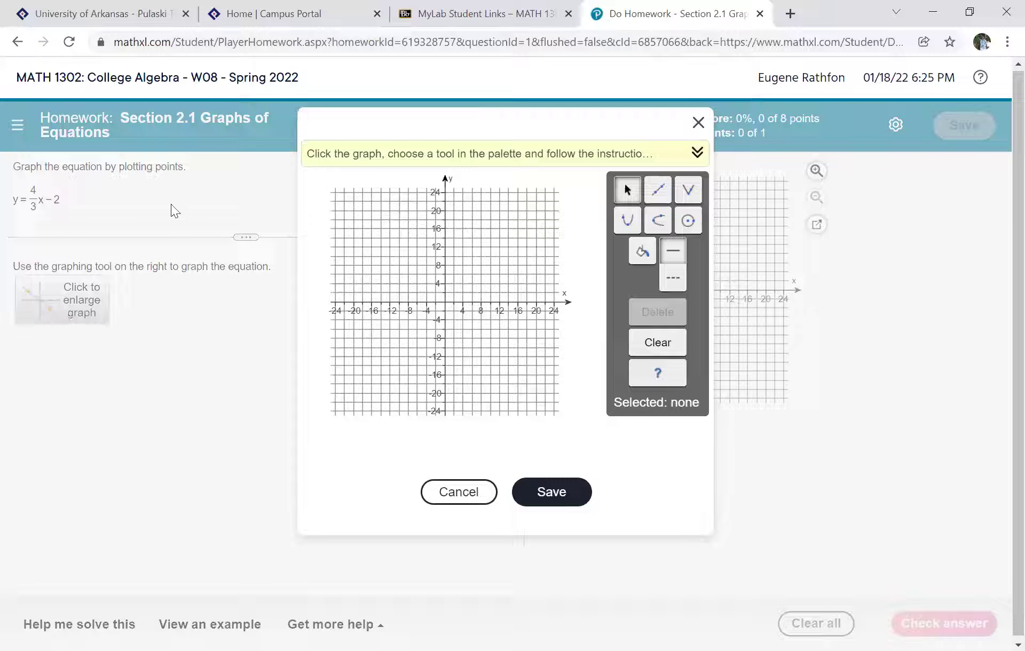
click(665, 199)
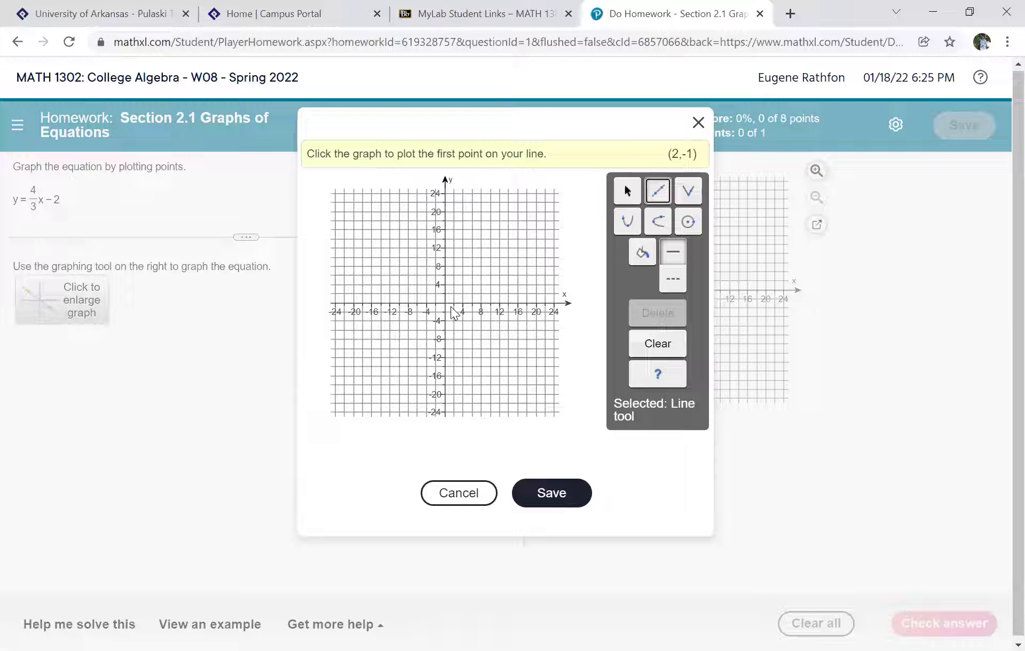
click(446, 313)
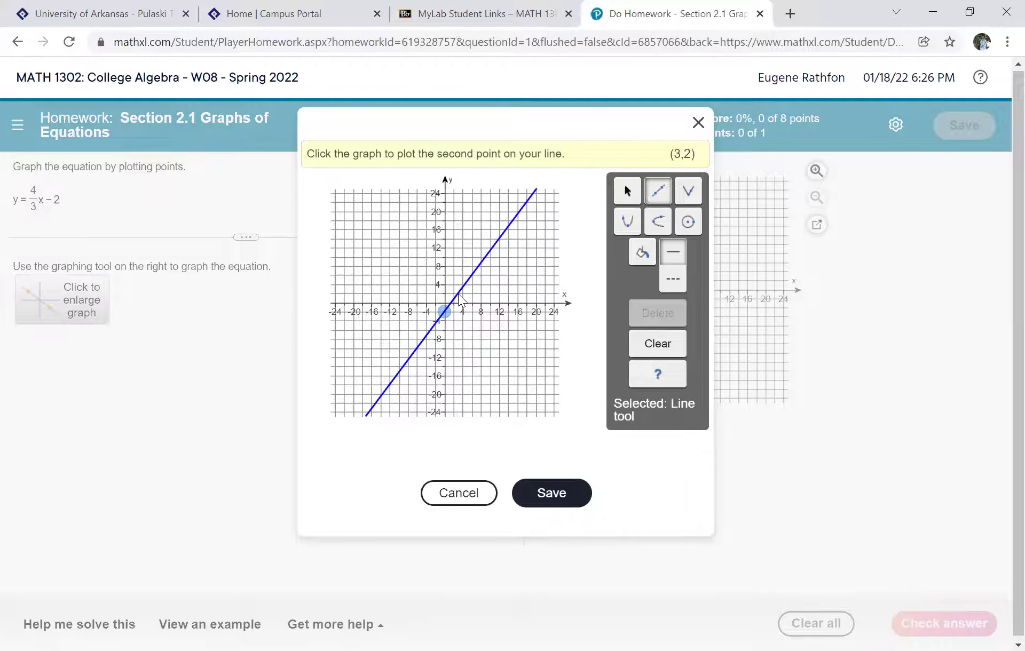
click(458, 294)
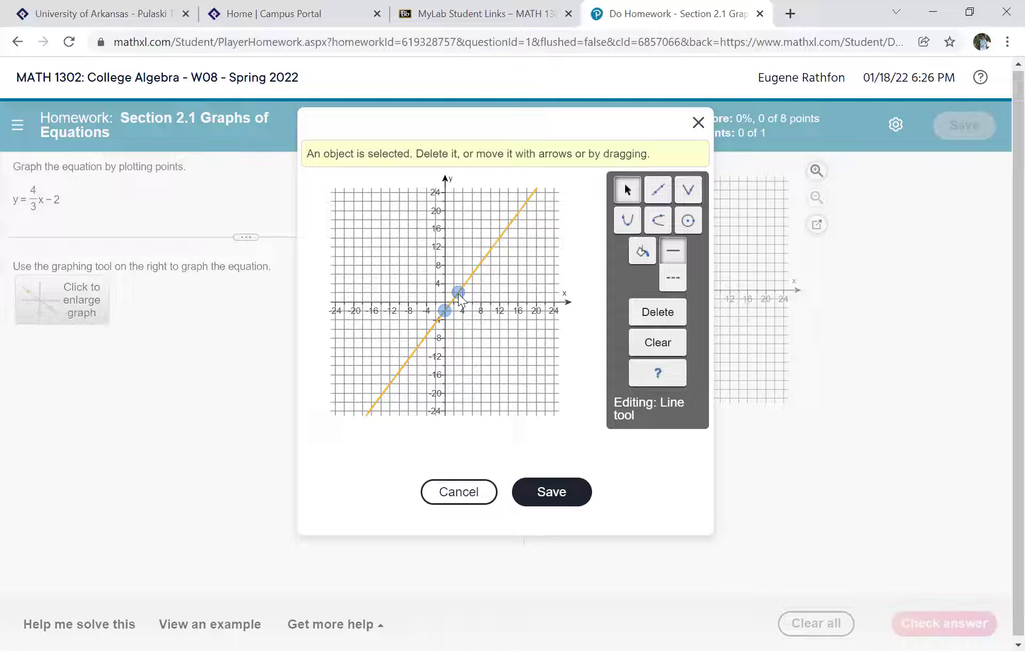
click(544, 494)
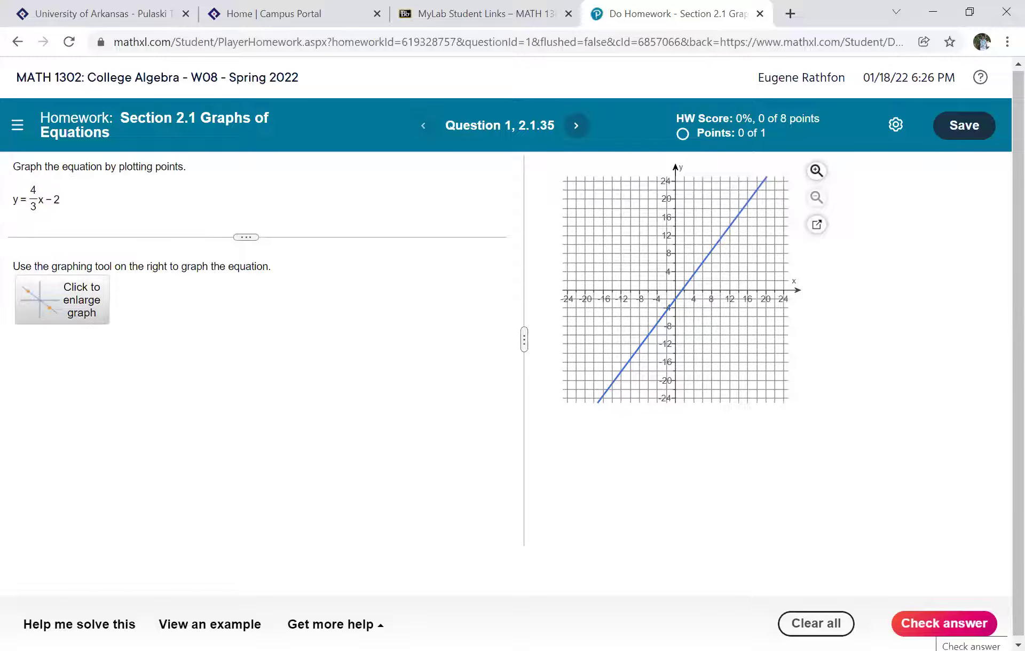
Check the answer to question 1 and go on to the next question.
click(944, 623)
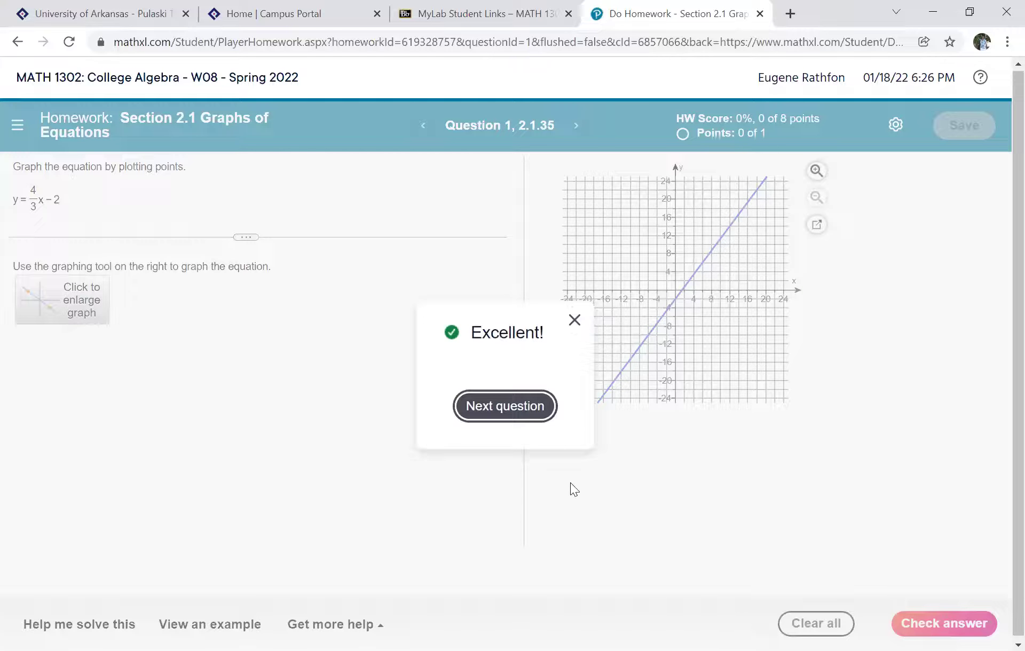
click(490, 422)
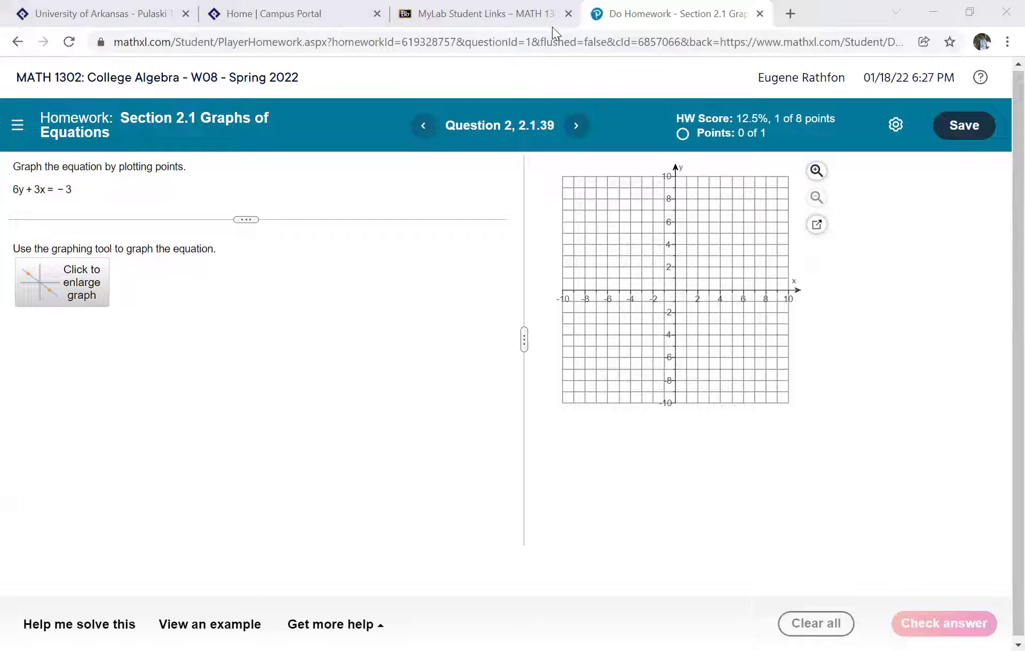
Switch to TI-SmartView CE and clear the whole key press history.
key(alt+Tab)
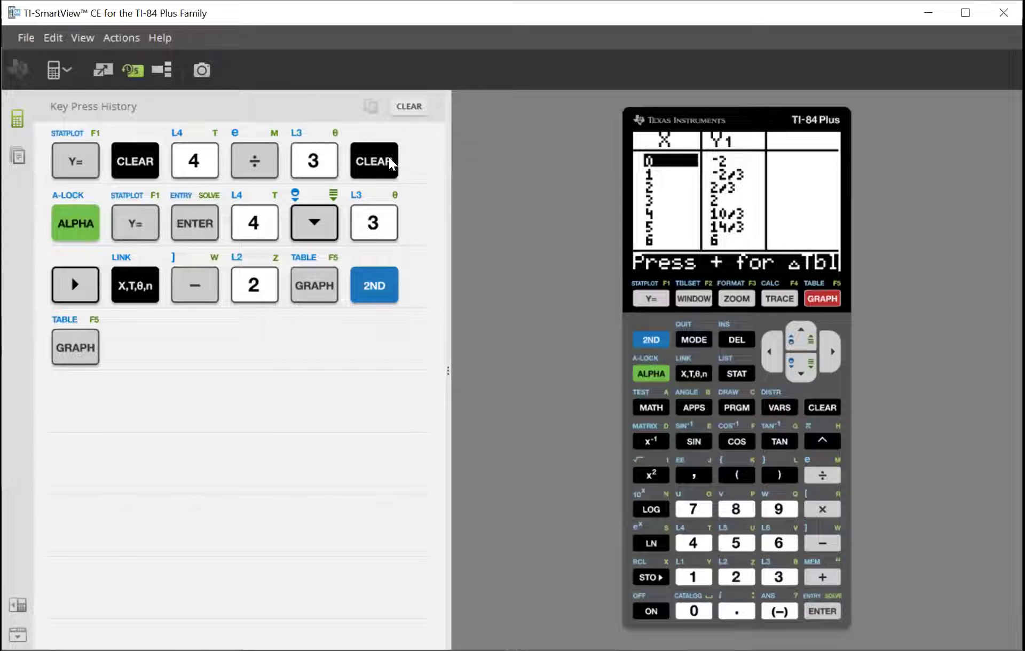
click(411, 107)
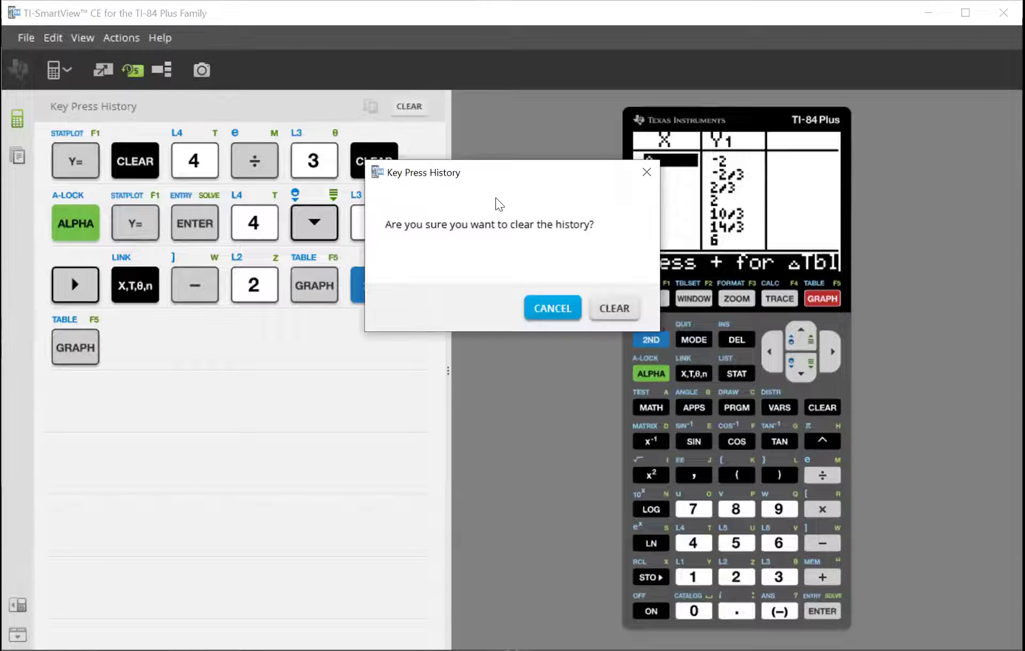
click(616, 311)
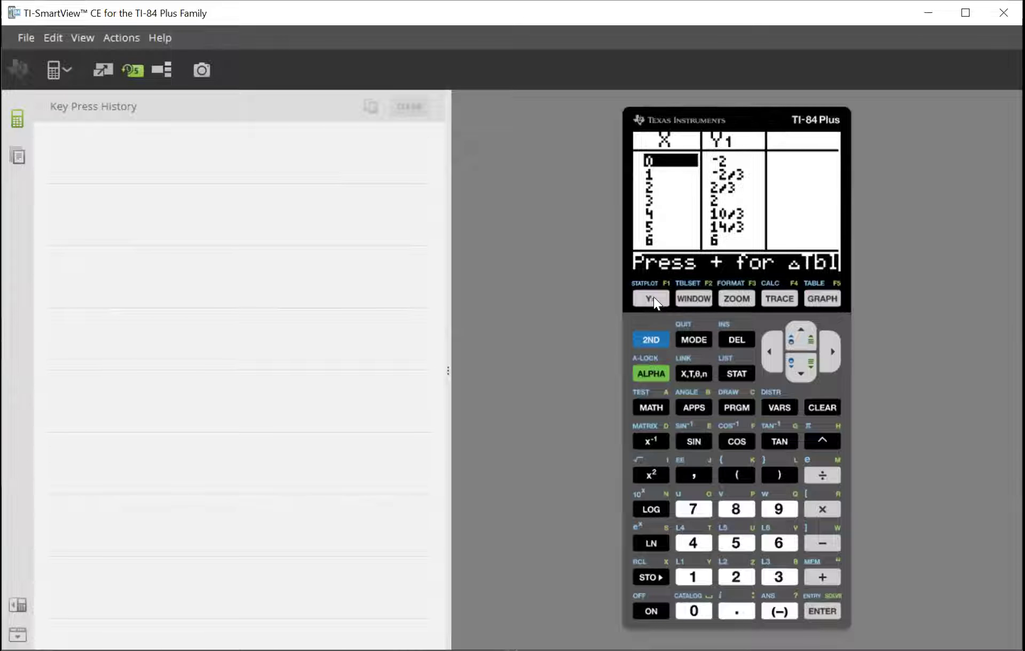
Replace the Y1 equation with -1/2X+1/2.
click(654, 296)
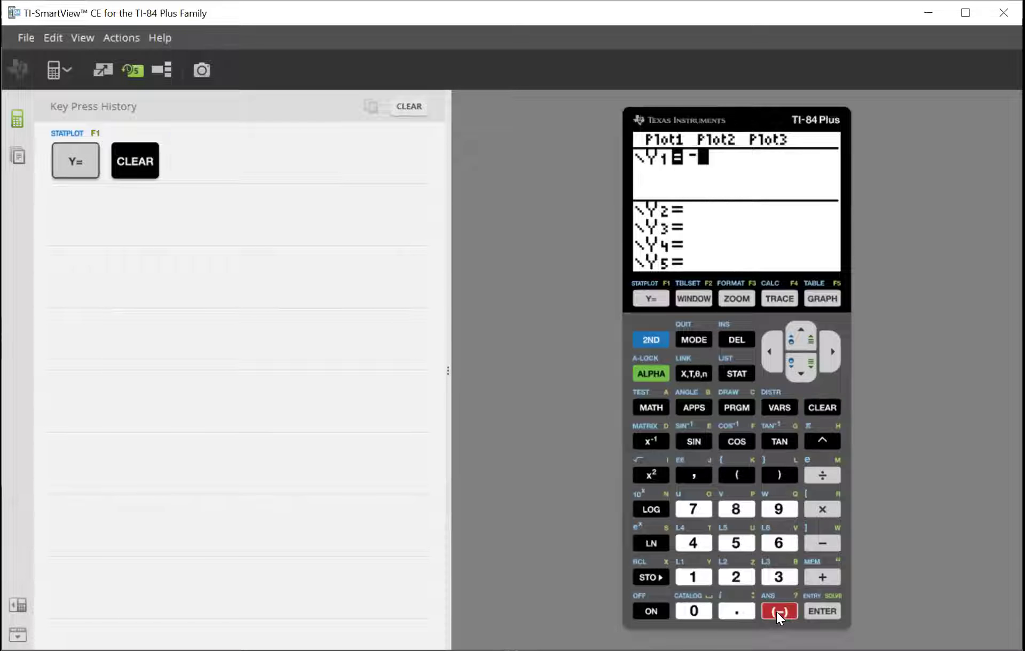
click(696, 574)
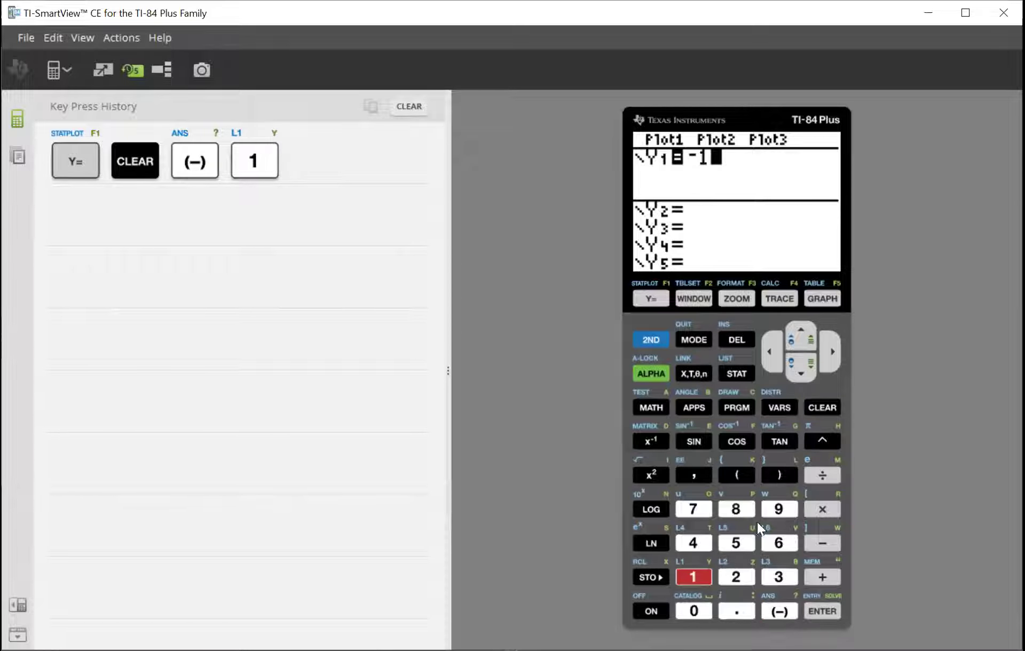
click(817, 473)
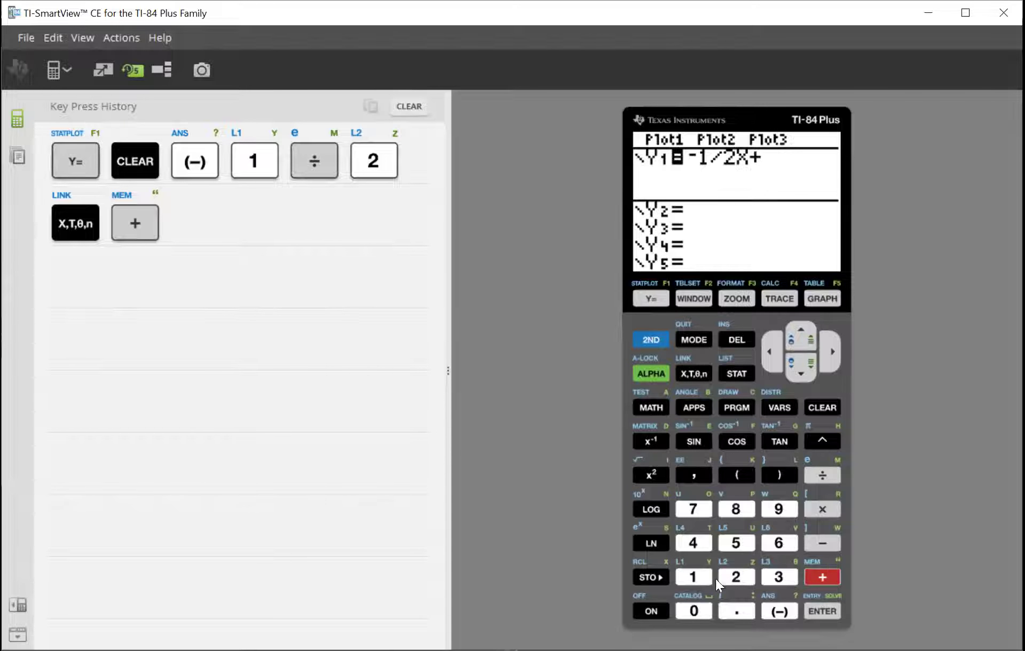
click(698, 574)
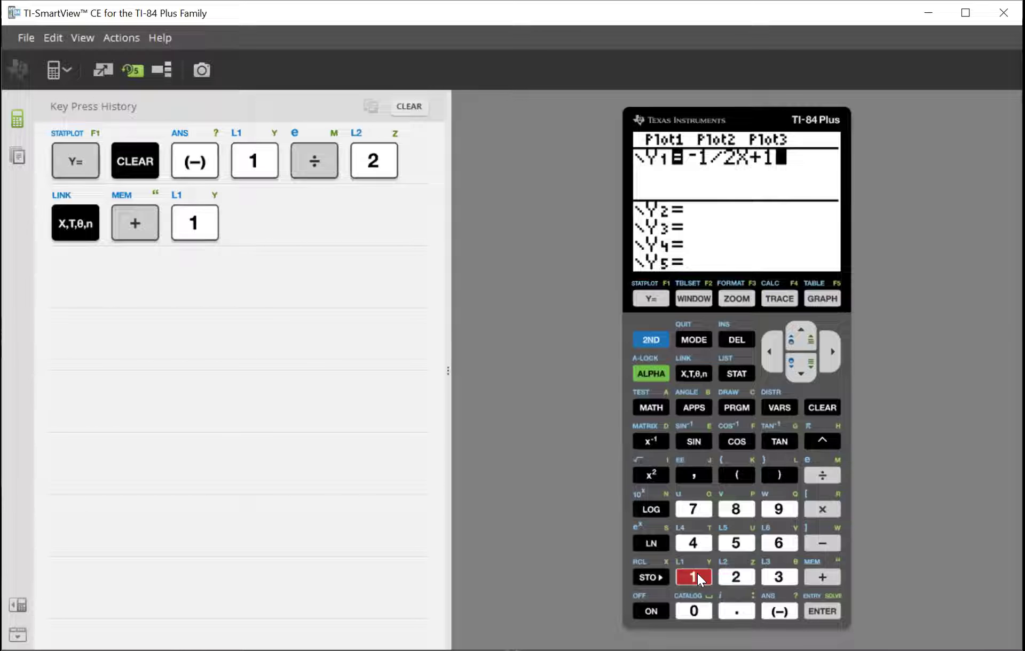
click(825, 472)
click(736, 576)
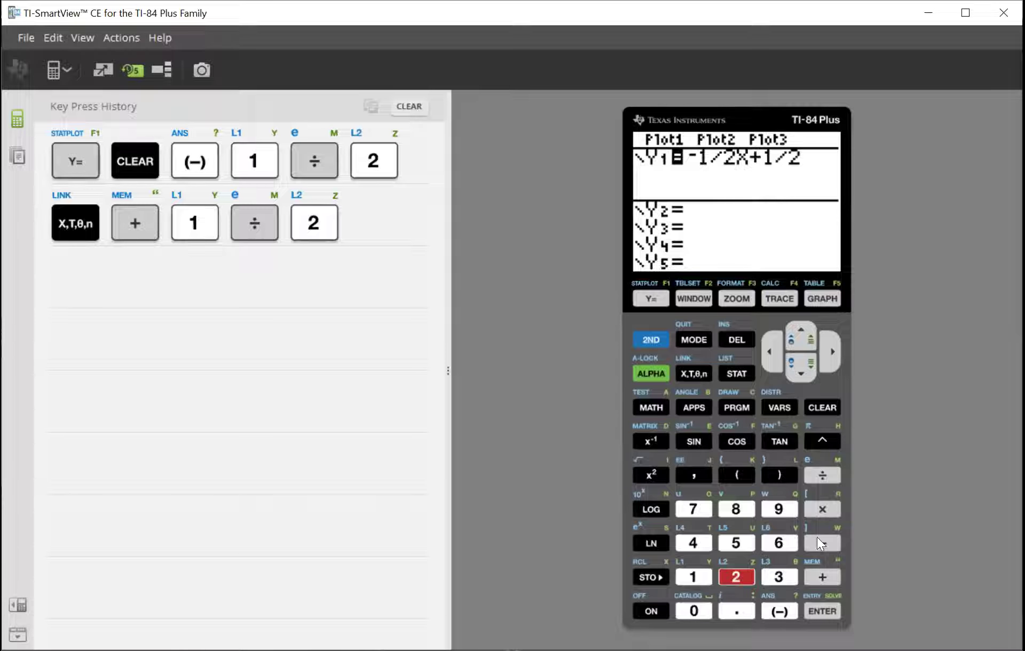
Graph the Y1 equation, display its table of values and extend the table up to X = -1.
click(828, 297)
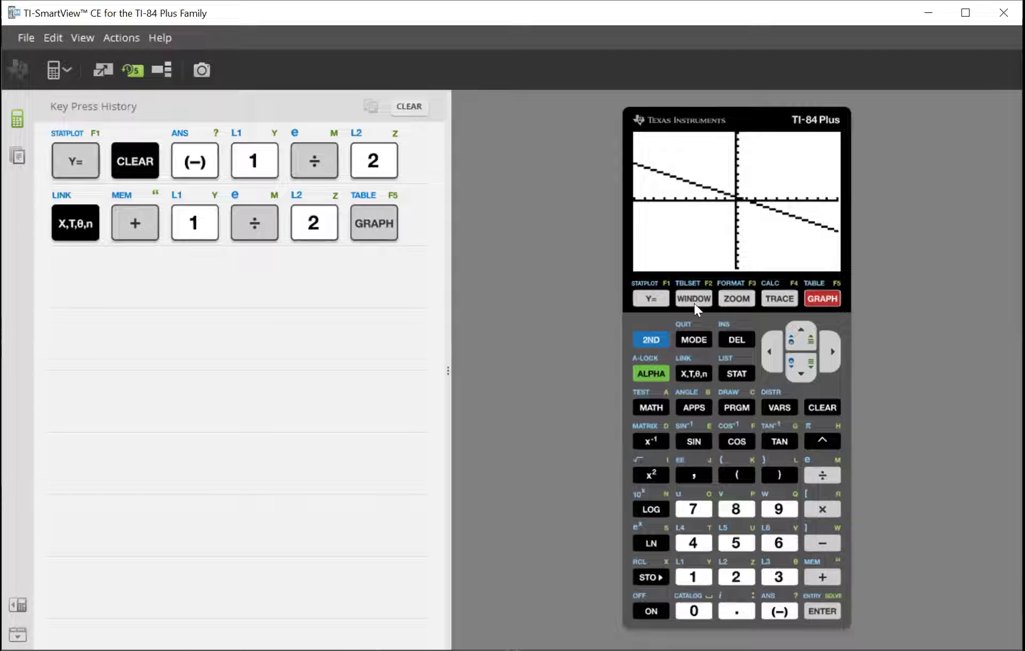
click(652, 340)
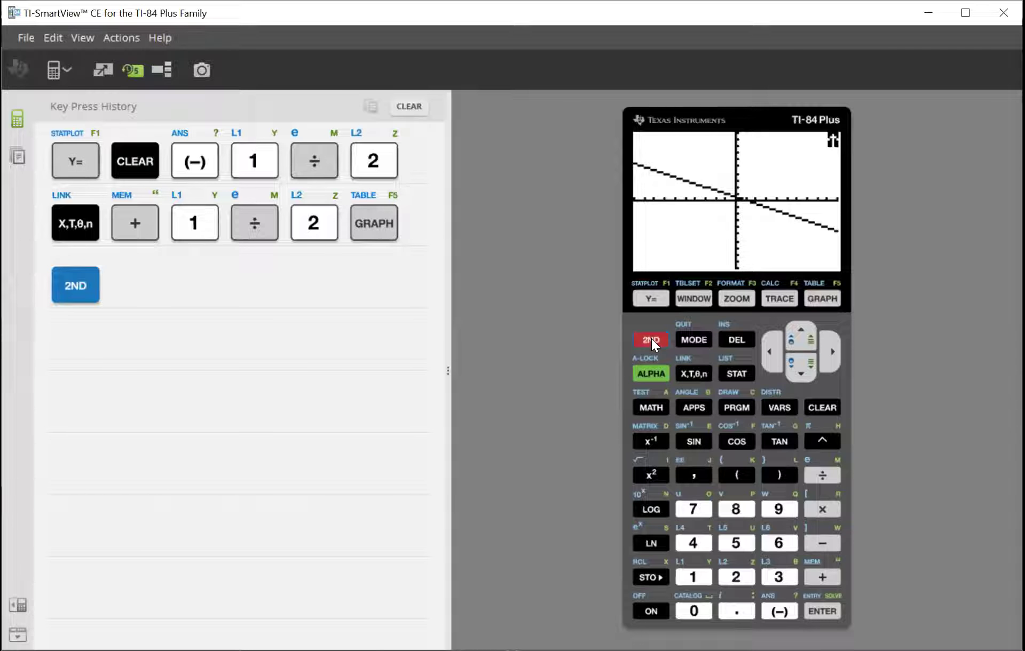
click(820, 296)
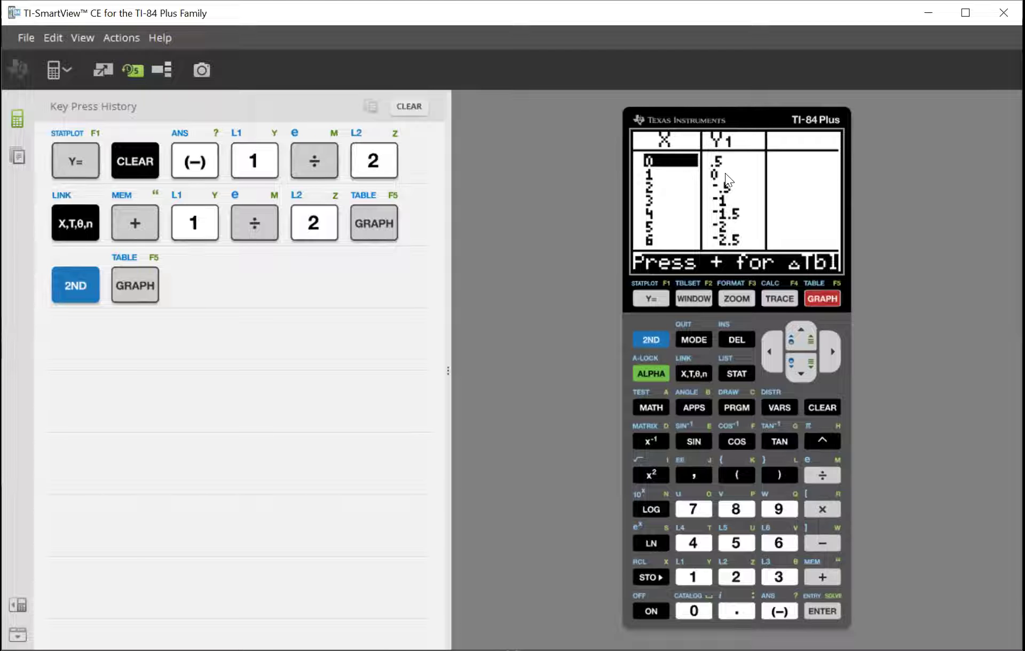
click(798, 330)
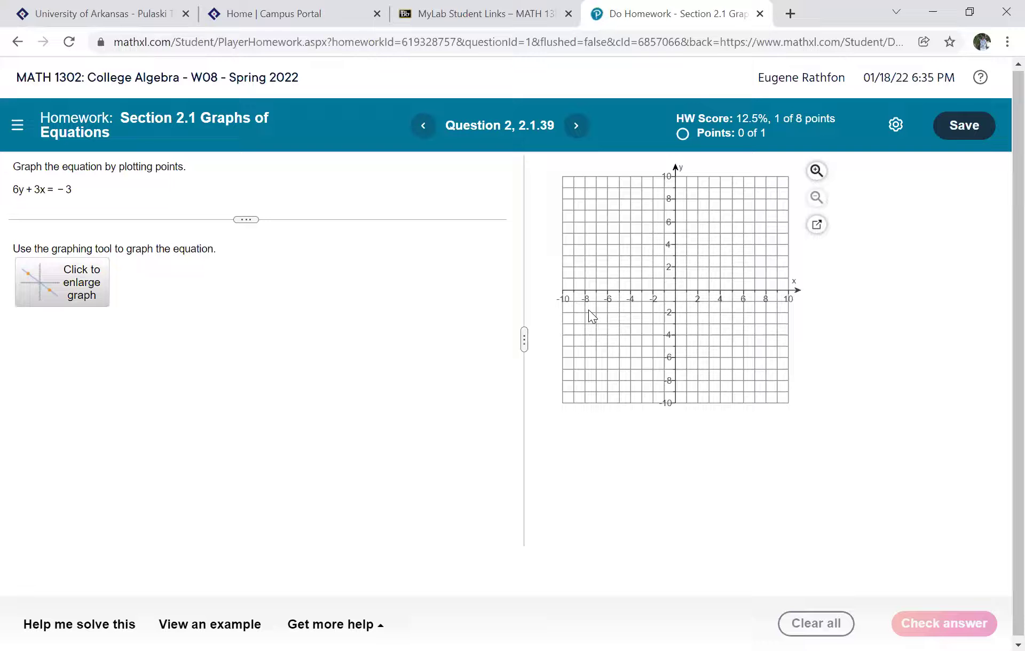
In question 2's enlarged graph, draw a solid line through (1,0) and (-1,1), save it and check the answer.
click(80, 294)
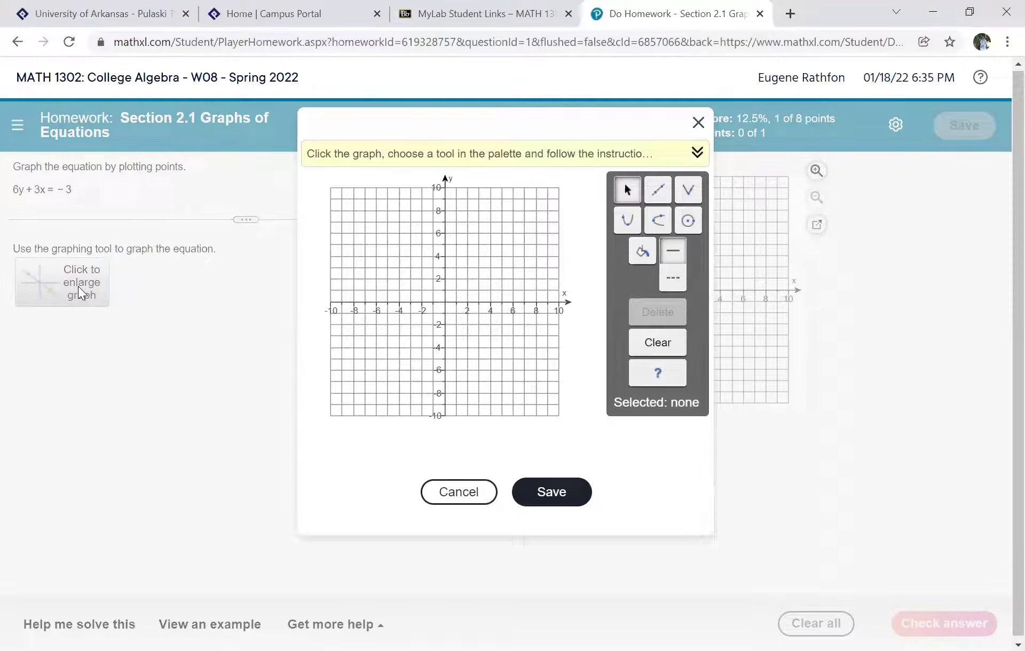
click(658, 188)
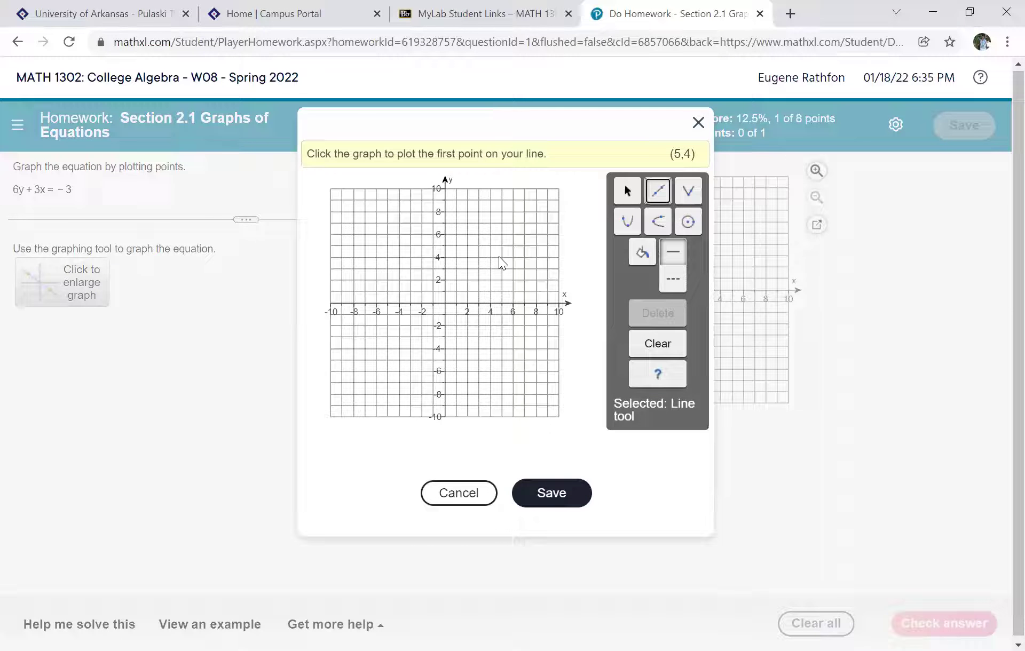
click(458, 309)
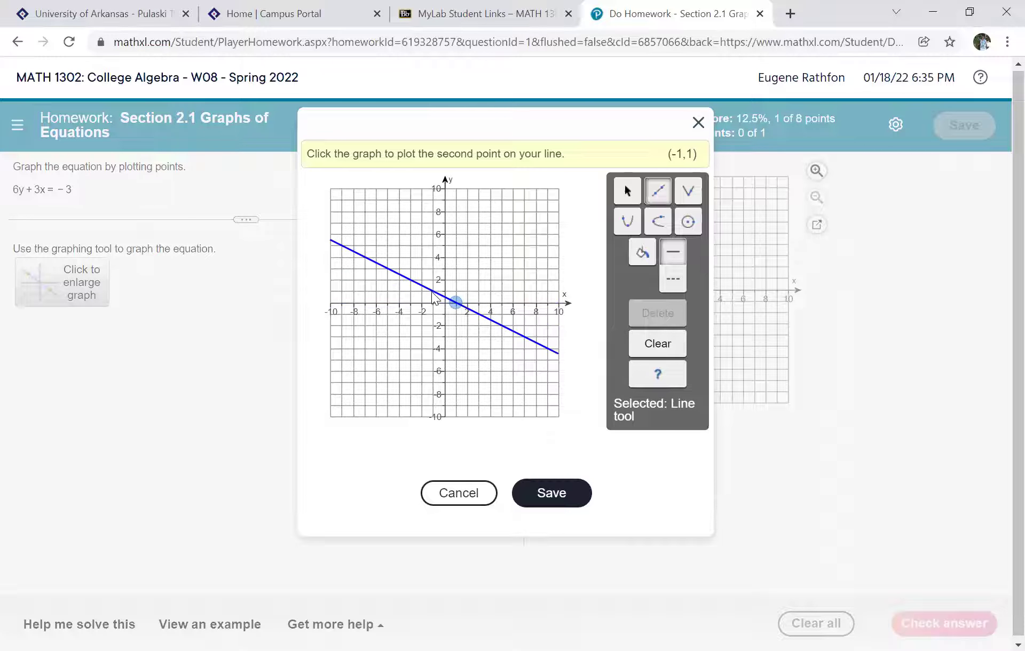
click(433, 291)
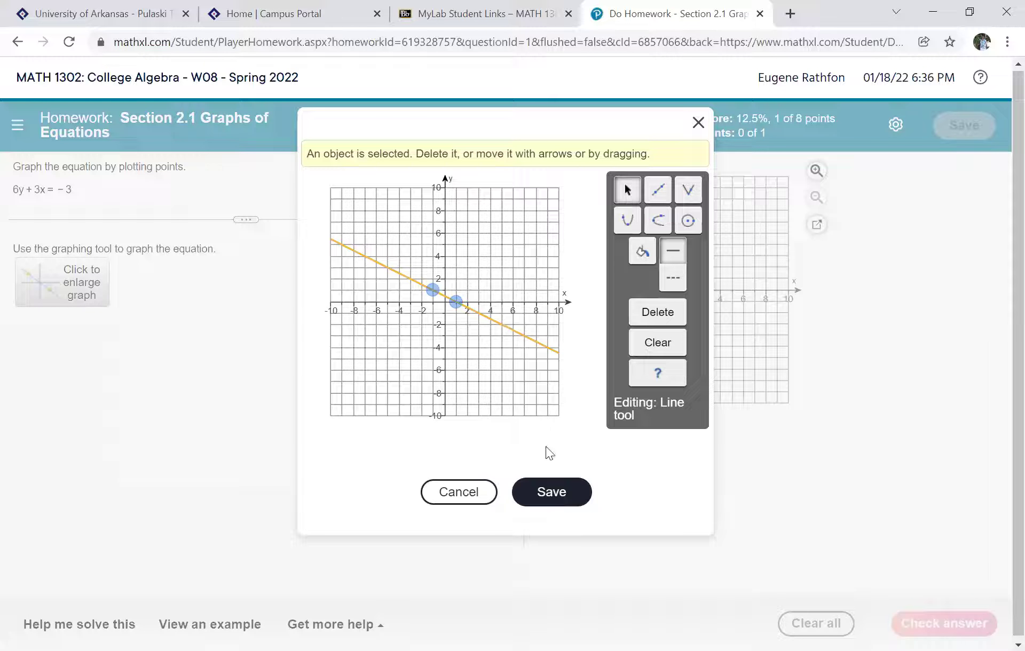
click(545, 496)
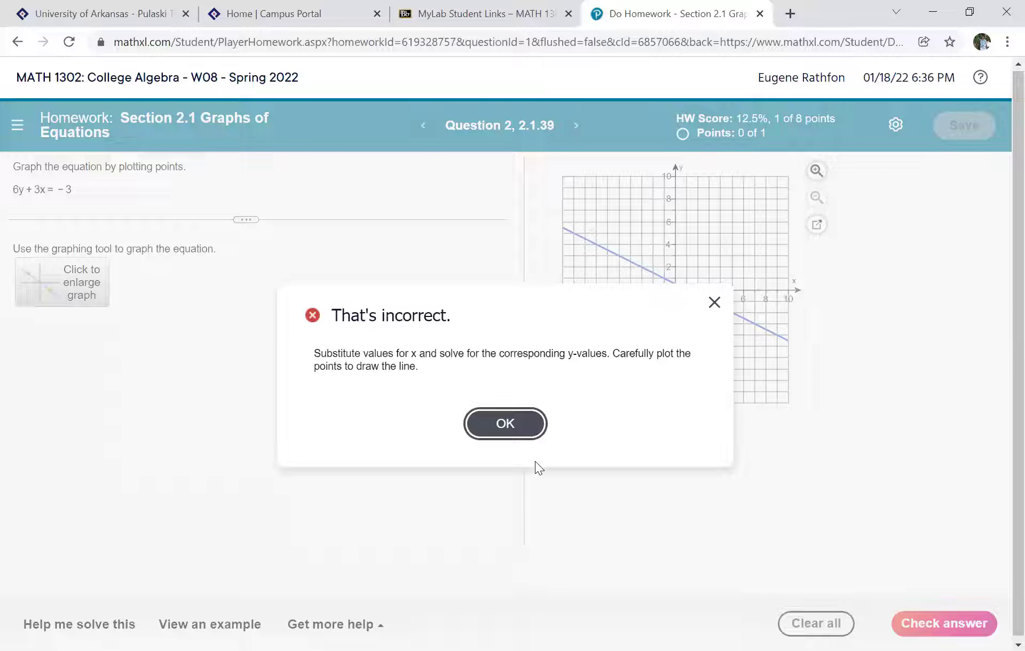
click(508, 427)
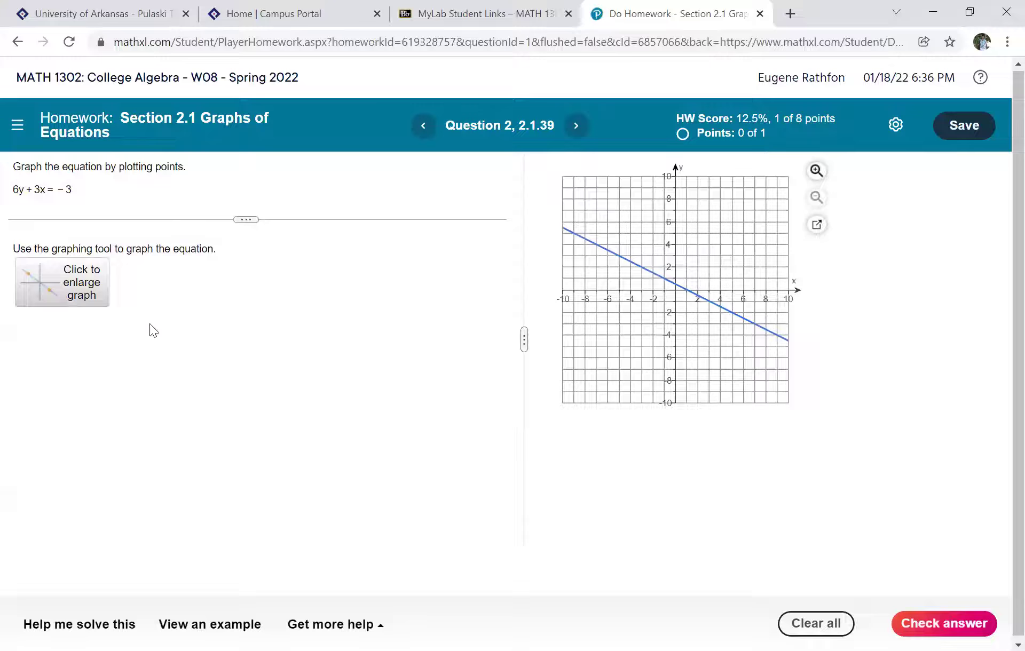
click(76, 291)
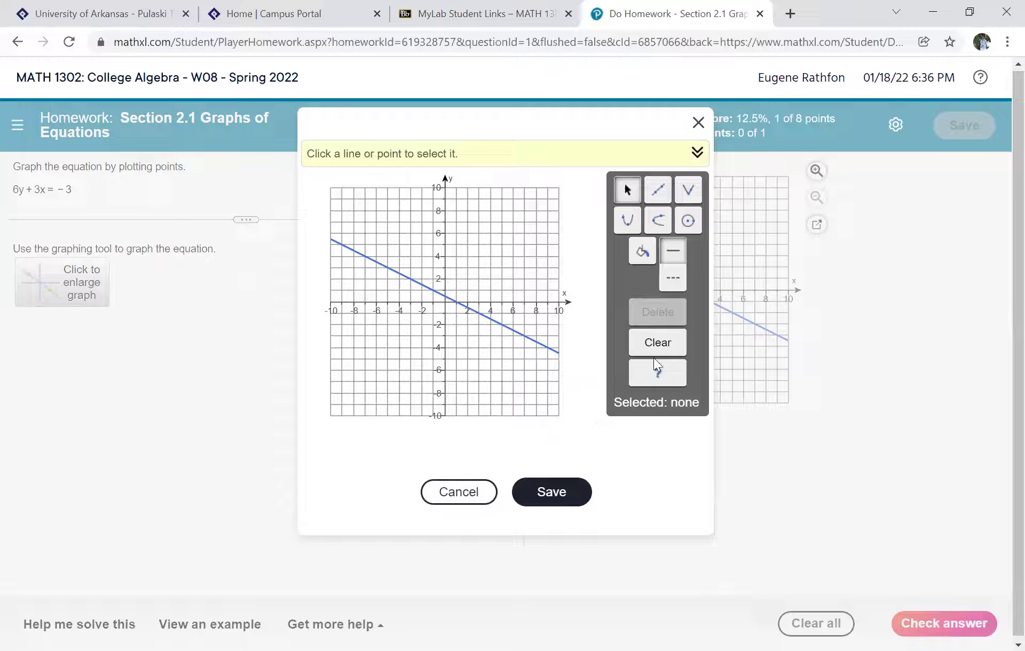
click(665, 343)
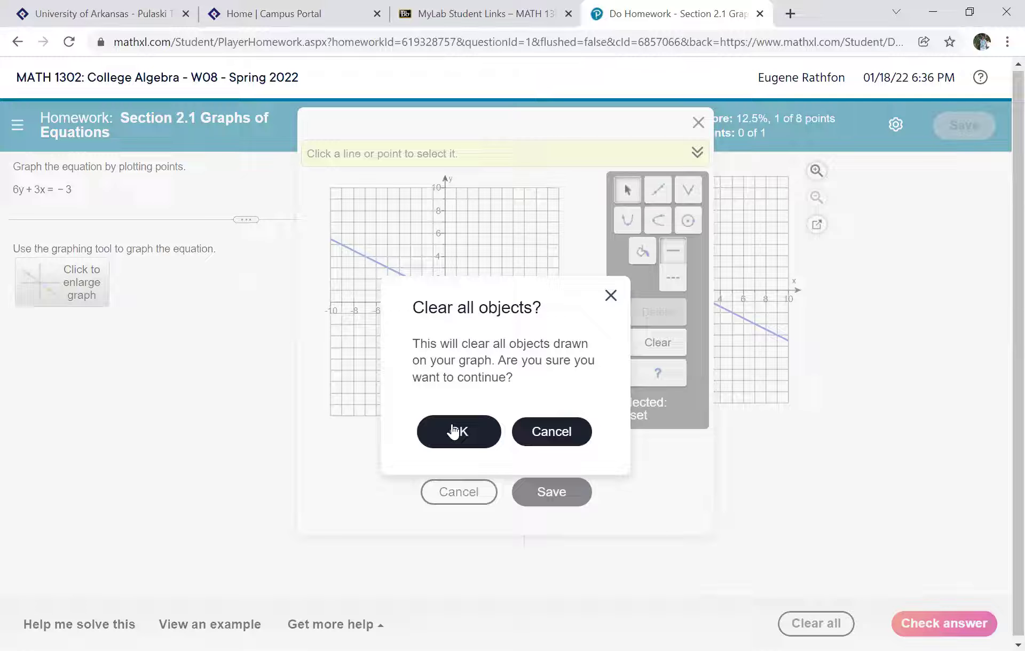
click(454, 430)
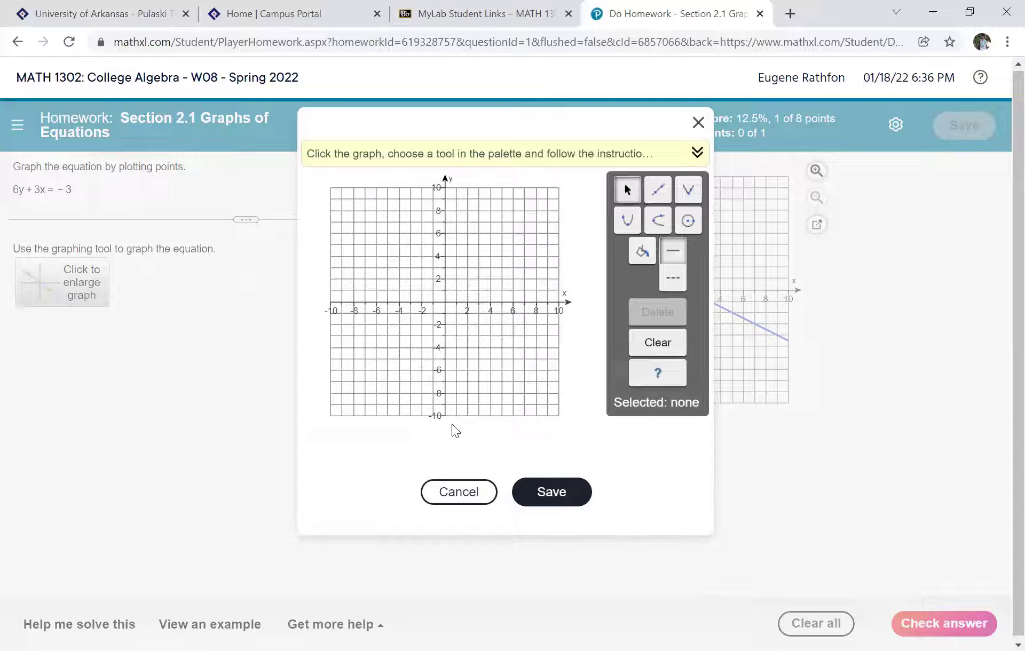
click(450, 495)
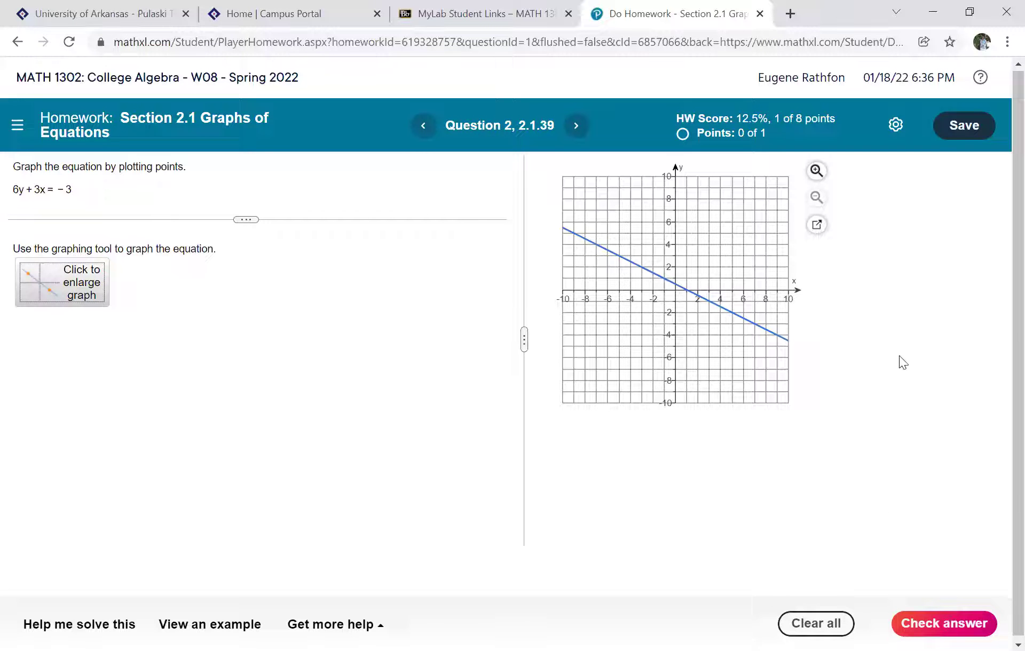
Go on to question 3 without rechecking the answer to question 2, and open the enlarged graph for y = -x².
click(578, 133)
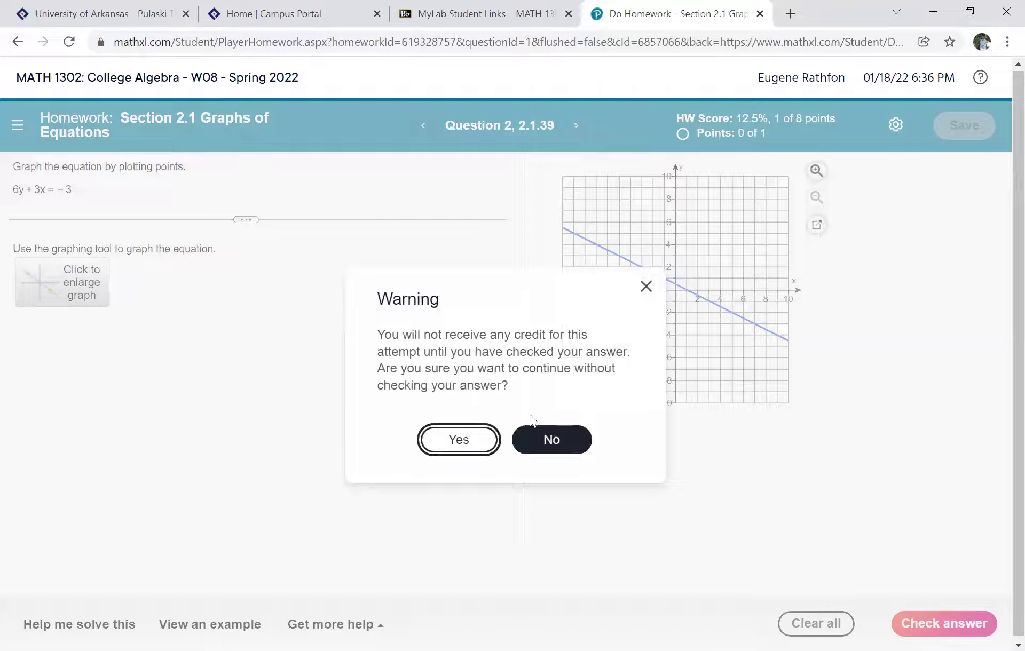
click(459, 441)
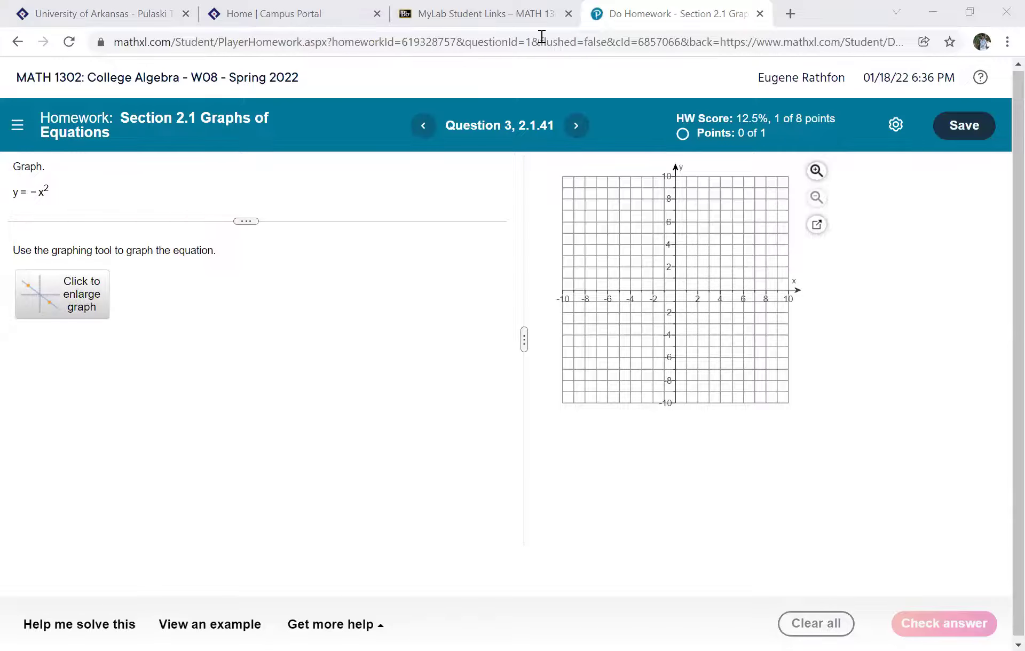
key(alt+Tab)
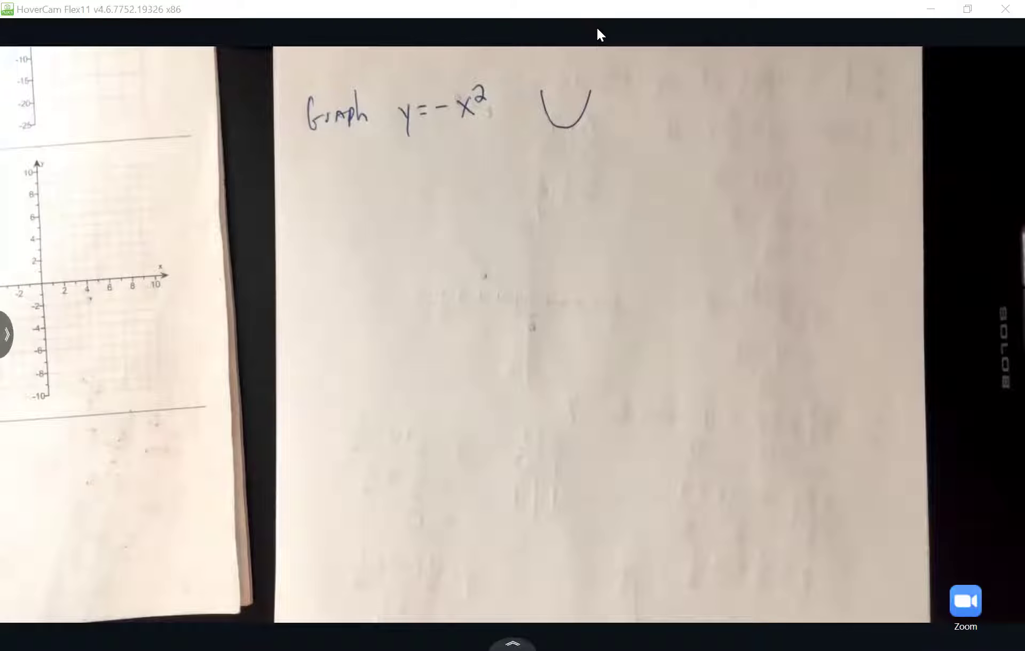
key(alt+Tab)
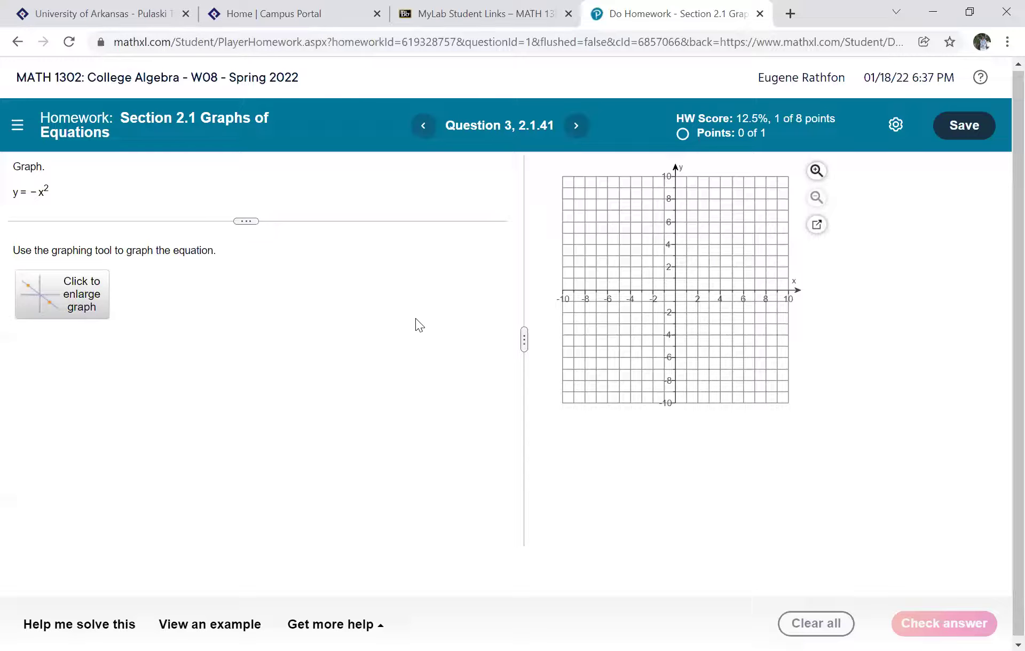
click(75, 288)
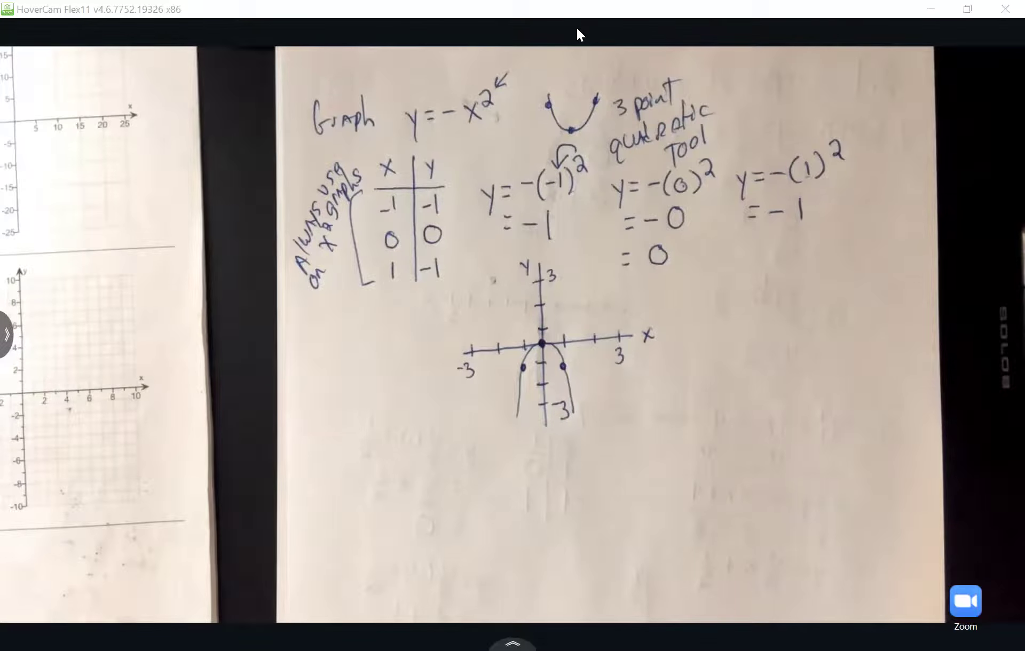
Switch to TI-SmartView CE and clear the key press history.
key(alt+Tab)
click(409, 106)
click(619, 312)
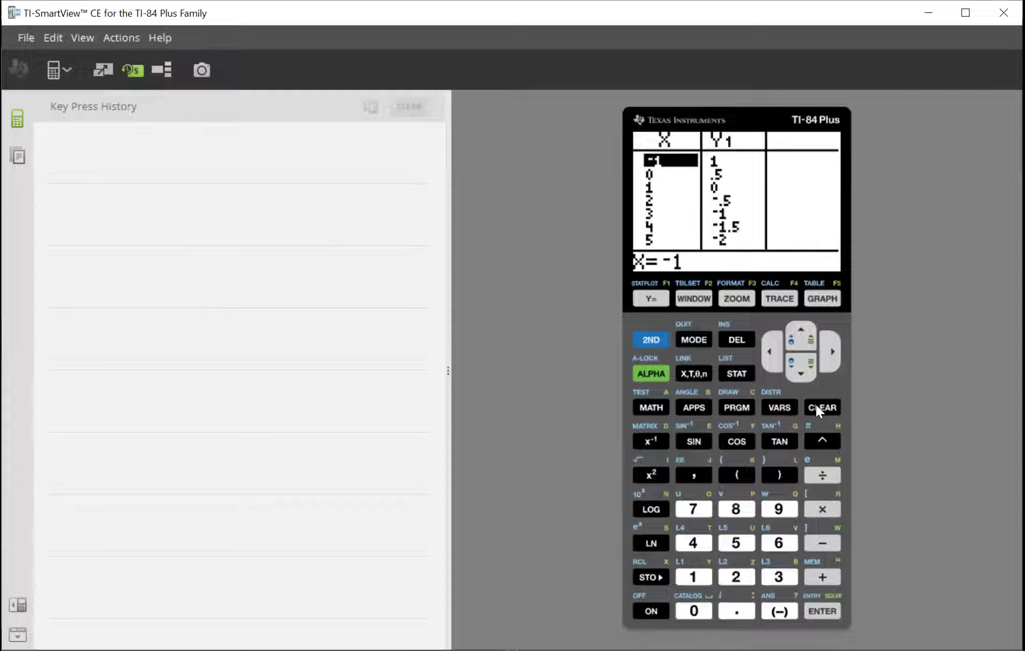
Replace the Y1 equation with -X², entering the exponent 2 with the general power operator.
click(651, 299)
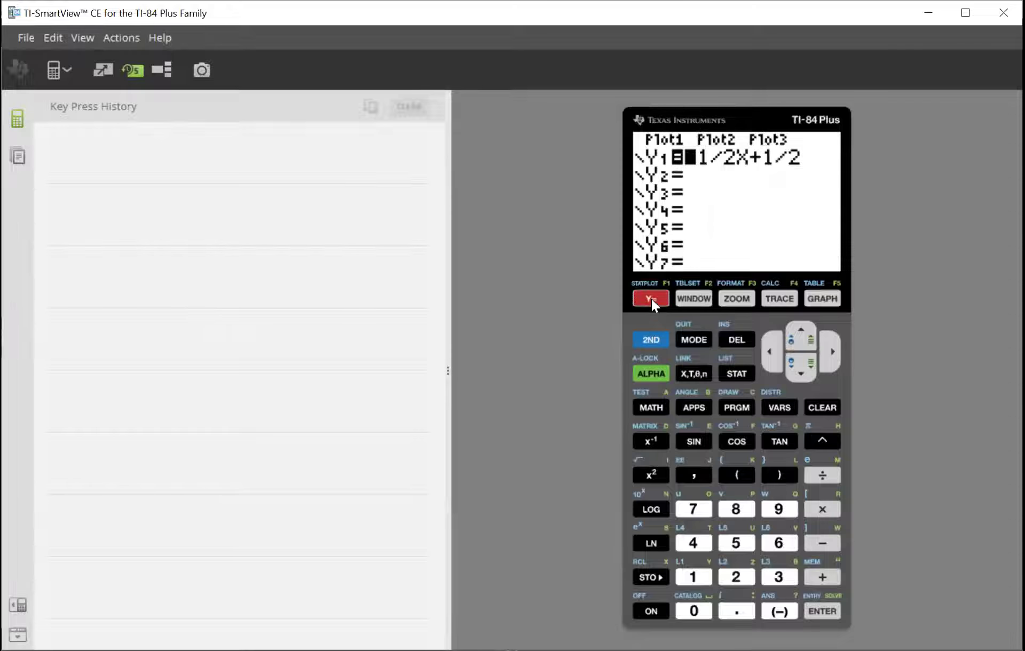
click(825, 407)
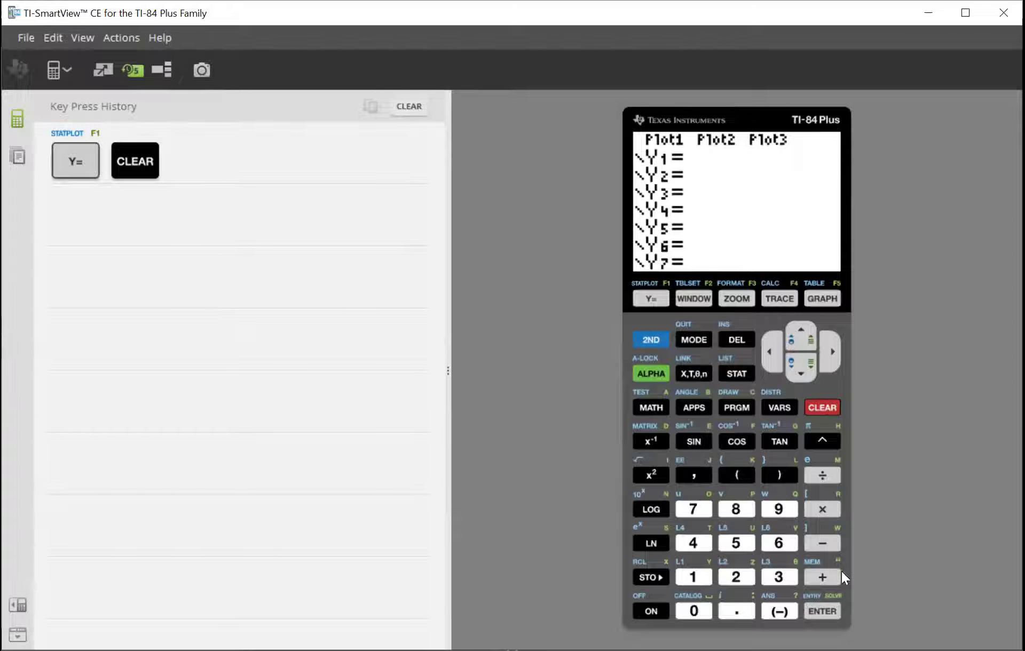
click(779, 610)
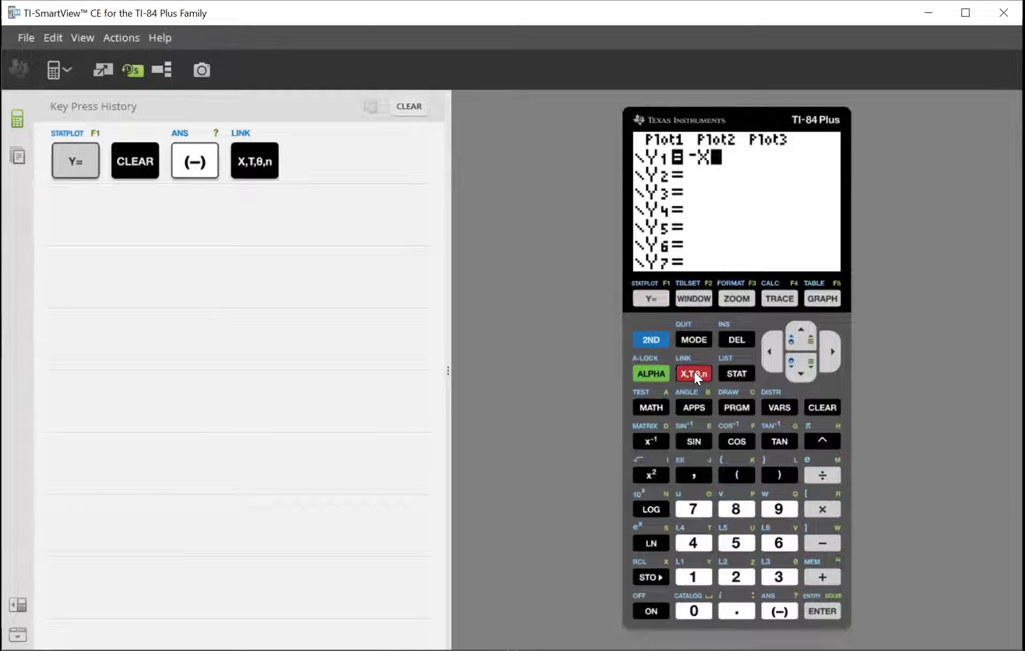
click(824, 439)
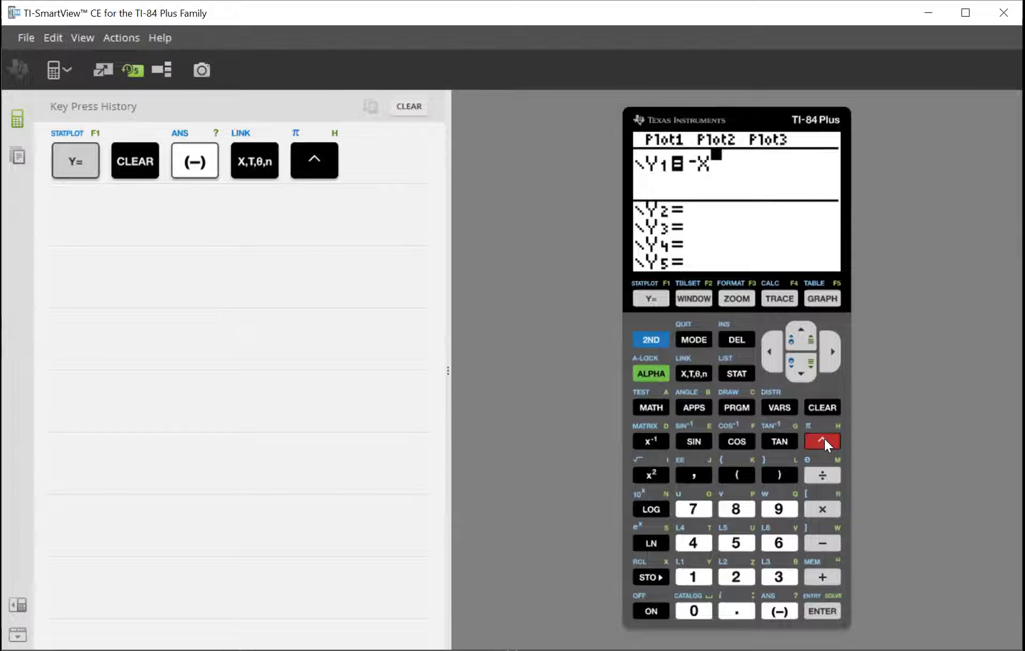
click(737, 578)
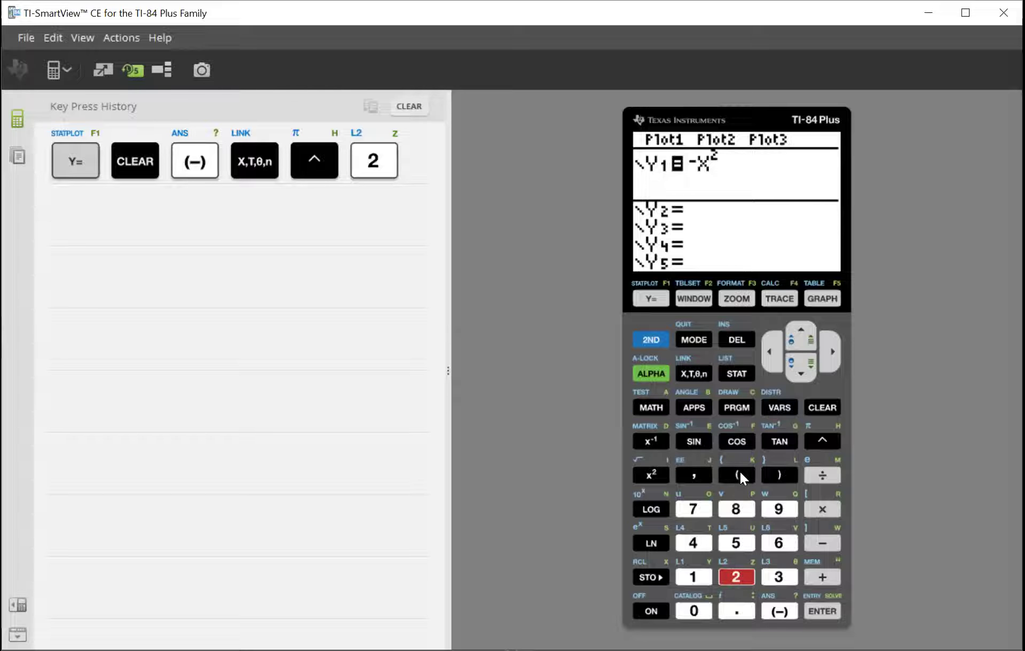
Clear Y1 and re-enter -X² using the dedicated square function.
click(826, 407)
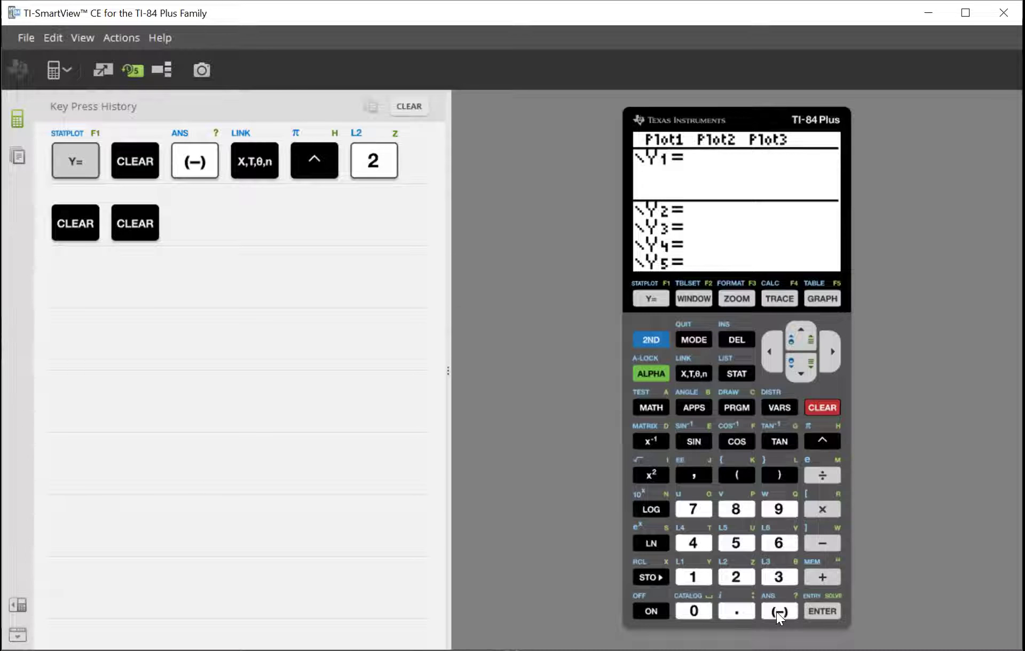
click(695, 373)
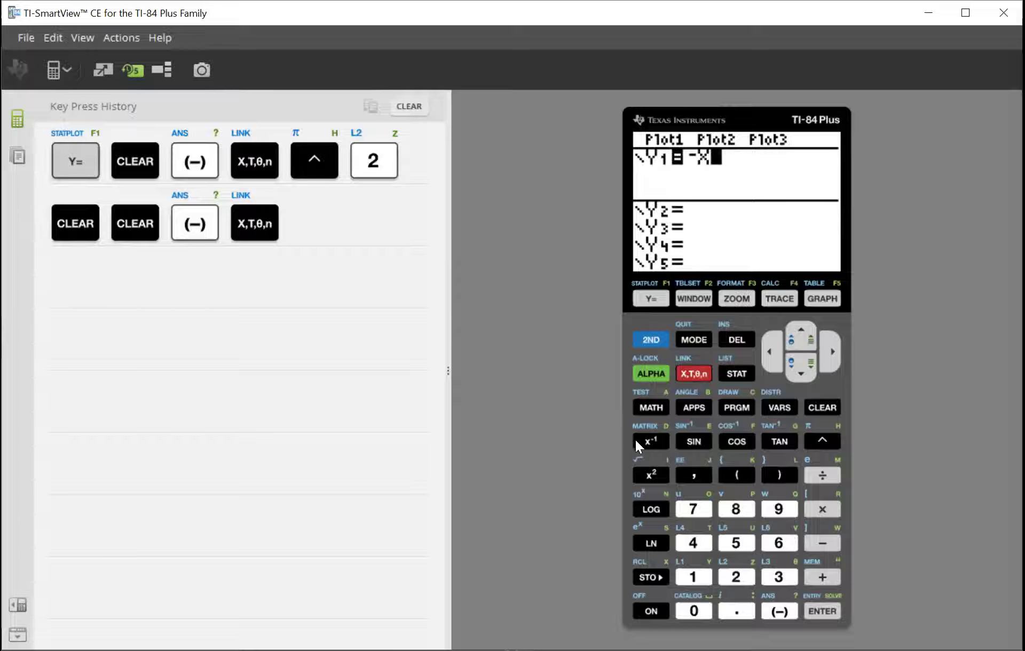
click(639, 474)
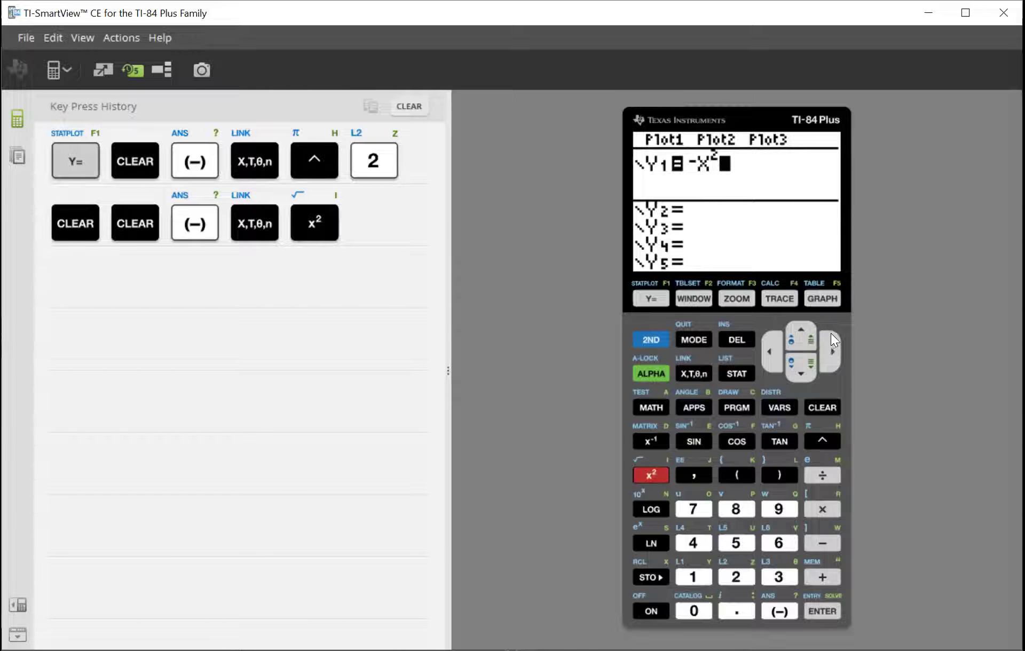
Graph the Y1 parabola, display its table of values and extend the table up to X = -3.
click(822, 298)
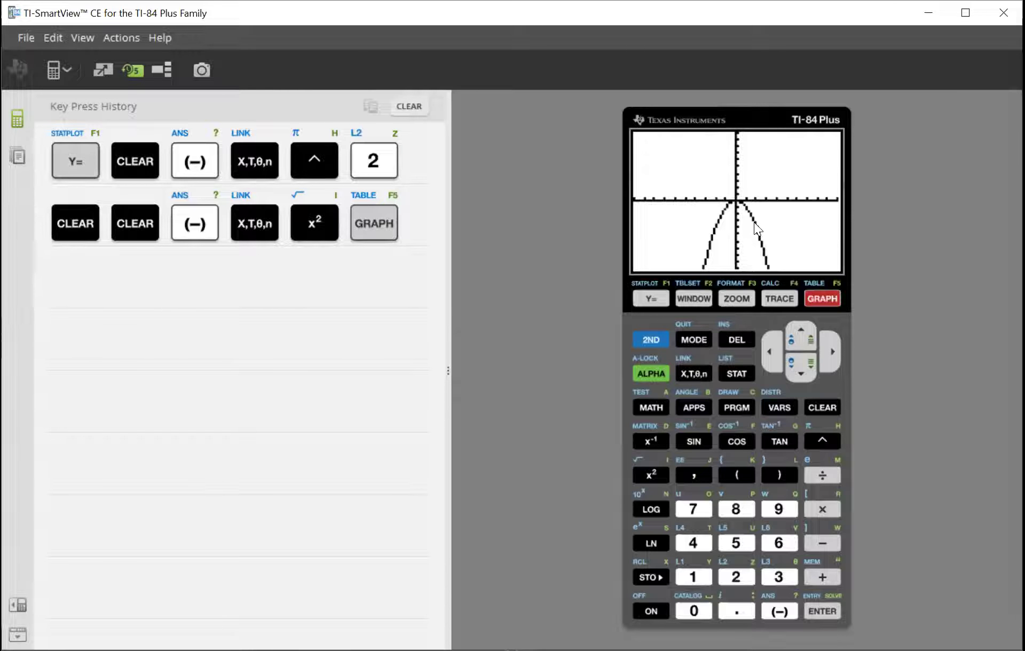
click(649, 339)
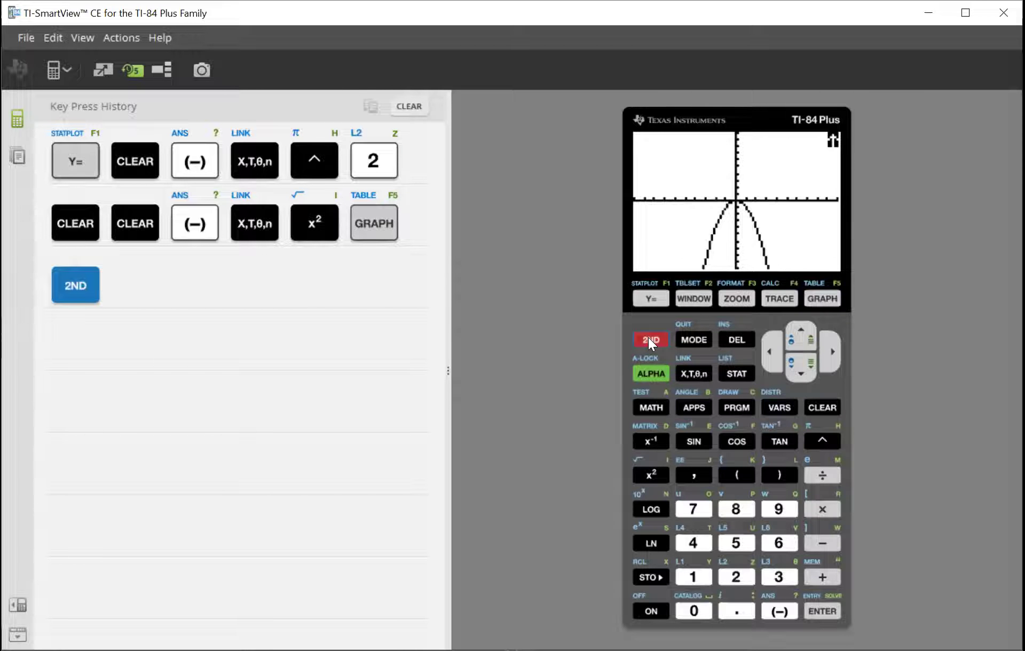
click(821, 297)
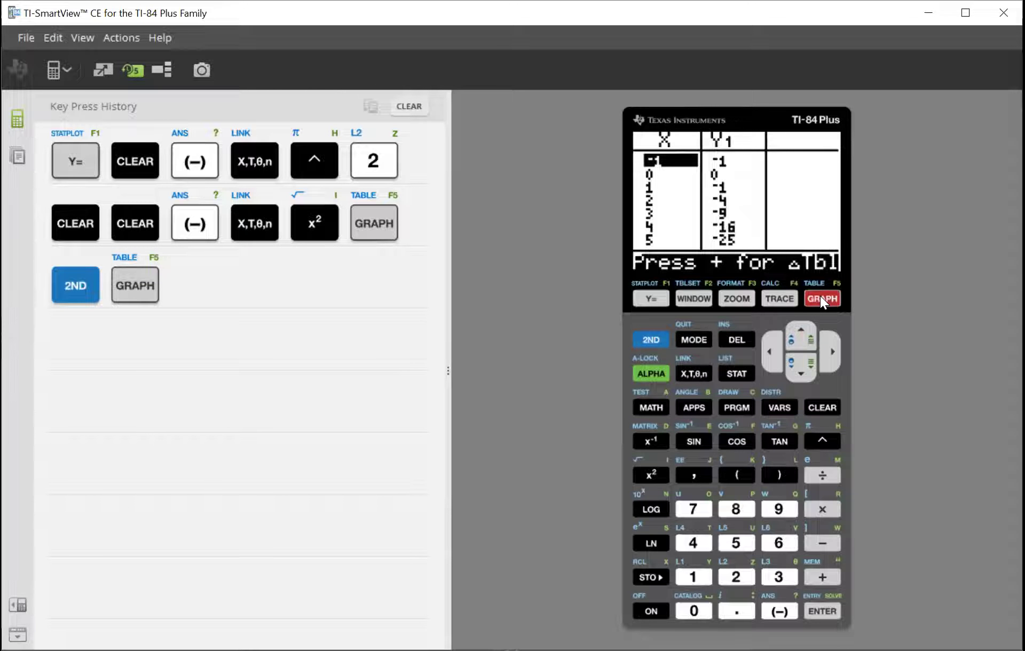
click(795, 326)
click(794, 325)
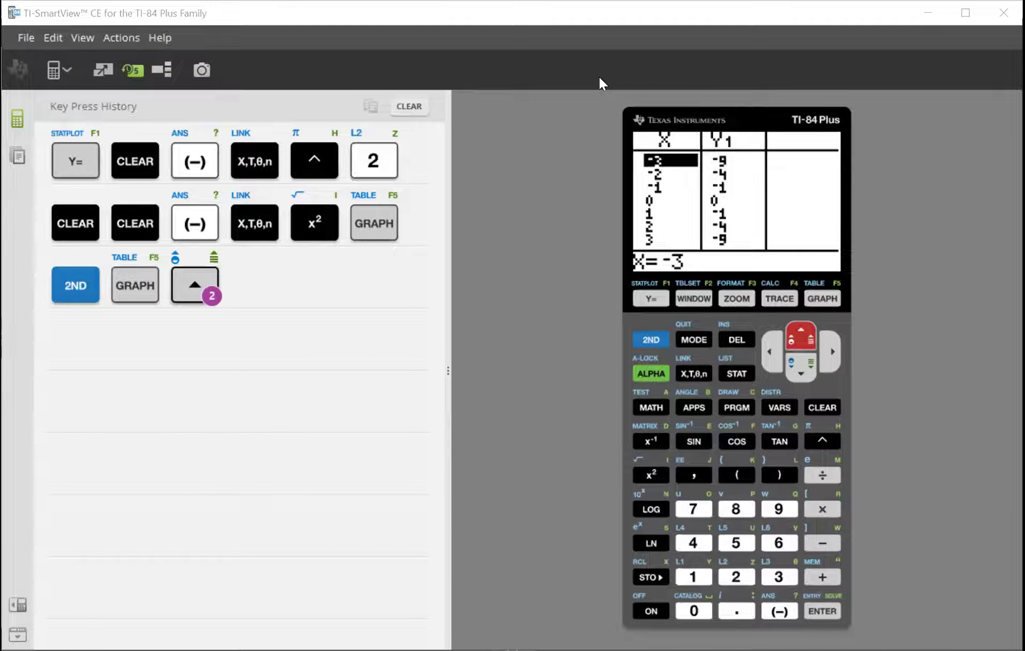
Switch to the MathXL homework and plot a 3-point quadratic through (-1,-1), (0,0) and (1,-1).
key(alt+Tab)
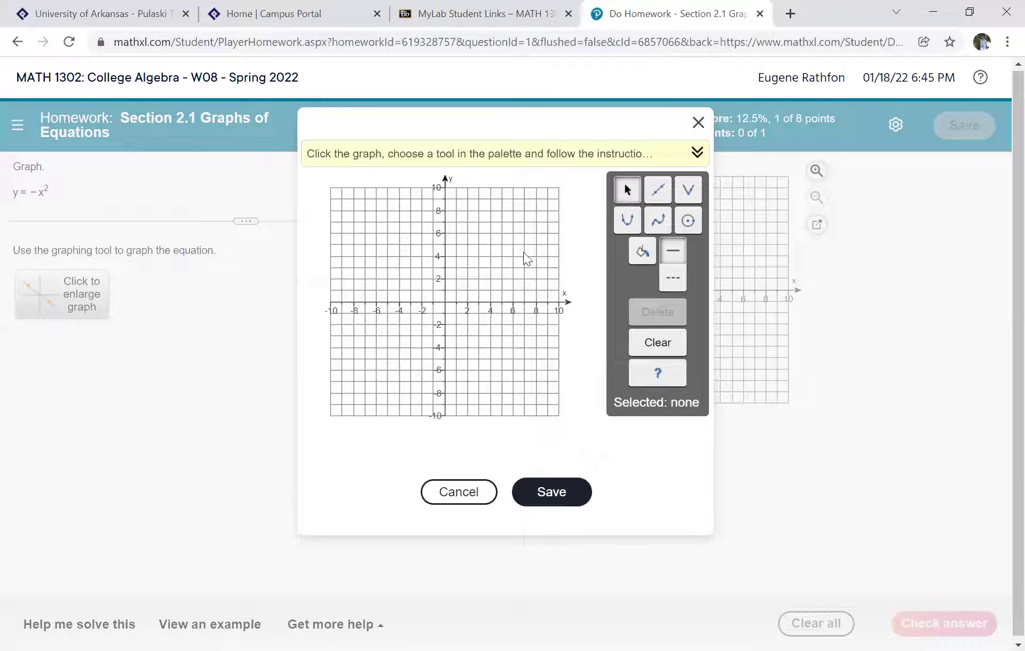
click(627, 220)
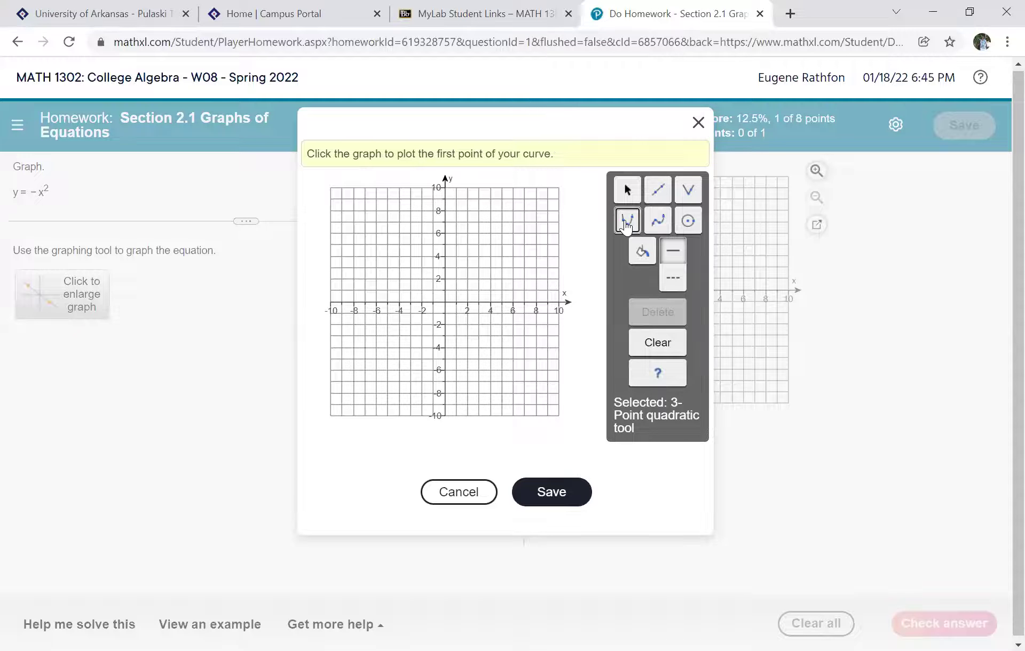
click(431, 314)
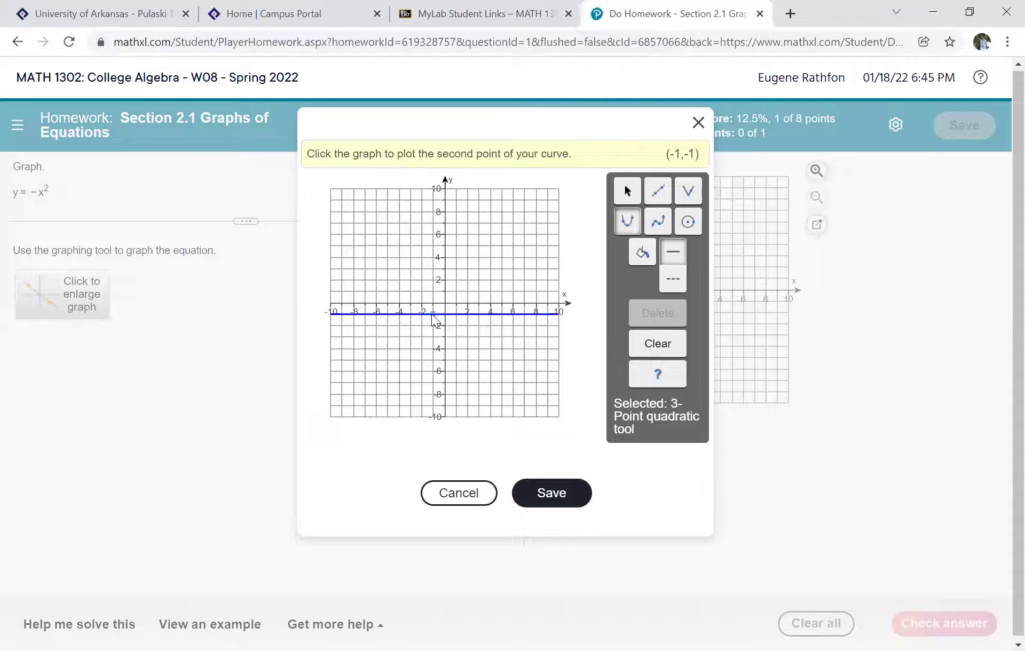
click(444, 304)
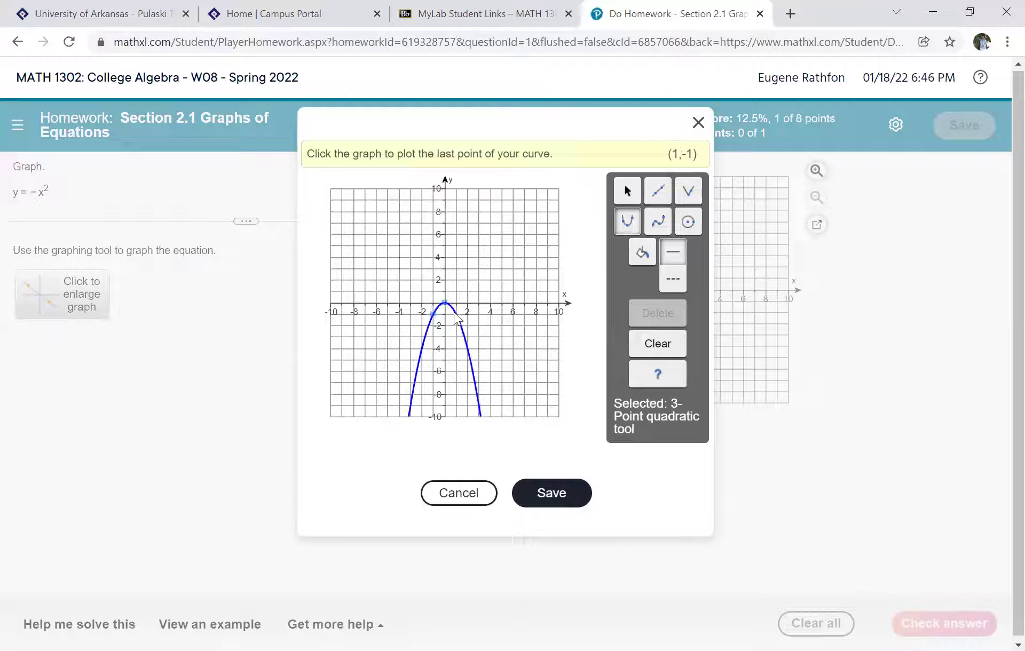
click(457, 314)
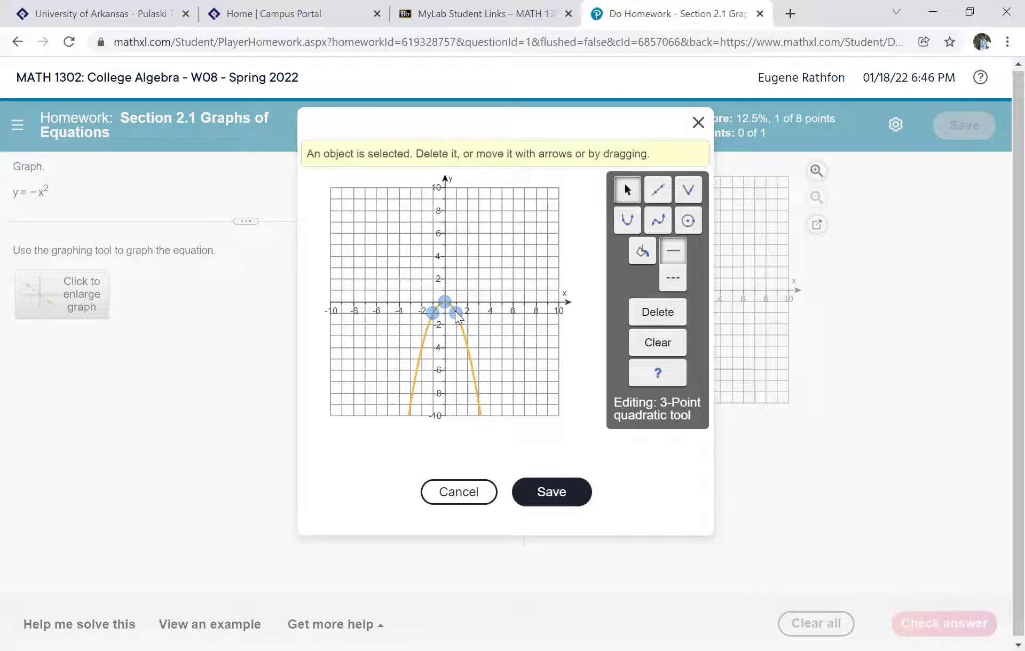
Save the y = -x² graph and check the answer, moving on past Question 4 to Question 5.
click(547, 502)
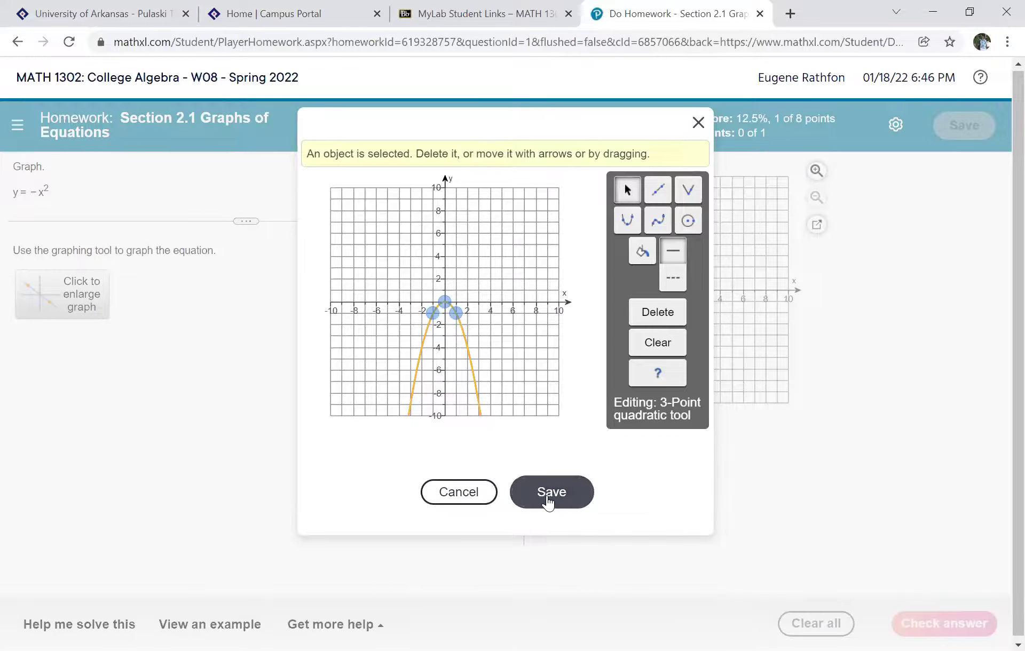
click(914, 623)
click(513, 409)
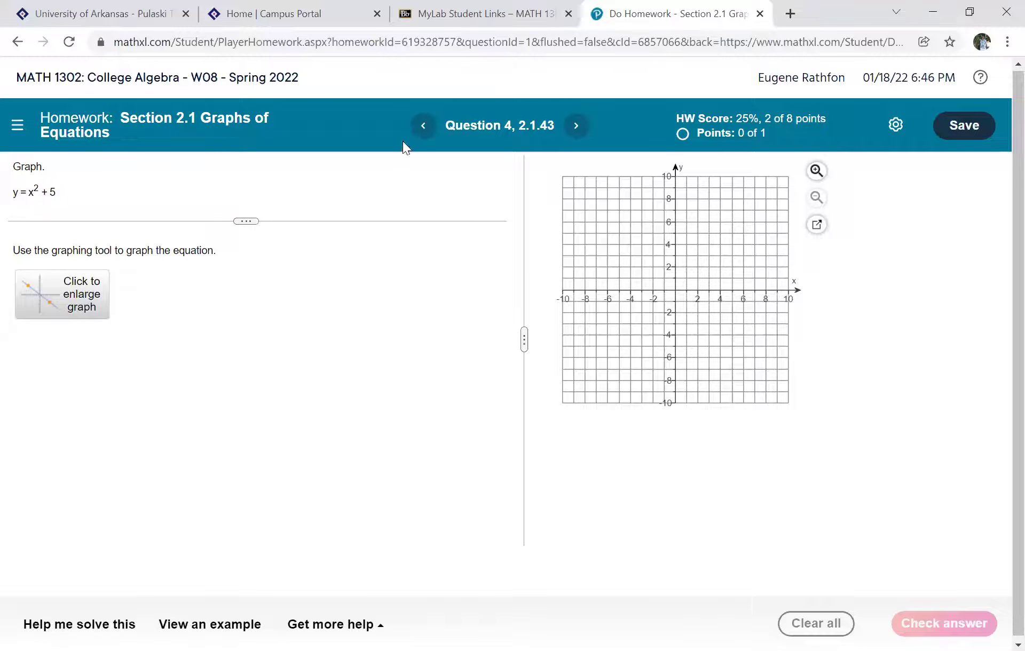
click(576, 126)
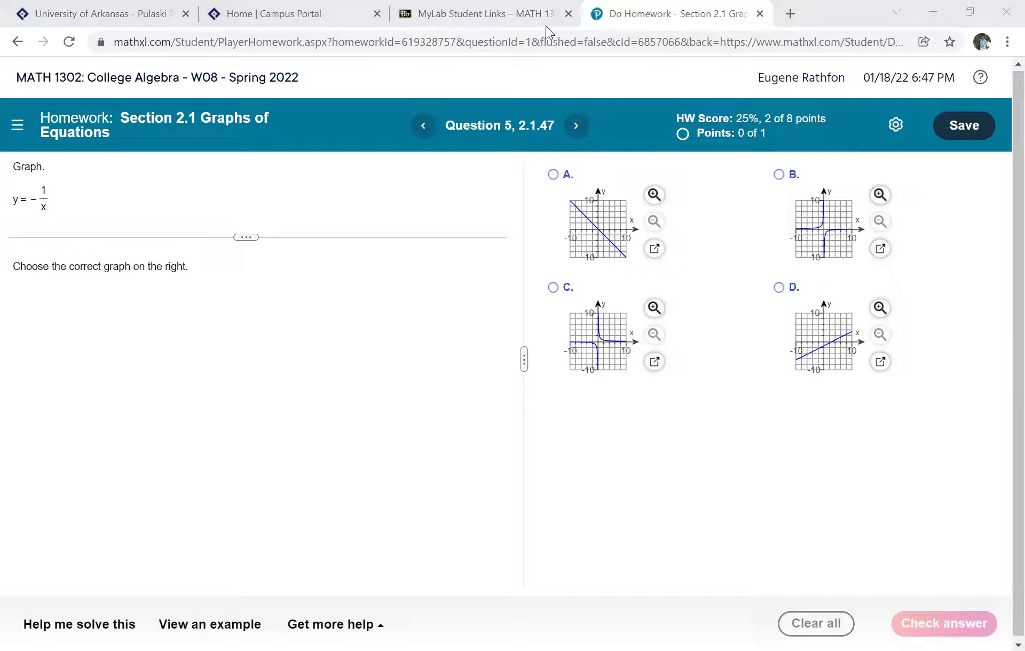
Switch to TI-SmartView CE and clear the key press history.
key(alt+Tab)
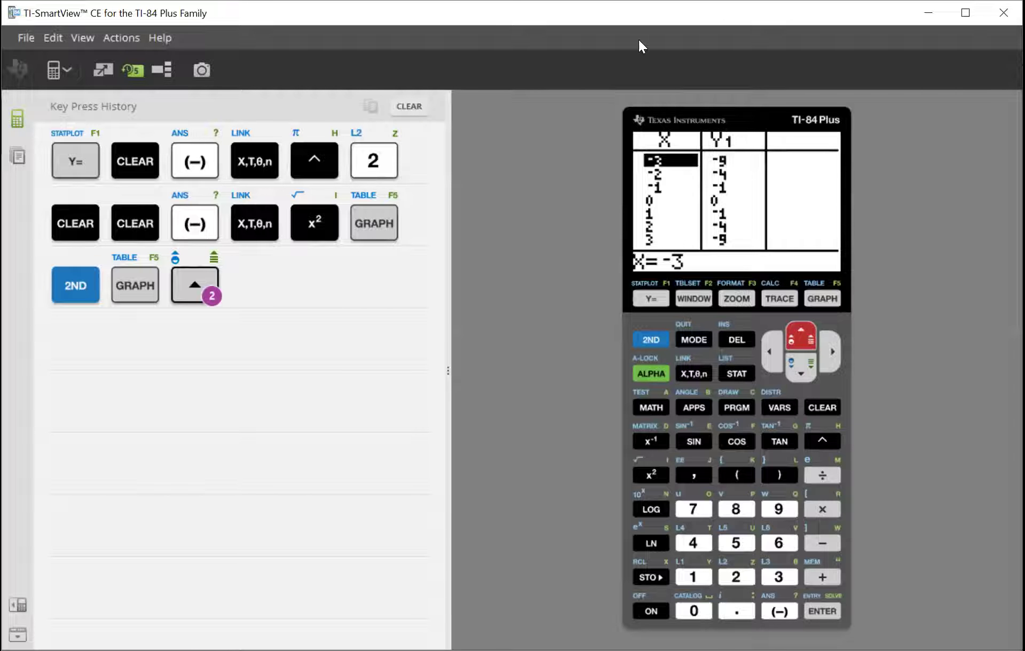
click(821, 408)
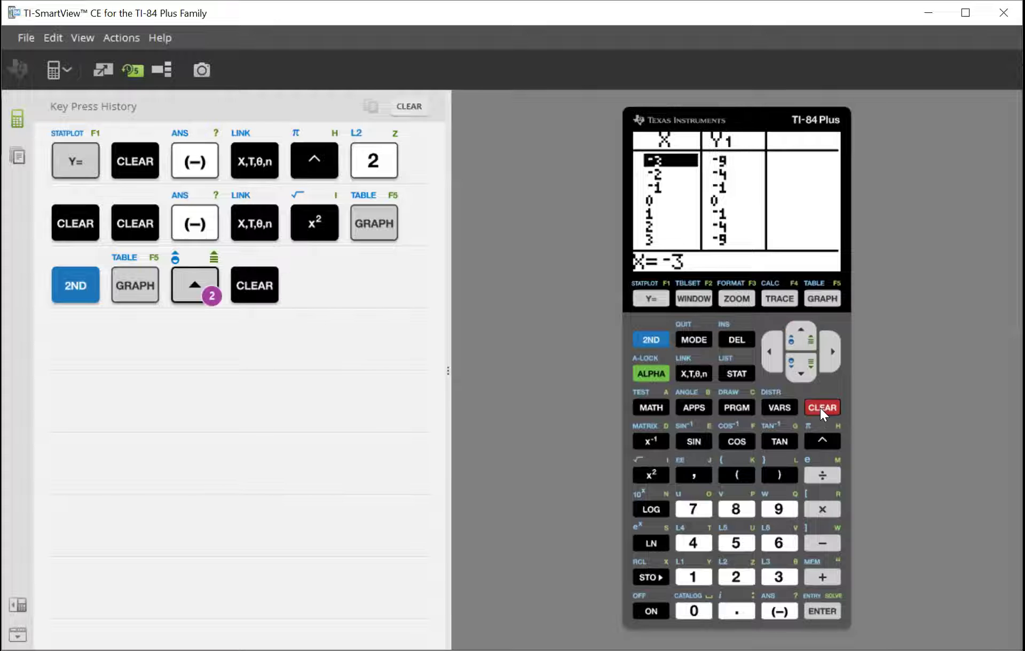
click(400, 106)
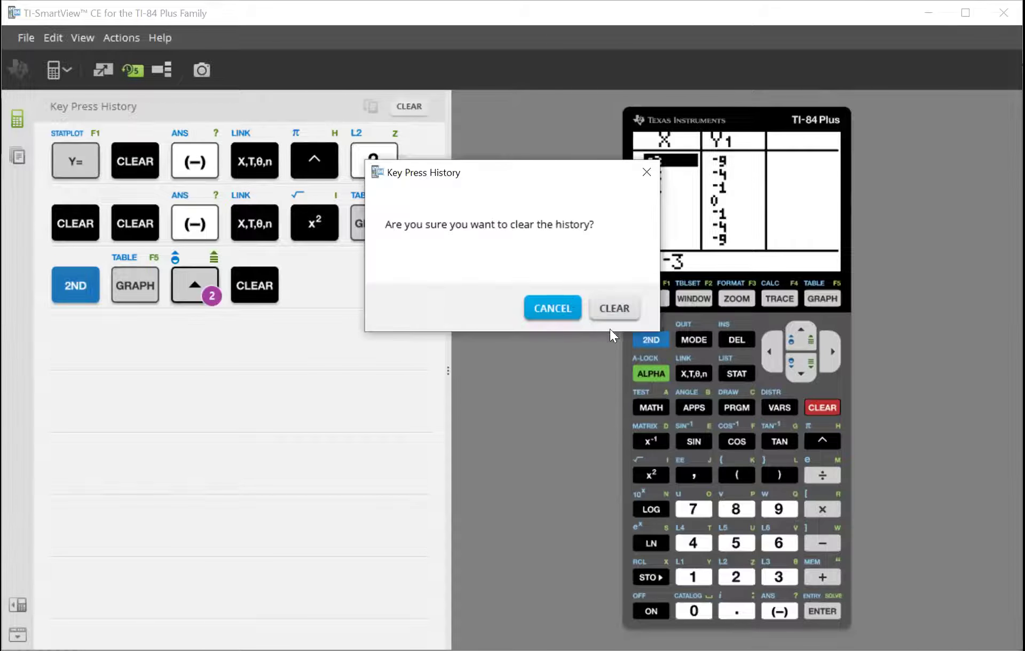
click(609, 306)
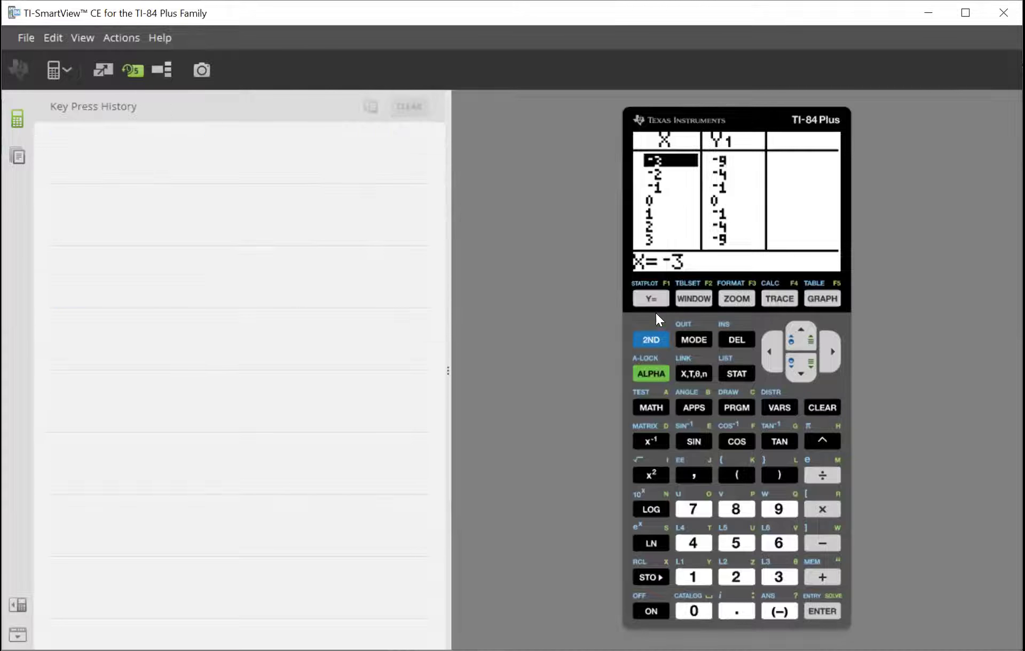
Replace the Y1 equation with -1/X and graph it.
click(650, 299)
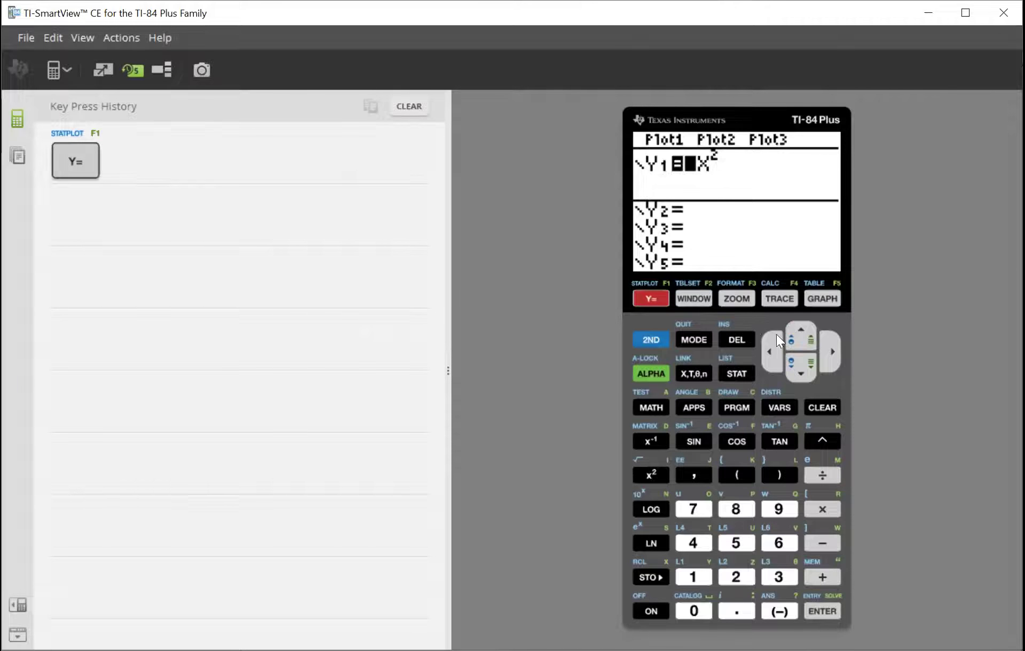
click(830, 407)
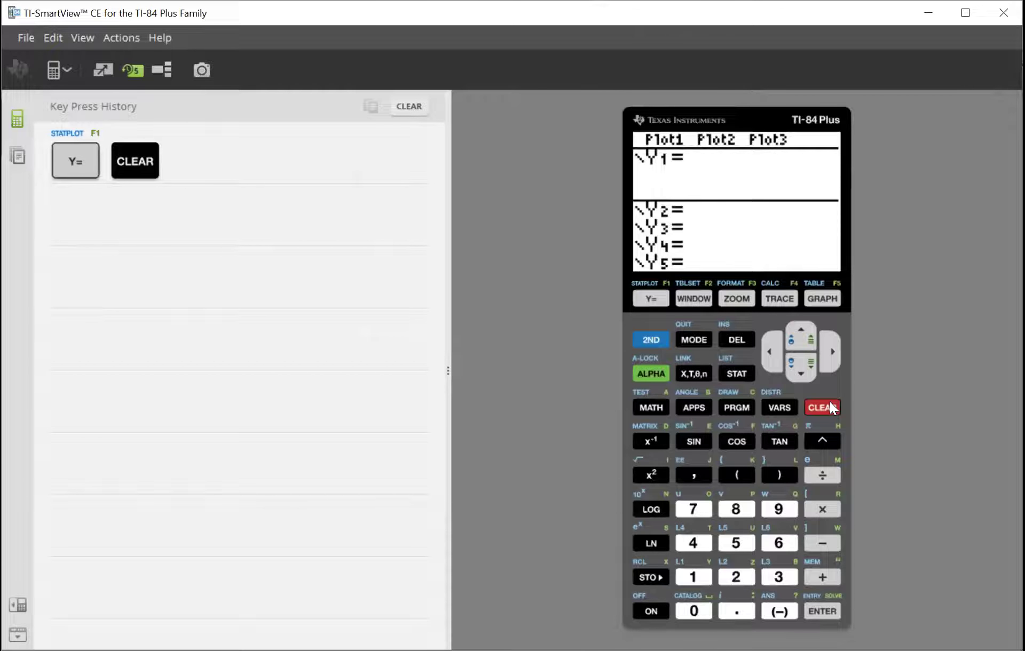
click(783, 610)
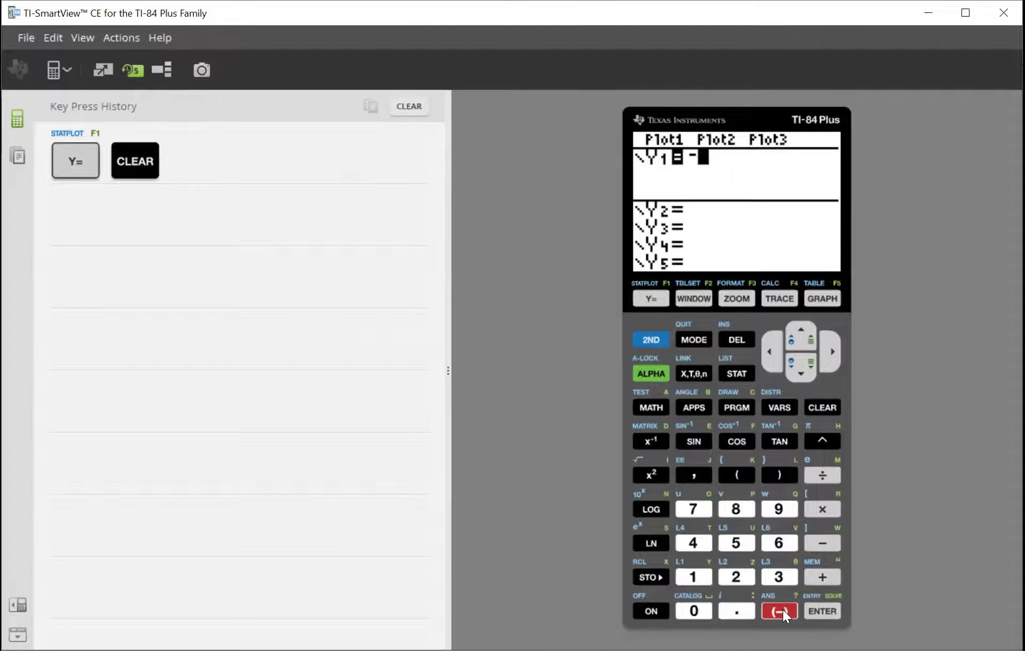
click(692, 577)
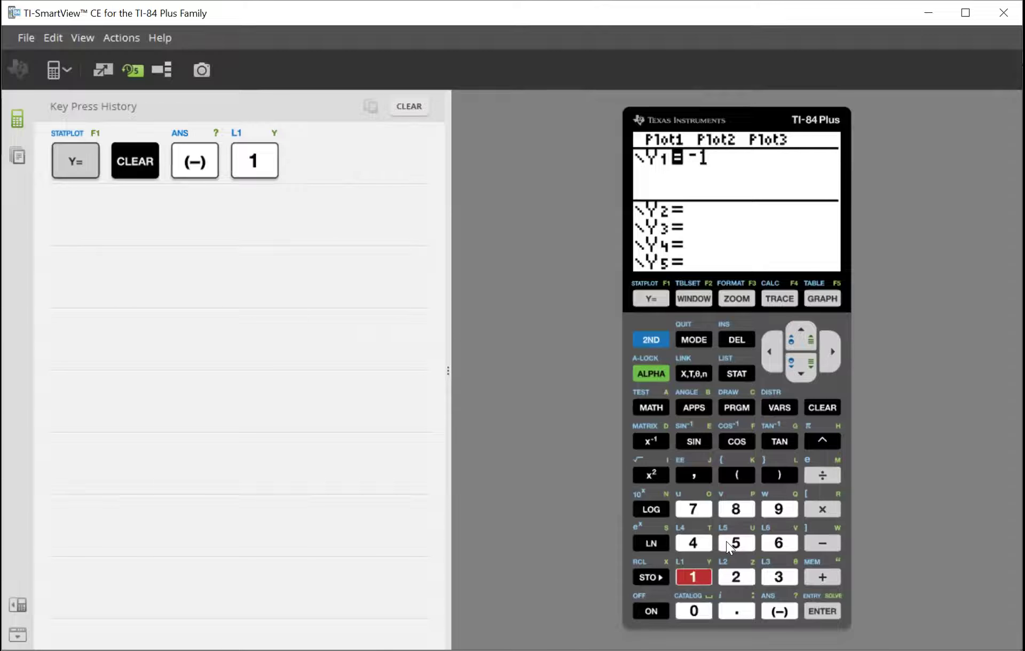
click(827, 473)
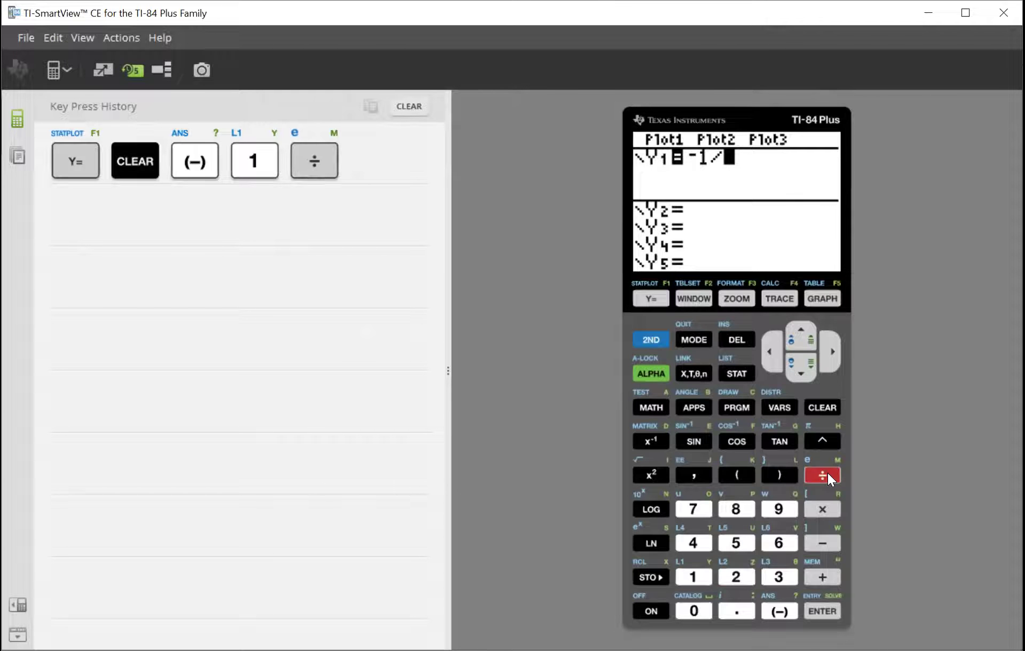
click(707, 369)
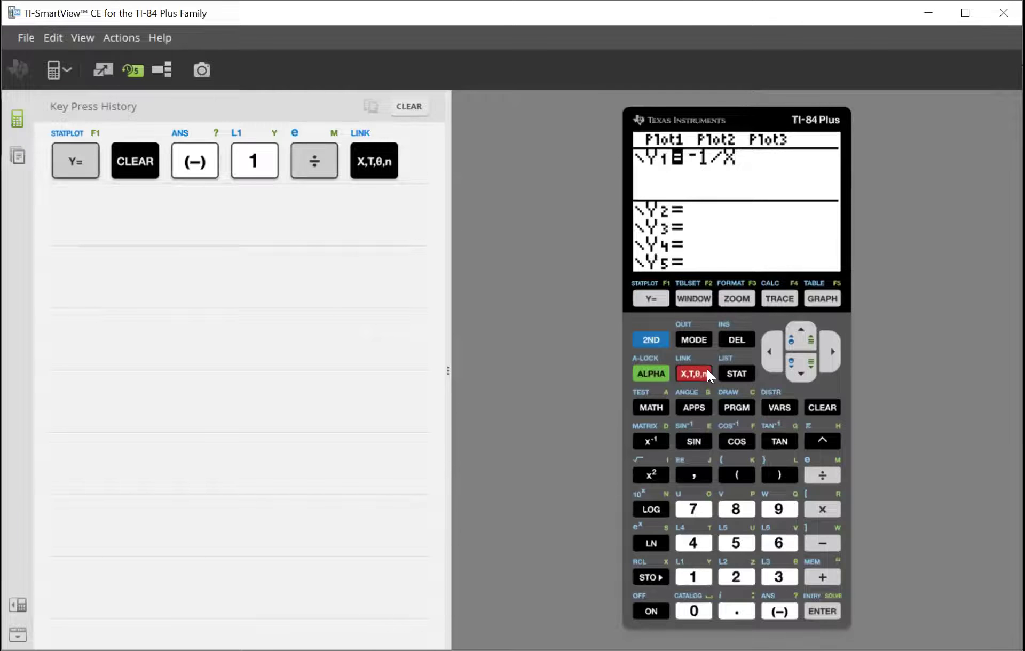
click(818, 298)
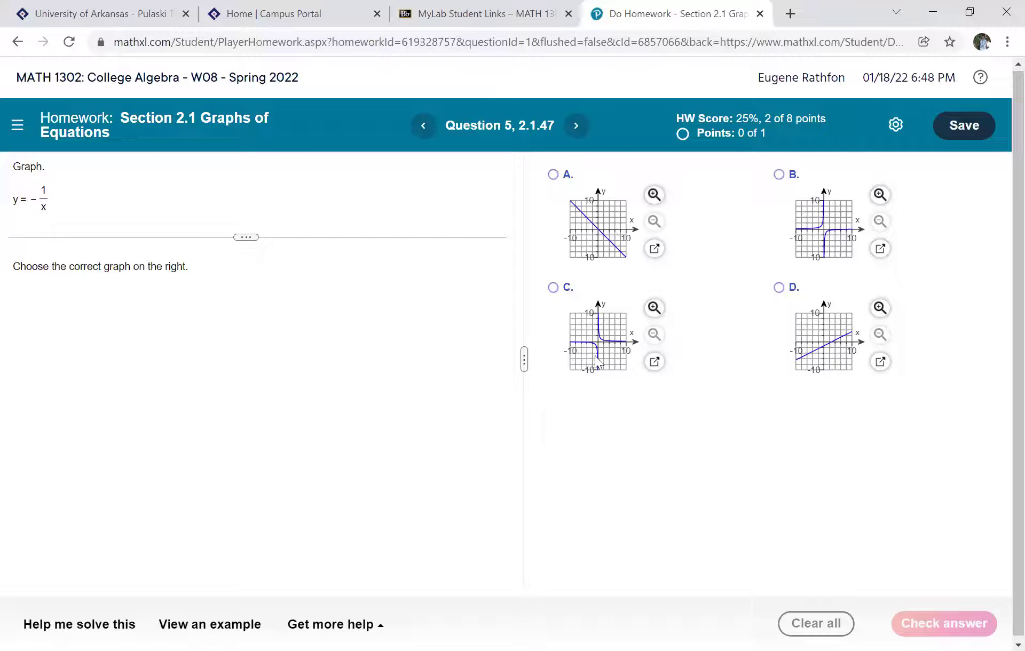
Answer Question 5 with graph B, check the answer and continue to Question 6.
click(779, 175)
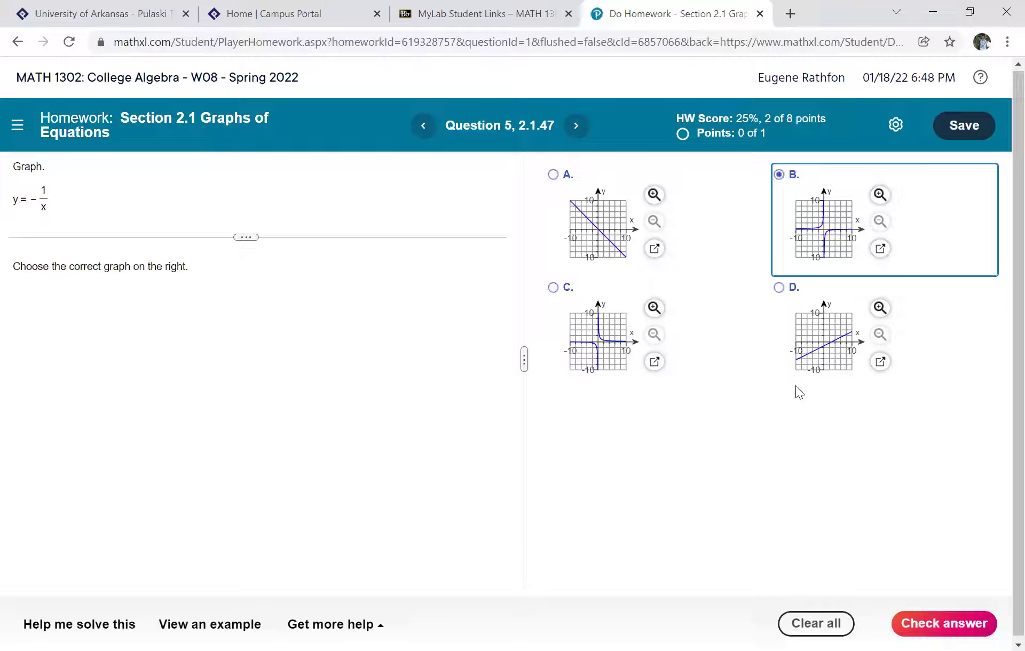
click(911, 619)
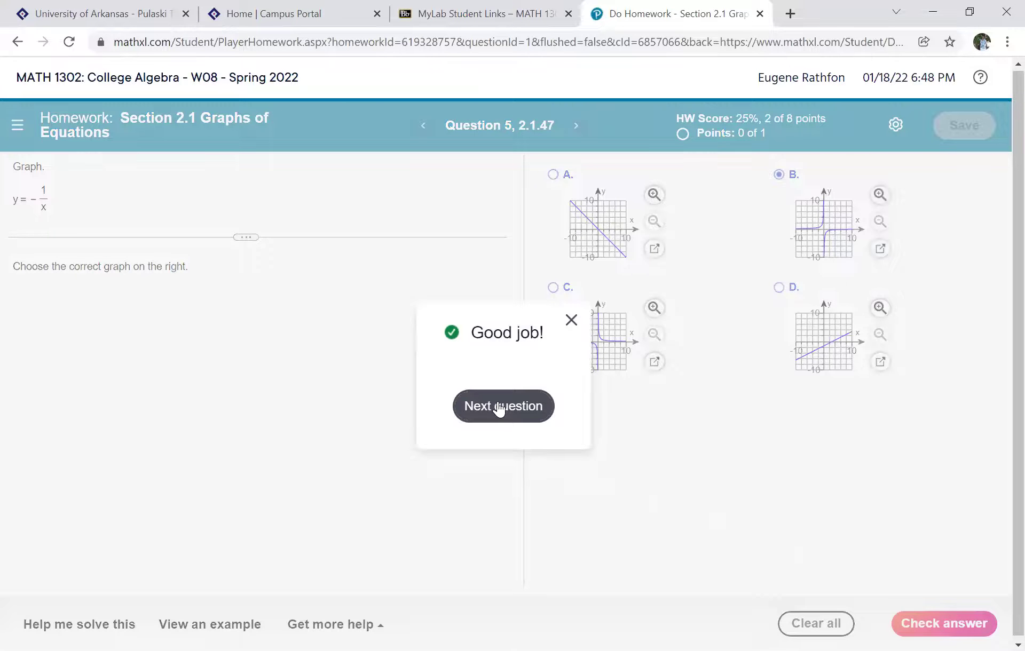
click(498, 406)
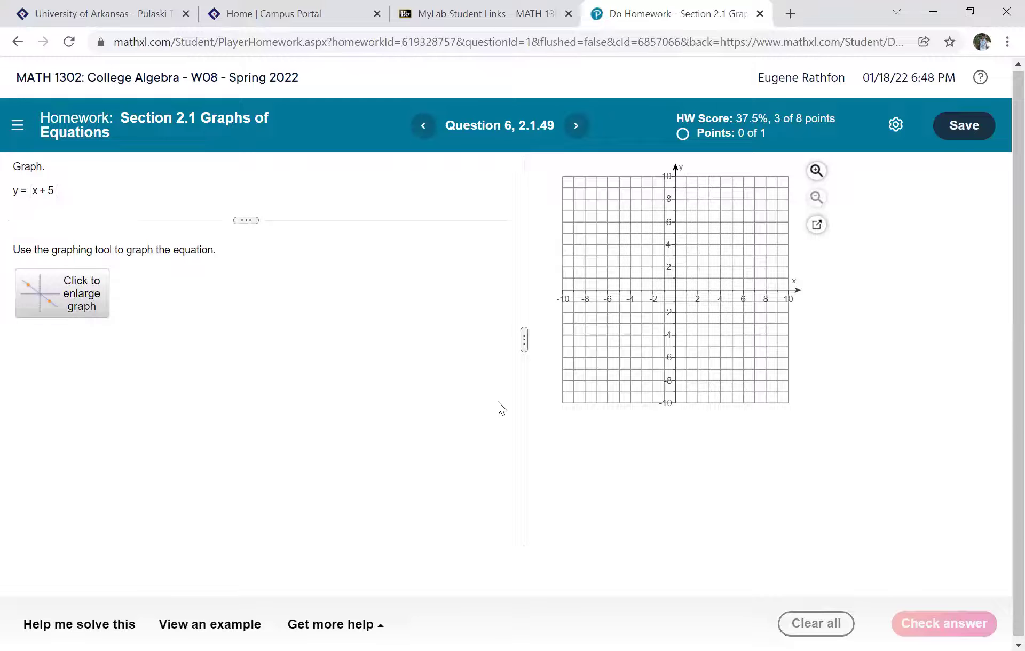
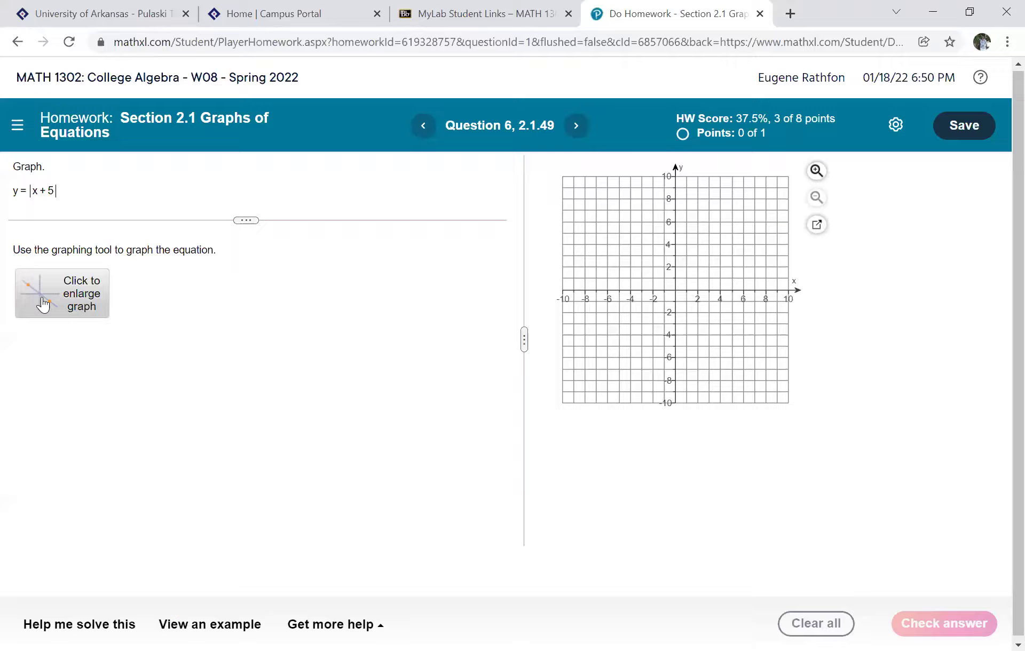
Open the enlarged graphing tool for y = |x + 5| and switch to TI-SmartView CE by way of the HoverCam Flex11 document camera.
click(42, 300)
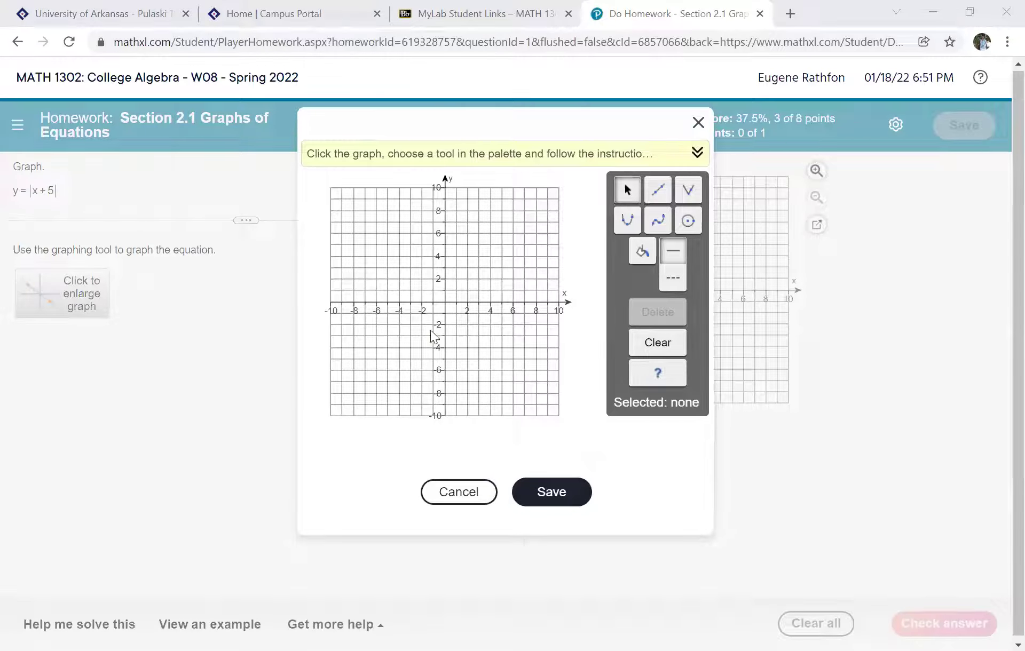
key(alt+Tab)
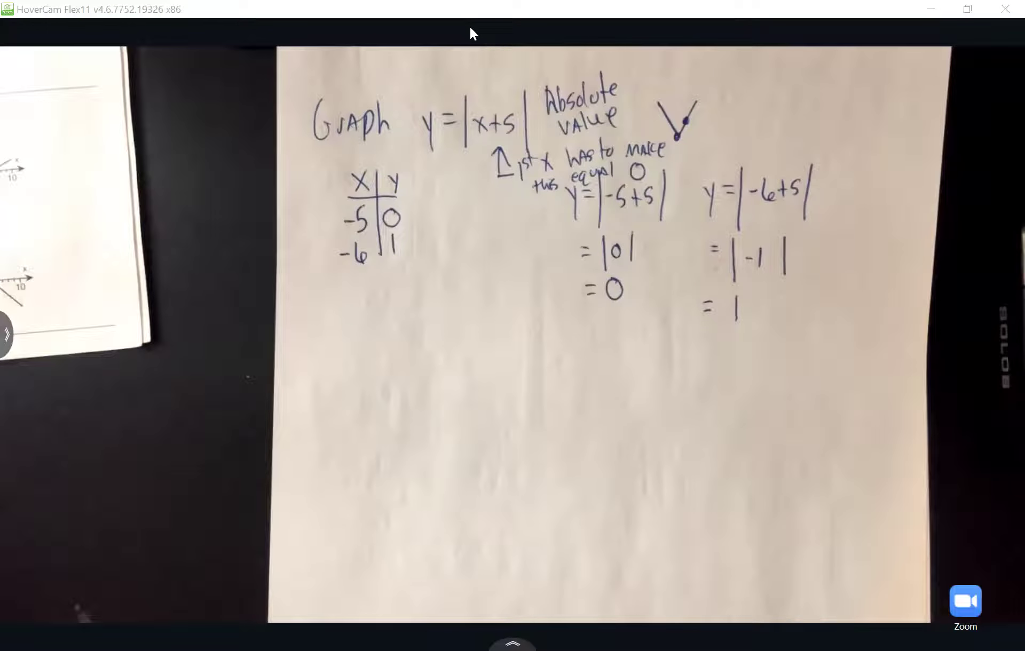
key(alt+Tab)
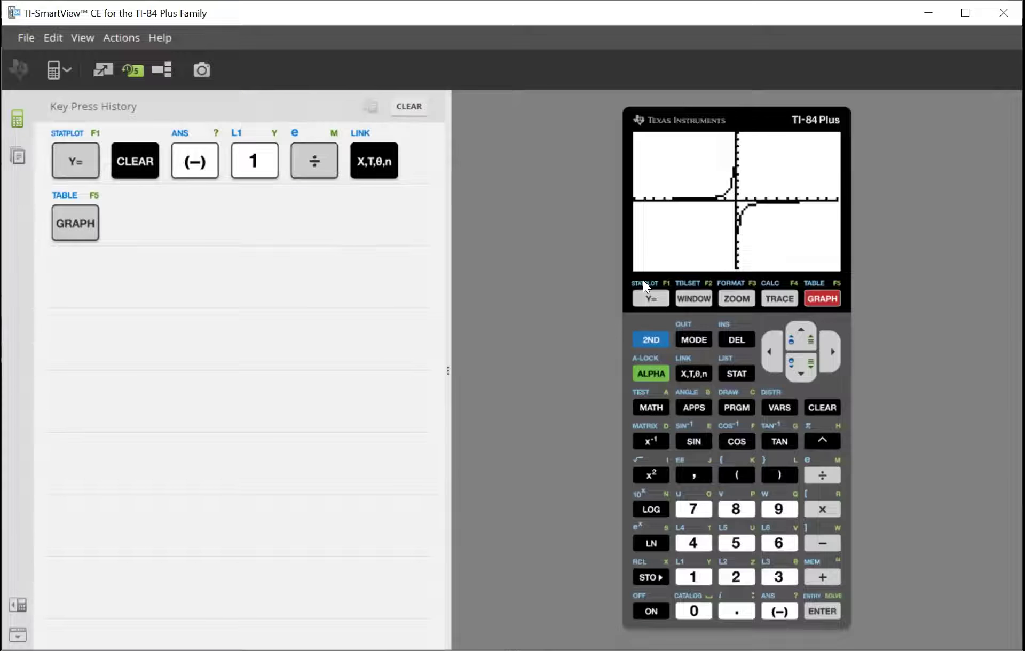
Replace the Y1 equation with |X+5|, inserting the absolute value with abs( from the catalog.
click(648, 297)
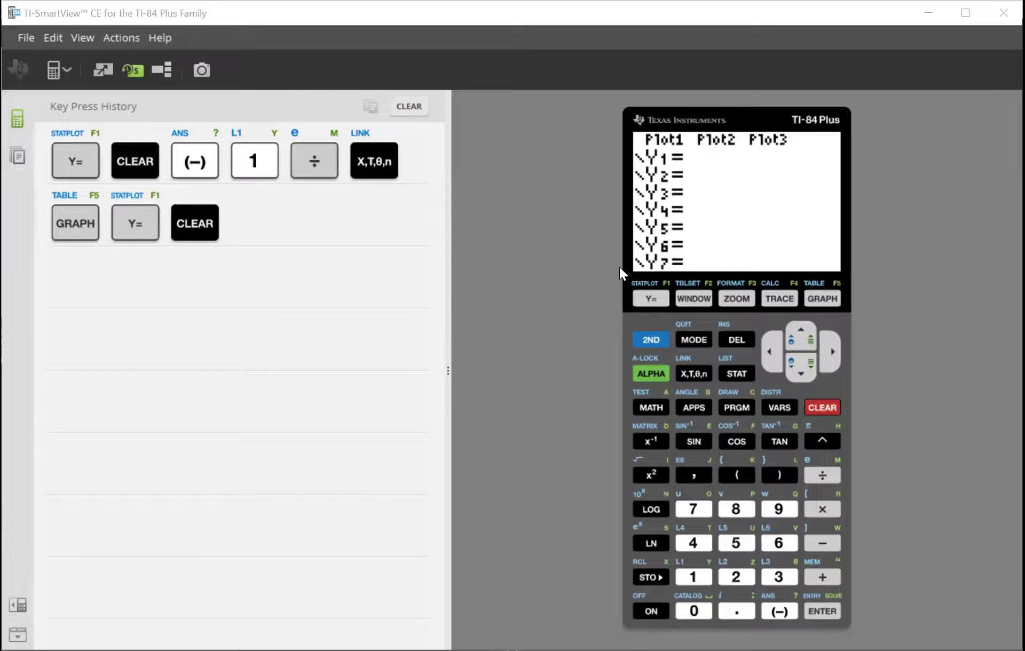
click(651, 342)
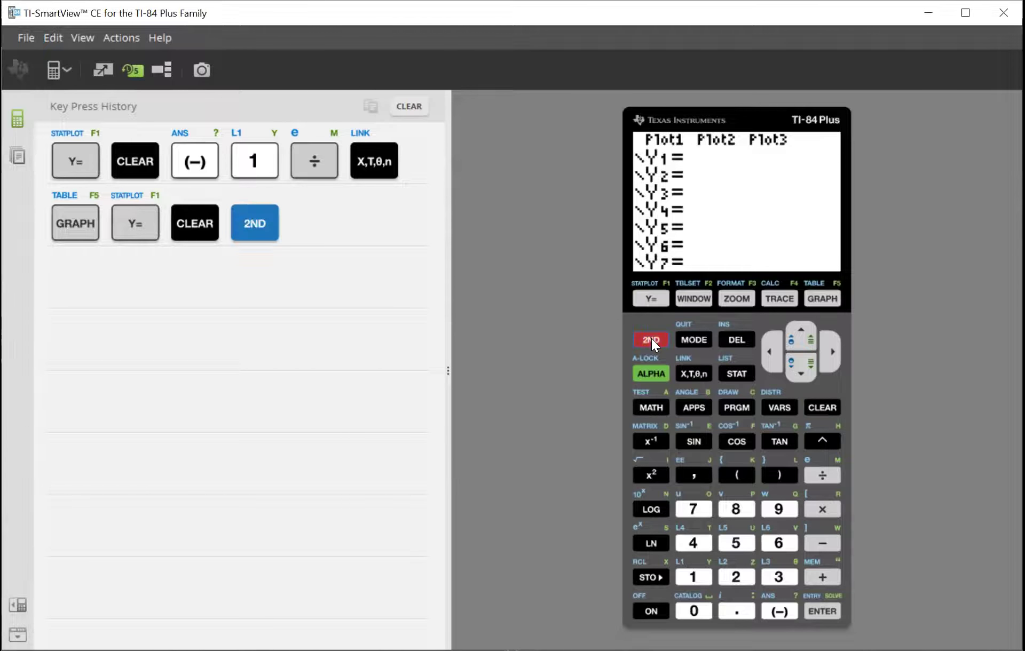
click(693, 612)
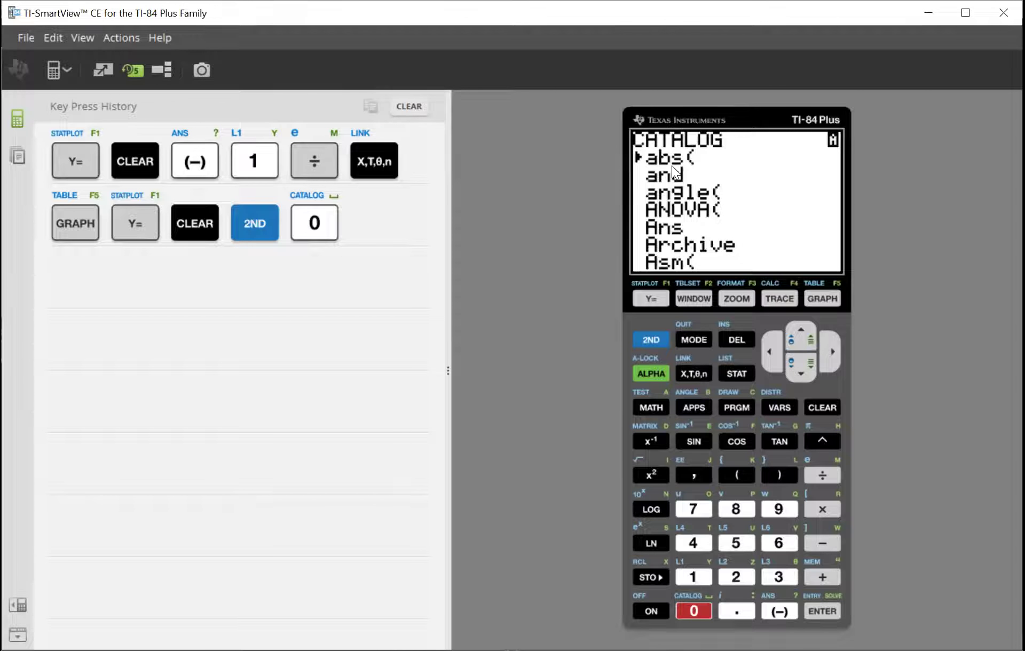
click(825, 604)
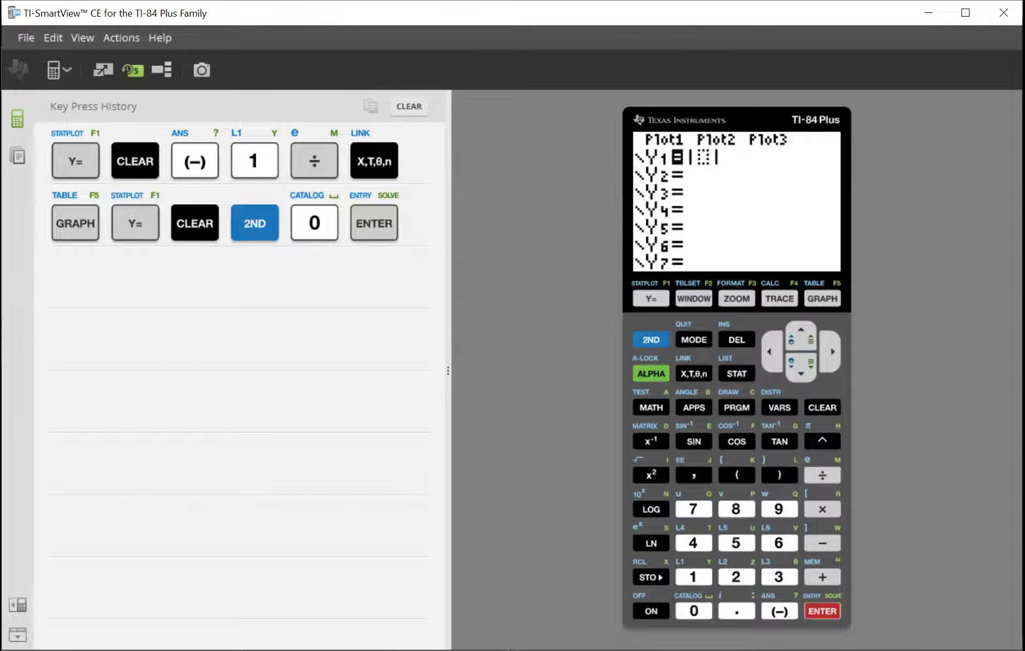
click(699, 367)
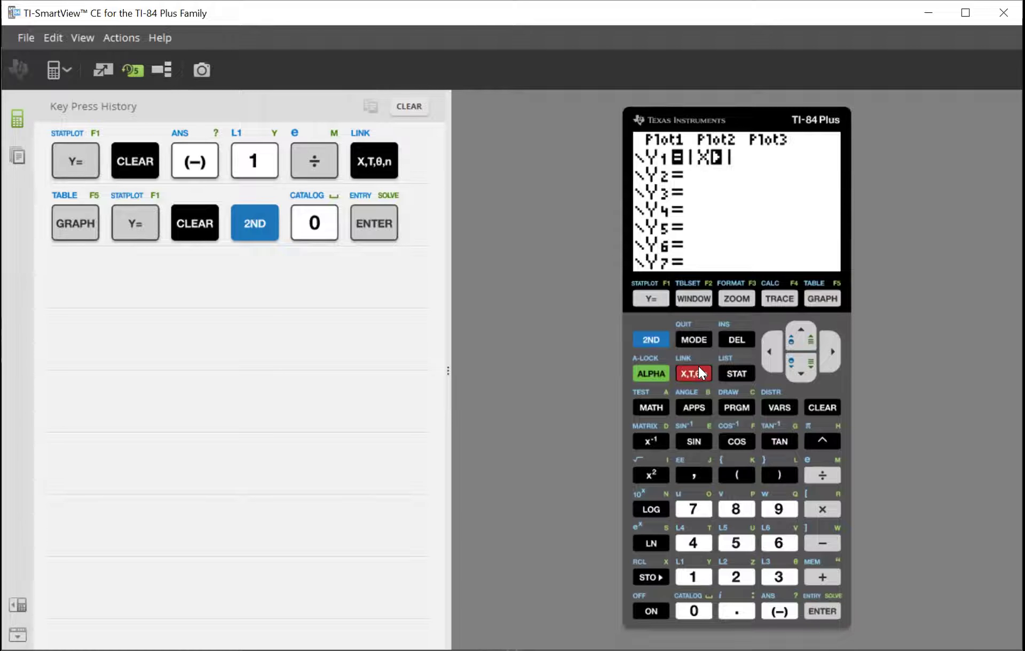
click(825, 577)
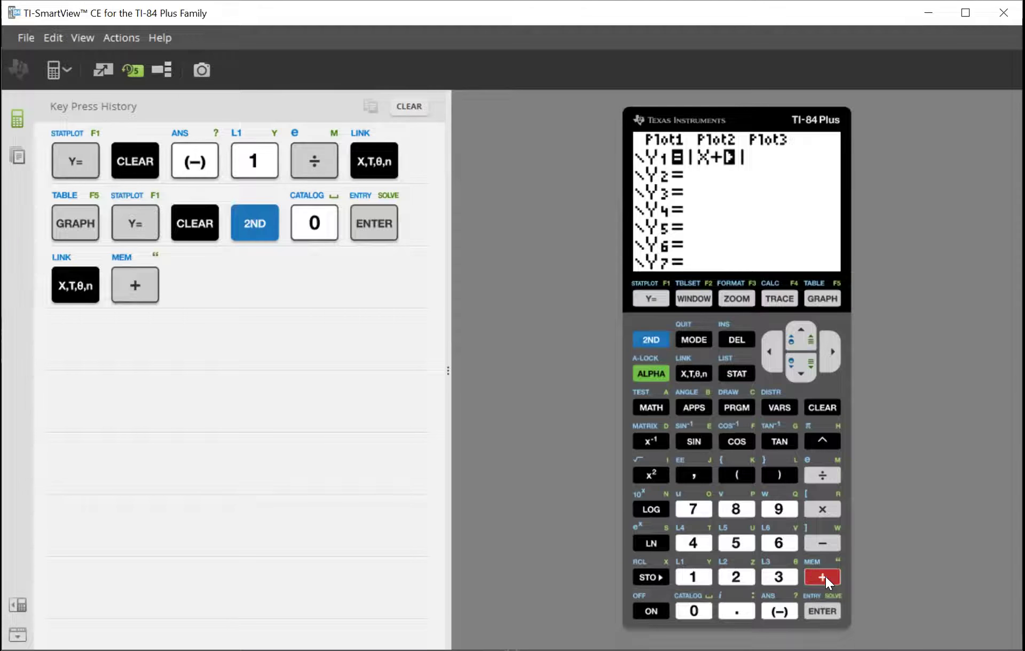
click(740, 541)
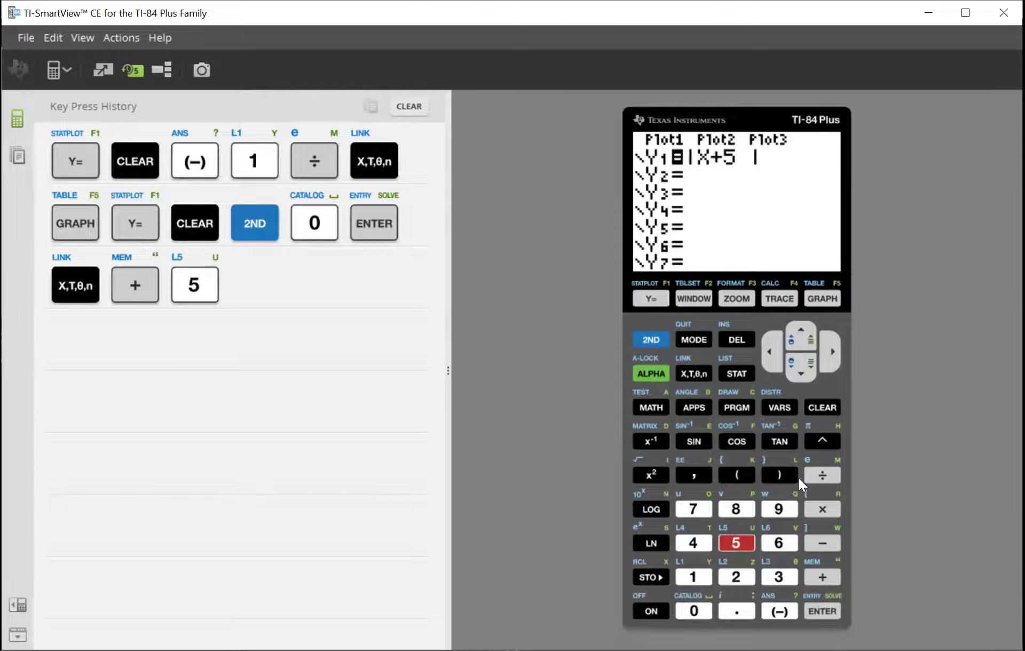
Clear the whole Y1 equation, including the absolute value bars.
click(829, 406)
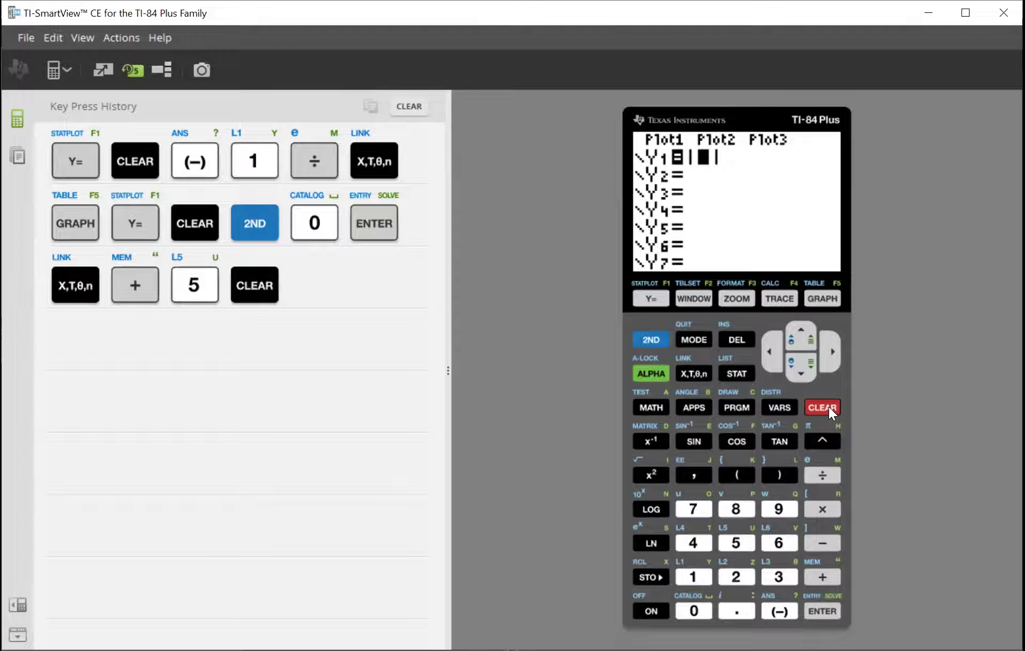
click(829, 407)
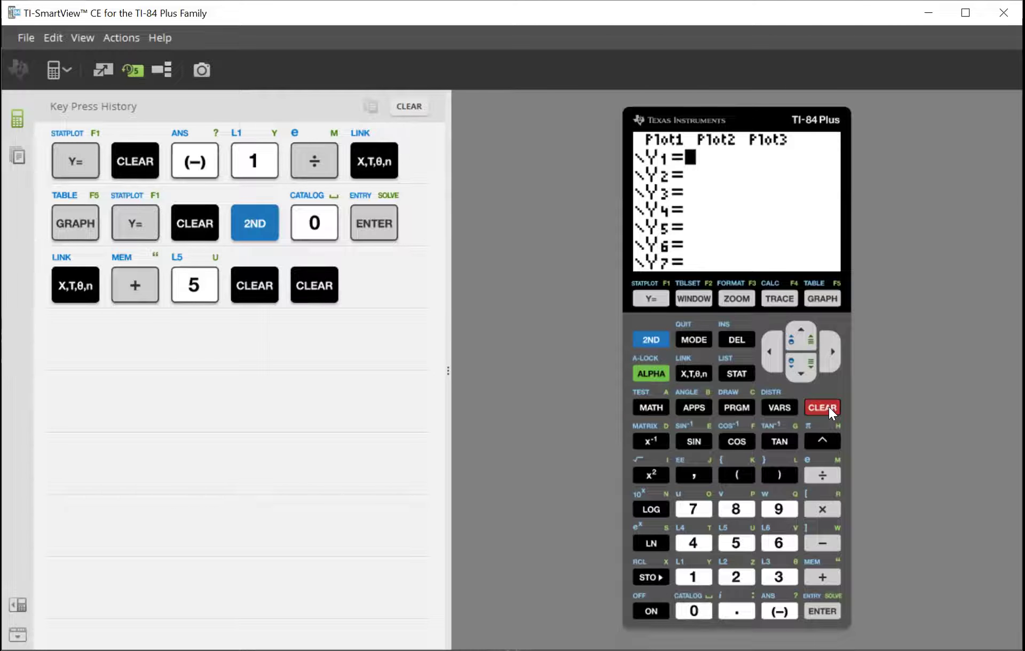
Insert abs( from the catalog into Y1 and clear the equation again.
click(653, 340)
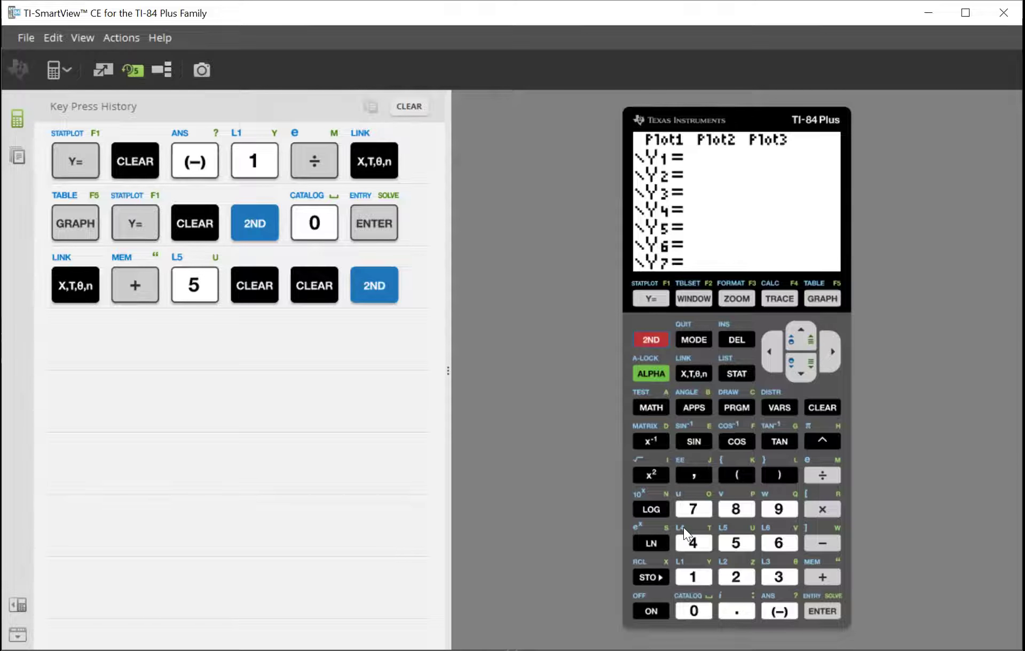
click(697, 610)
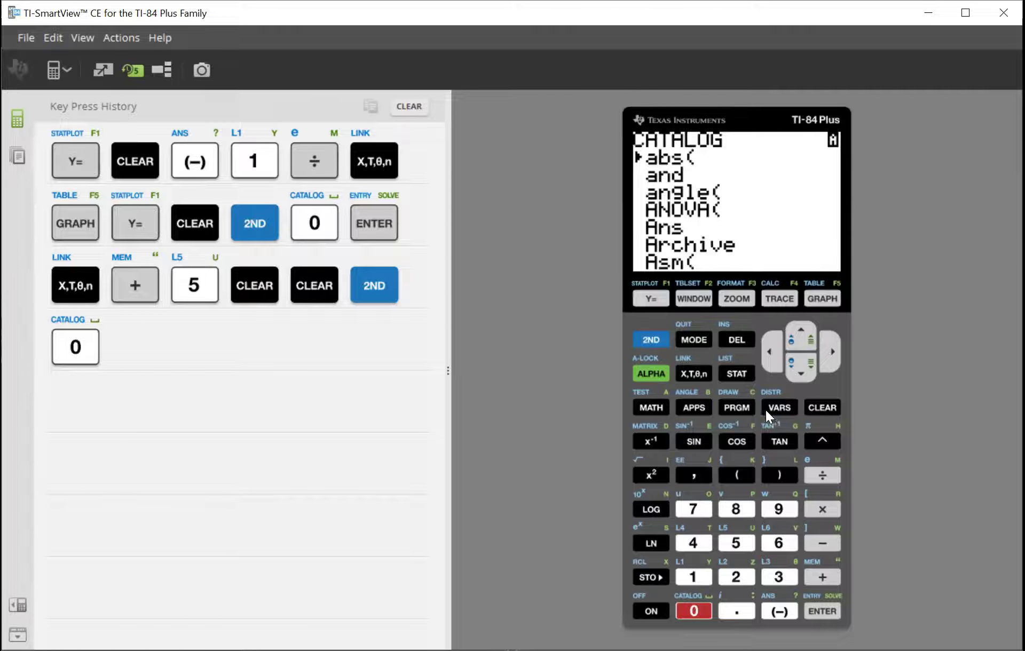
click(820, 607)
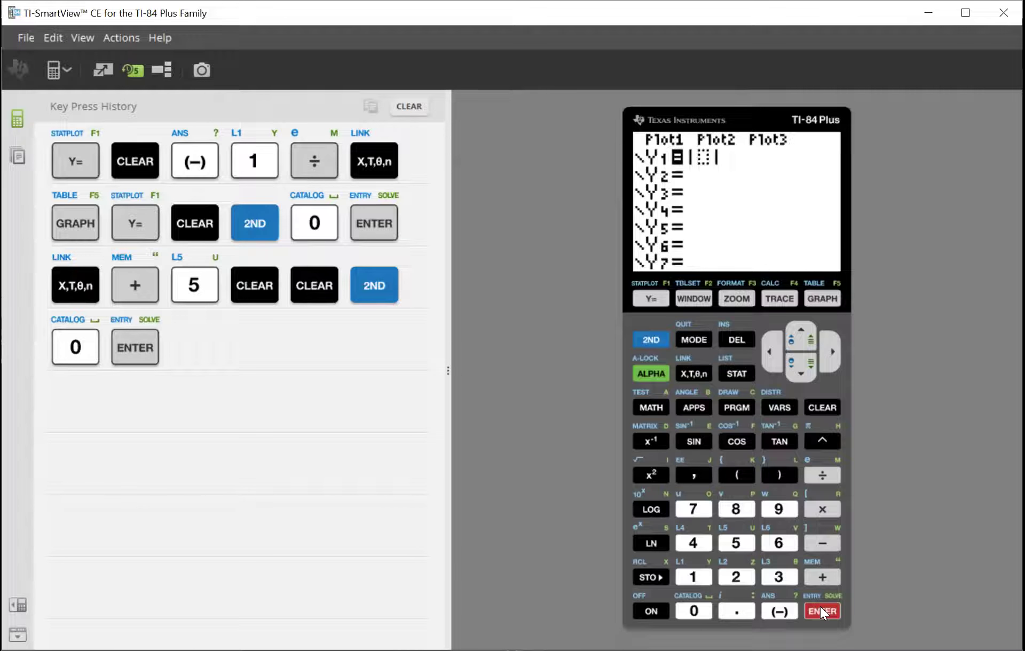
click(814, 406)
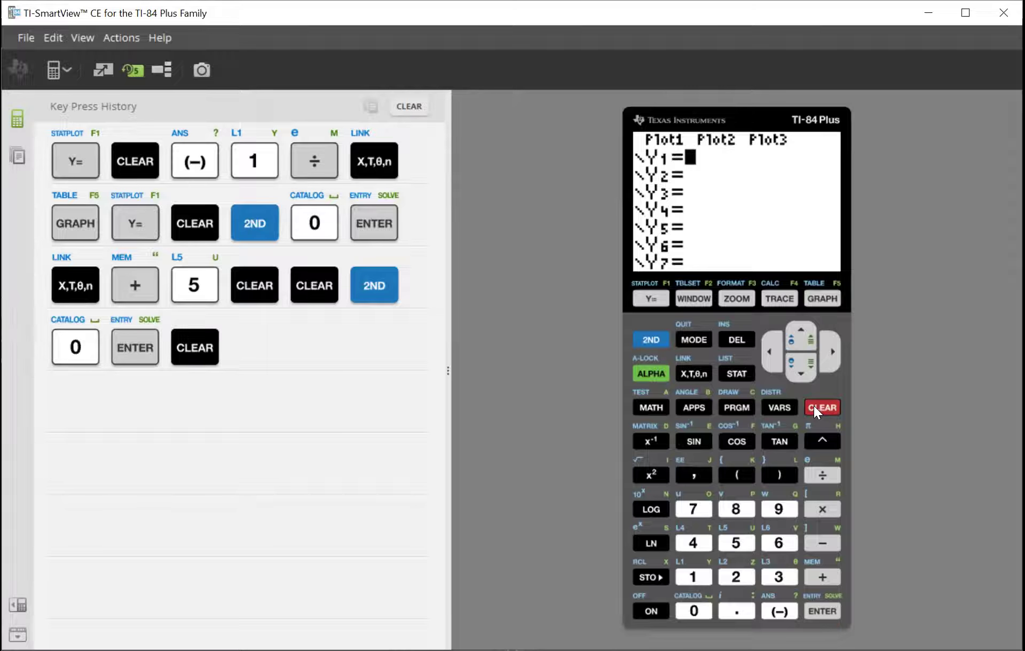
Enter |X+5| as Y1, taking abs( from the numeric math functions, and graph it.
click(649, 405)
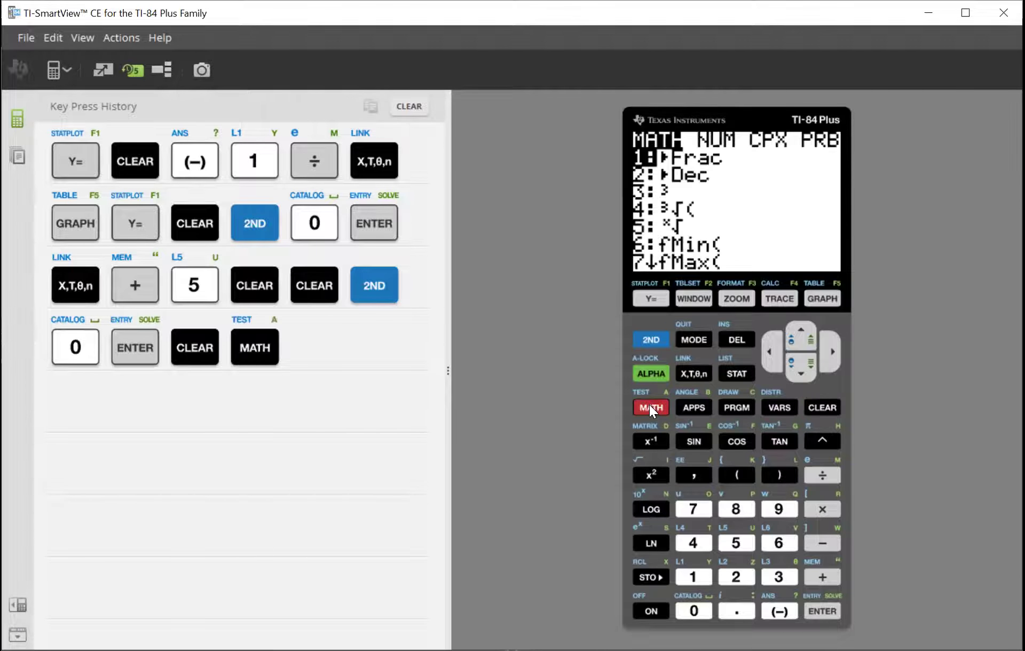
click(829, 347)
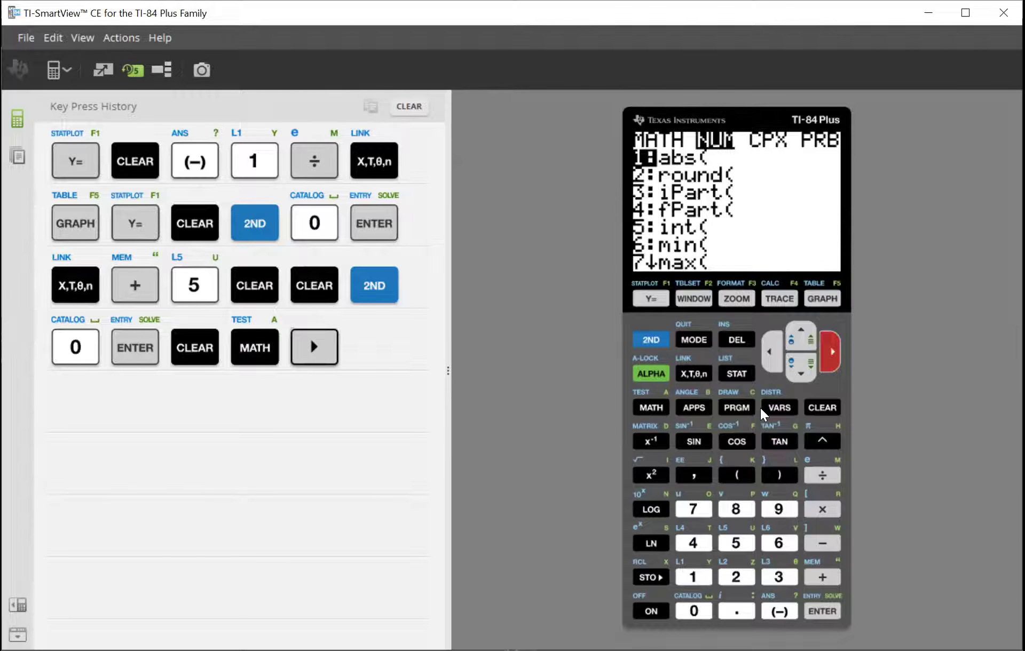
click(820, 612)
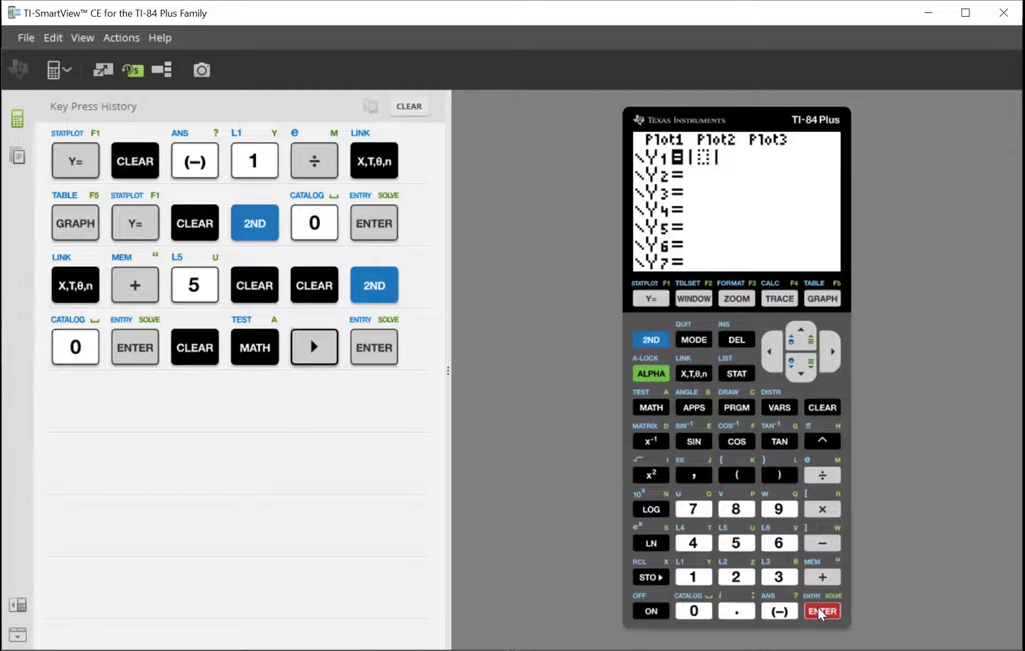
click(690, 380)
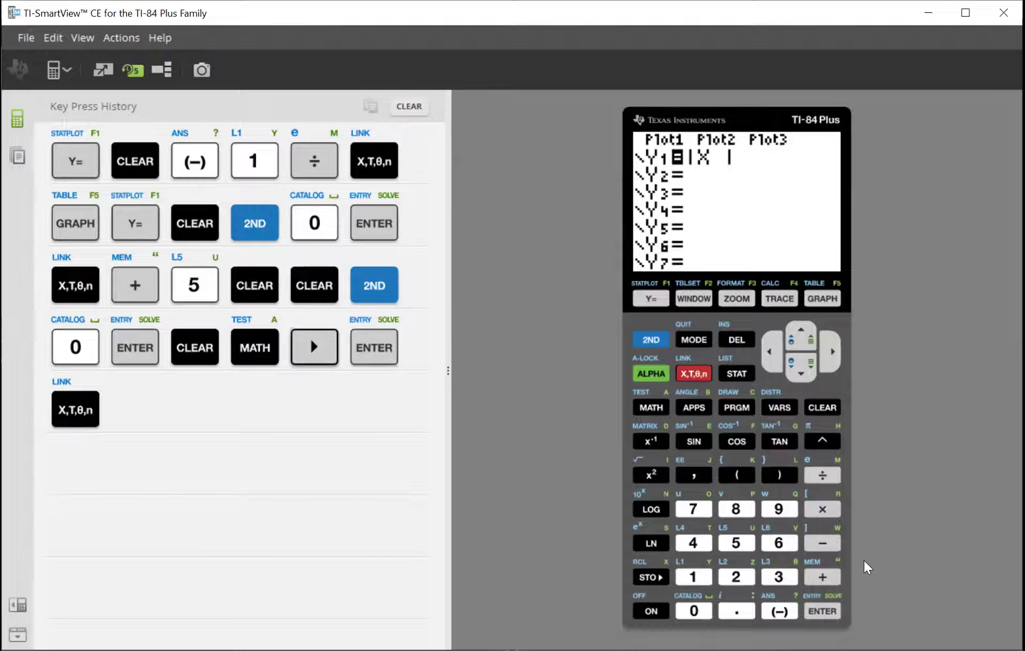
click(833, 578)
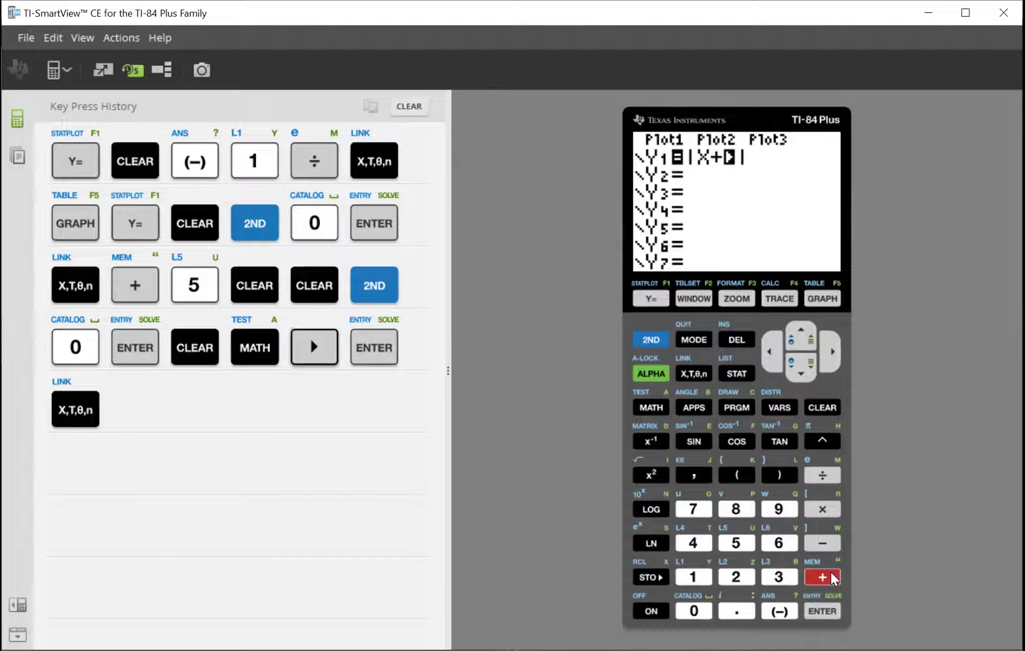
click(749, 541)
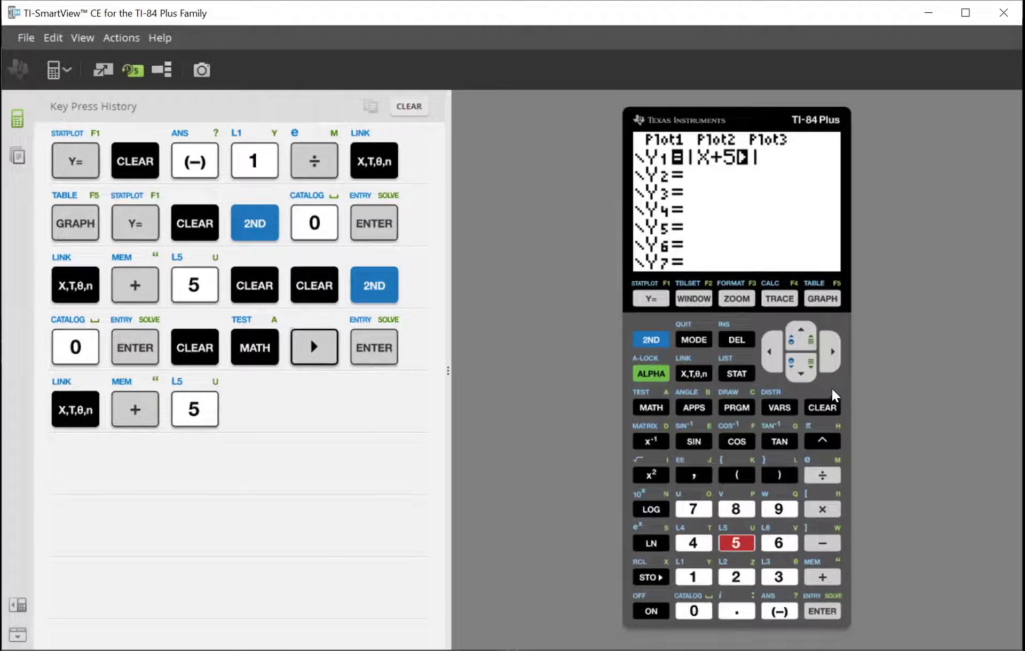
click(829, 363)
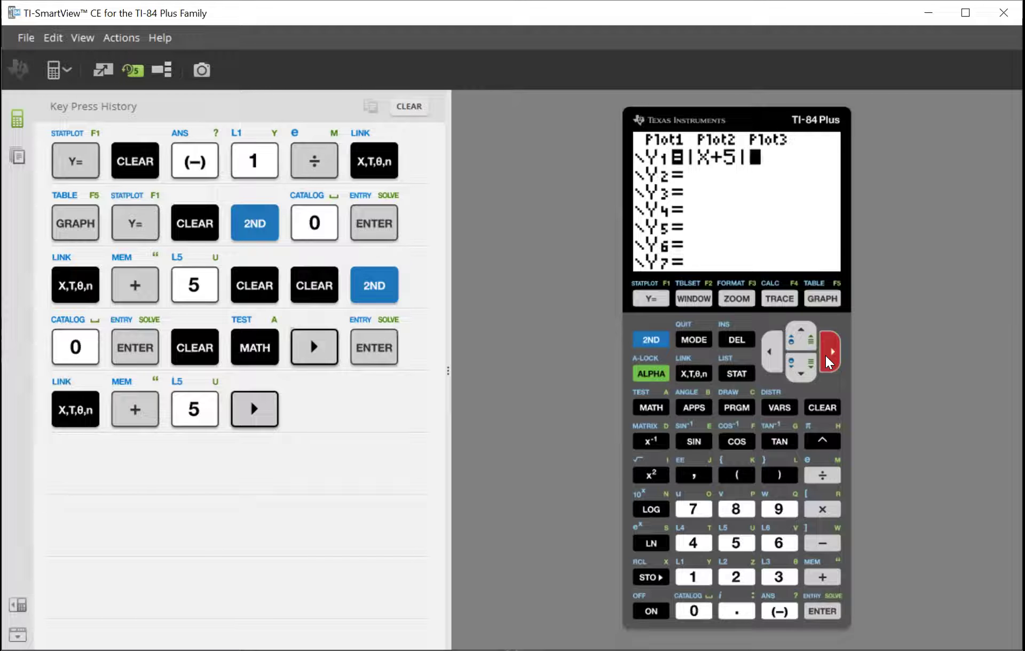
click(822, 300)
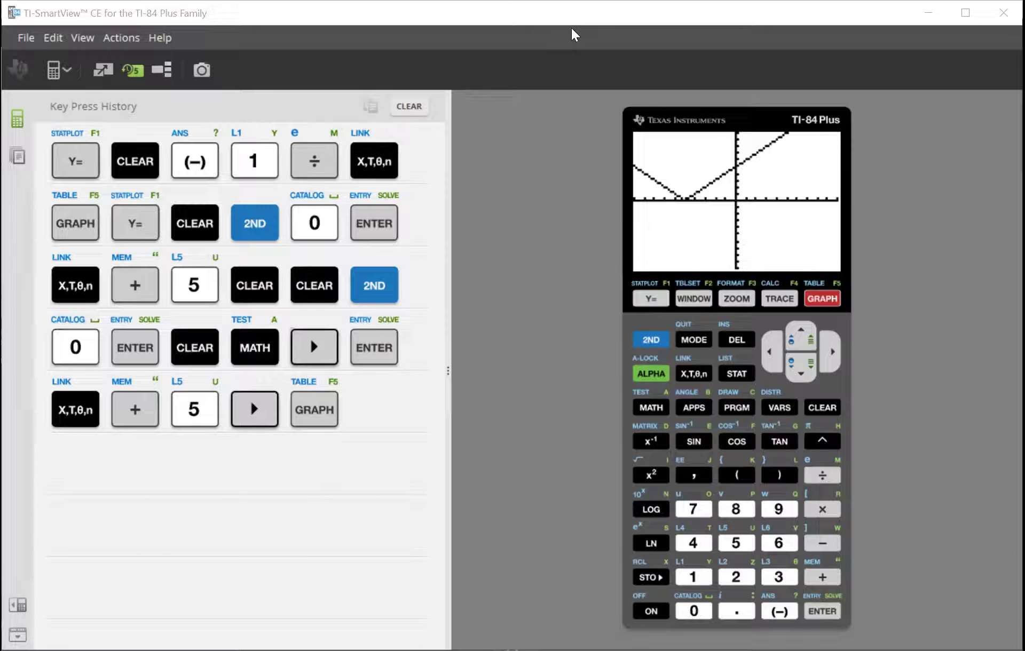
Switch to MathXL in Chrome and graph y = |x + 5| with the Absolute value tool, vertex at (-5,0) and second point at (-6,1).
key(alt+Tab)
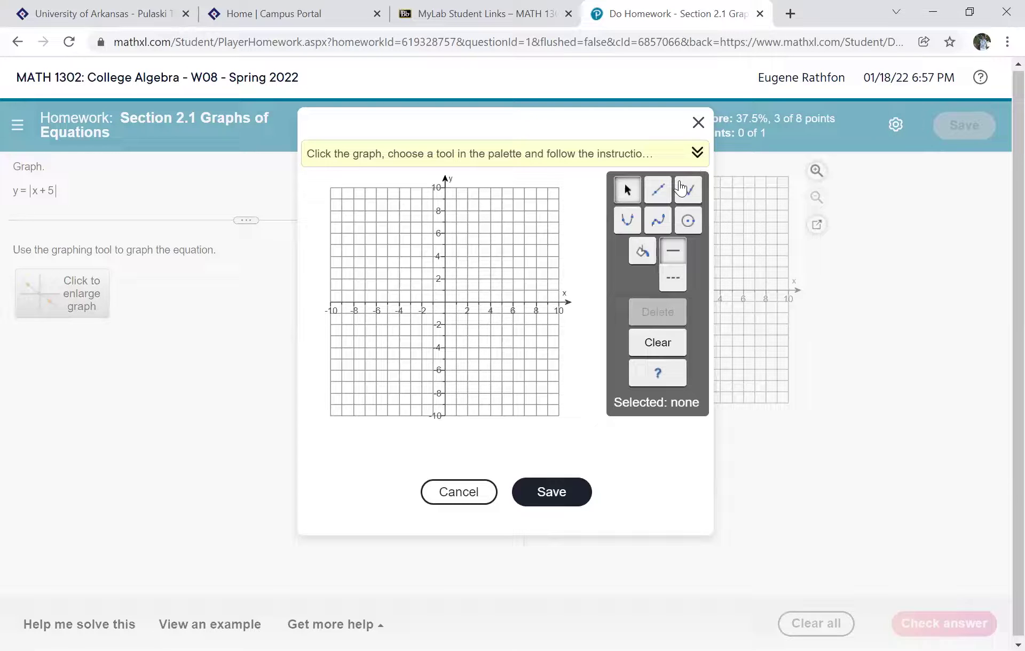
click(687, 197)
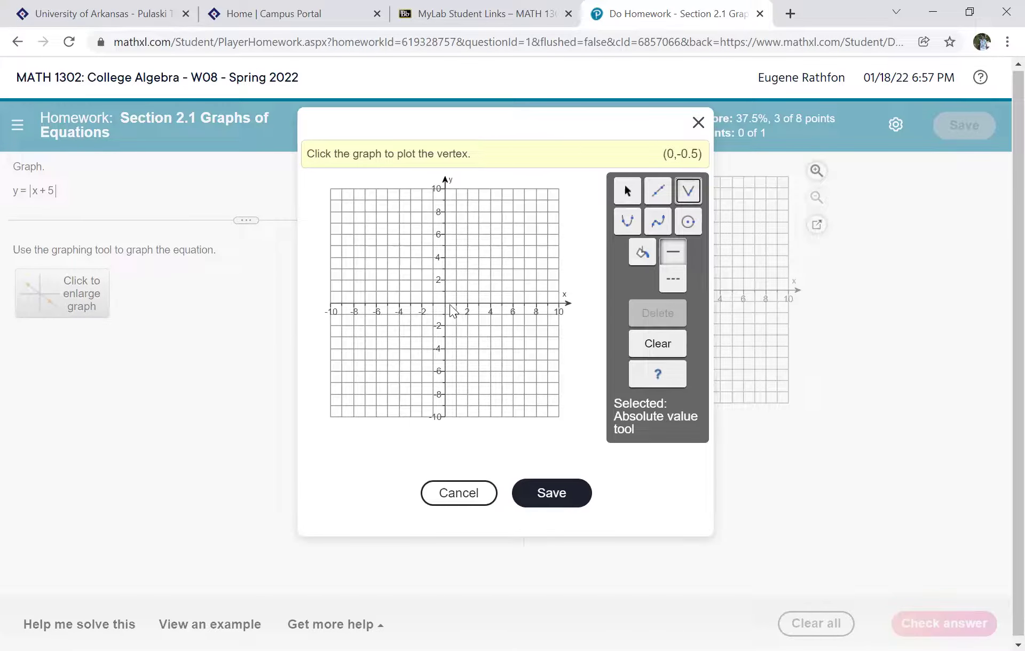
click(388, 304)
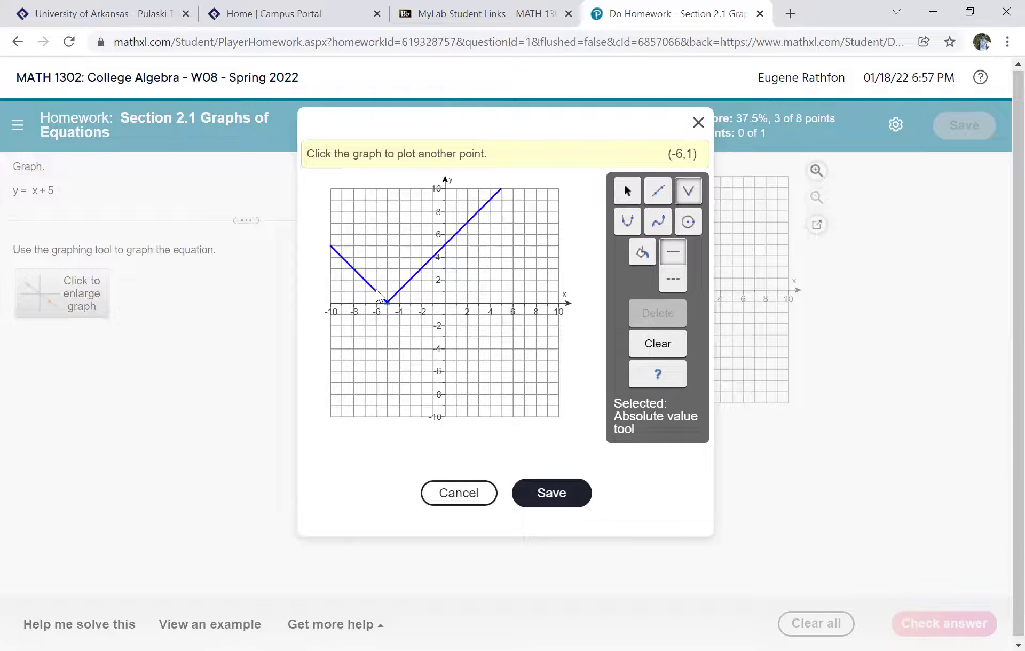
click(376, 289)
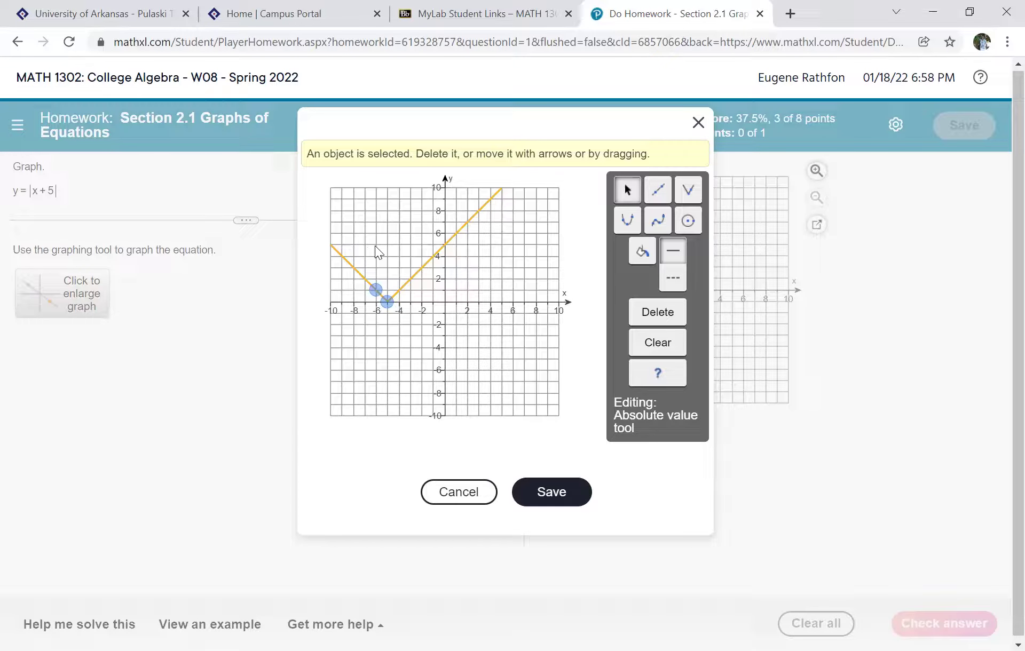
click(563, 306)
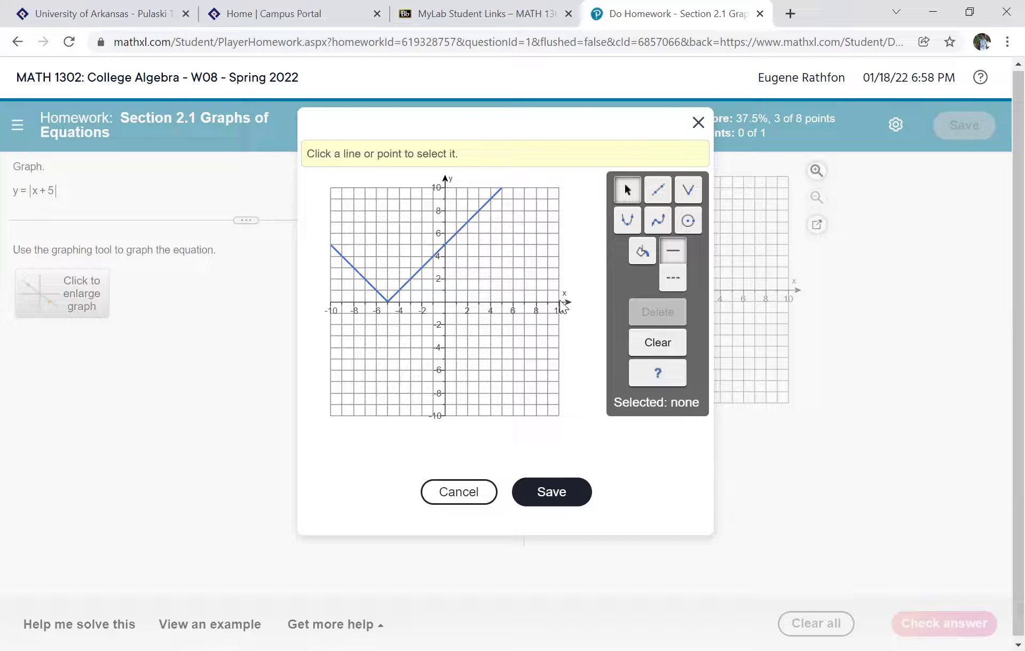
Save and check the Question 6 graph, and open the enlarged graphing tool for y = x^3 + 2 in Question 7.
click(558, 498)
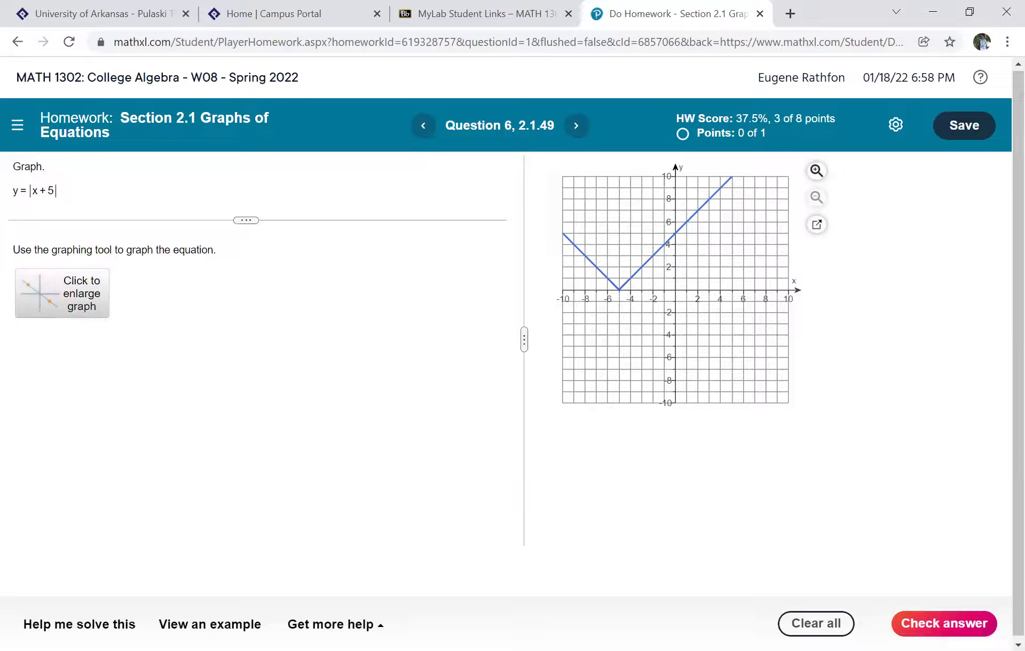
click(945, 623)
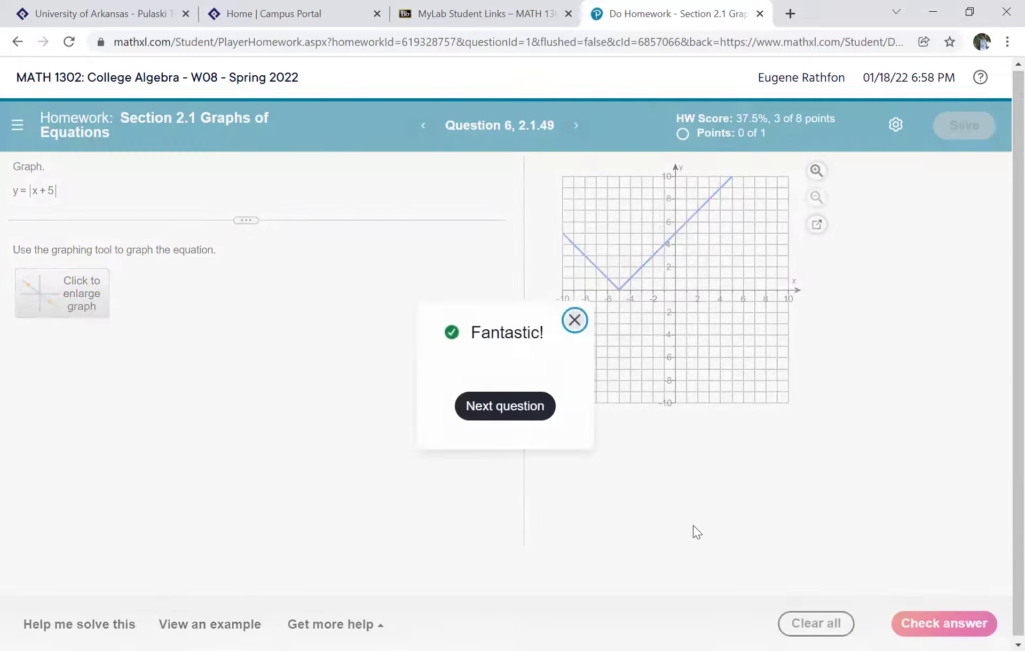
click(510, 405)
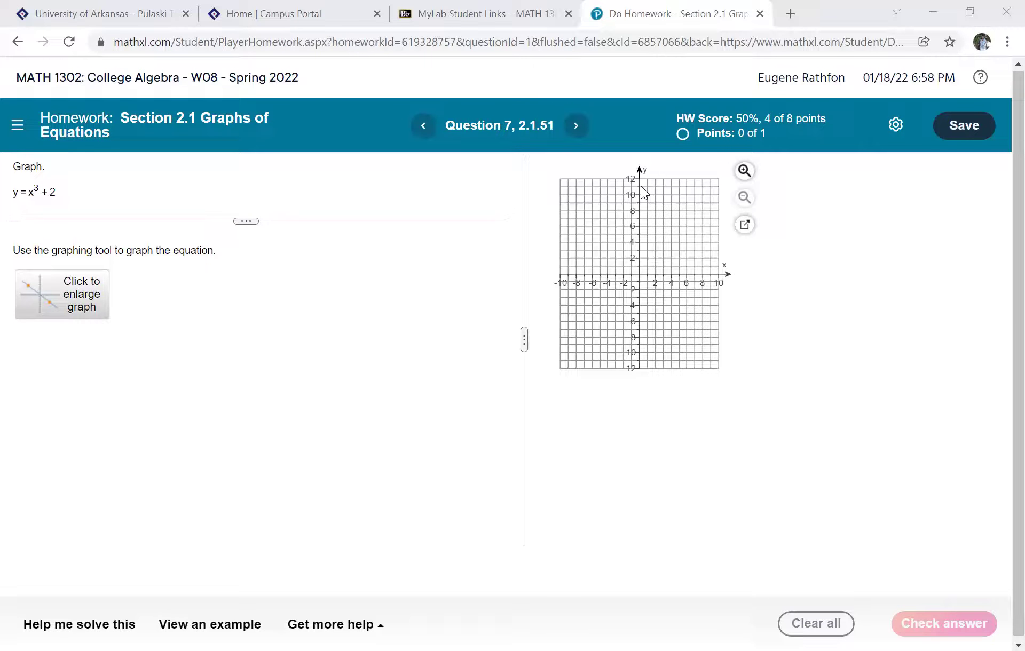
click(79, 310)
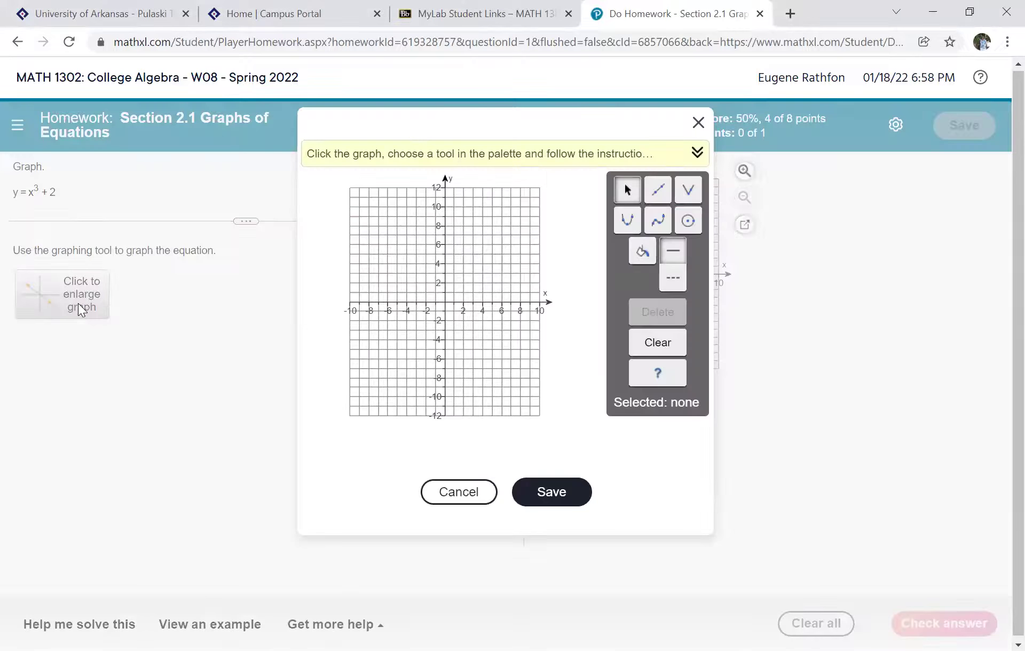
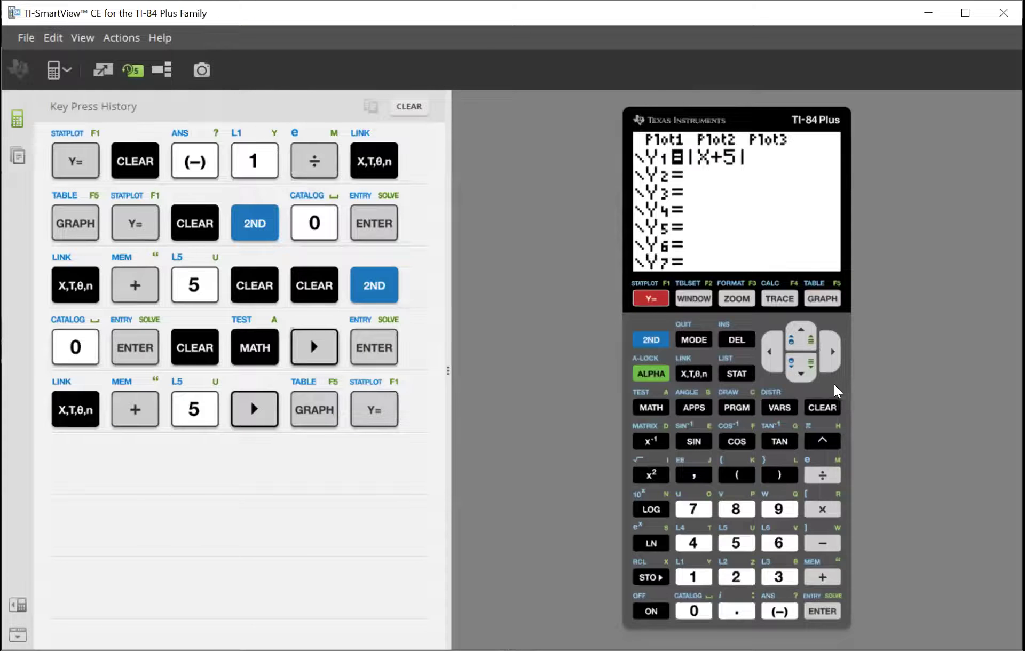
Clear the Y1 equation and empty the Key Press History.
click(821, 409)
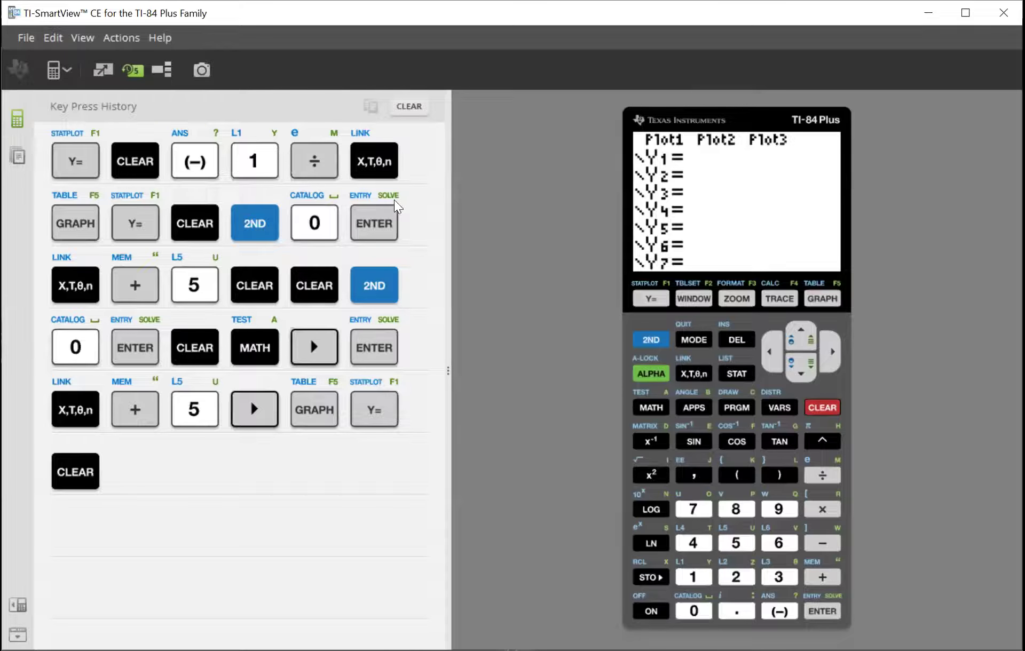
click(409, 106)
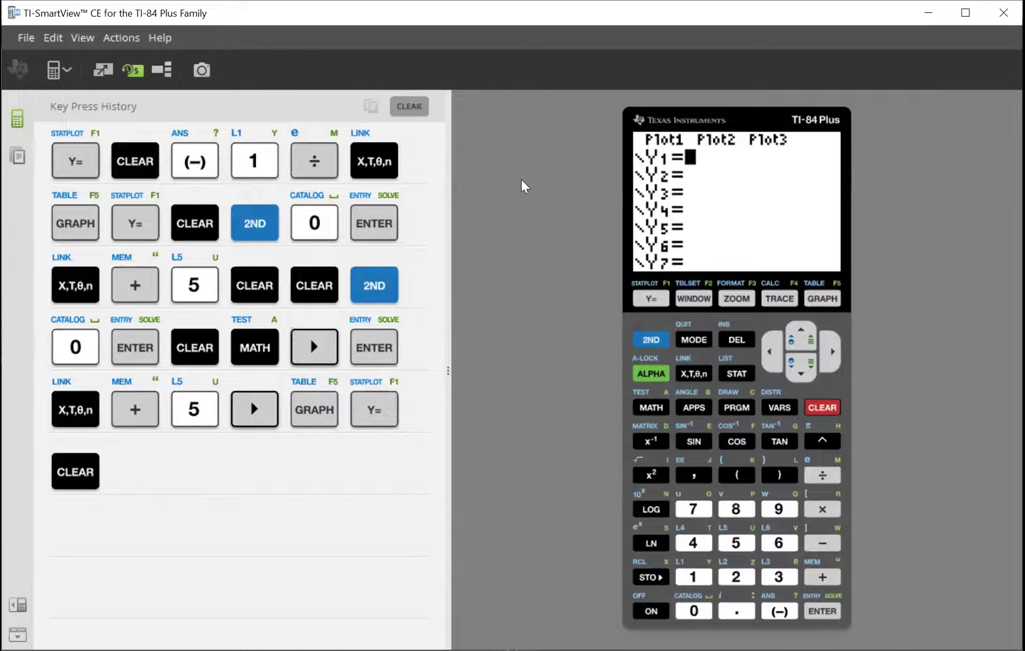
click(603, 304)
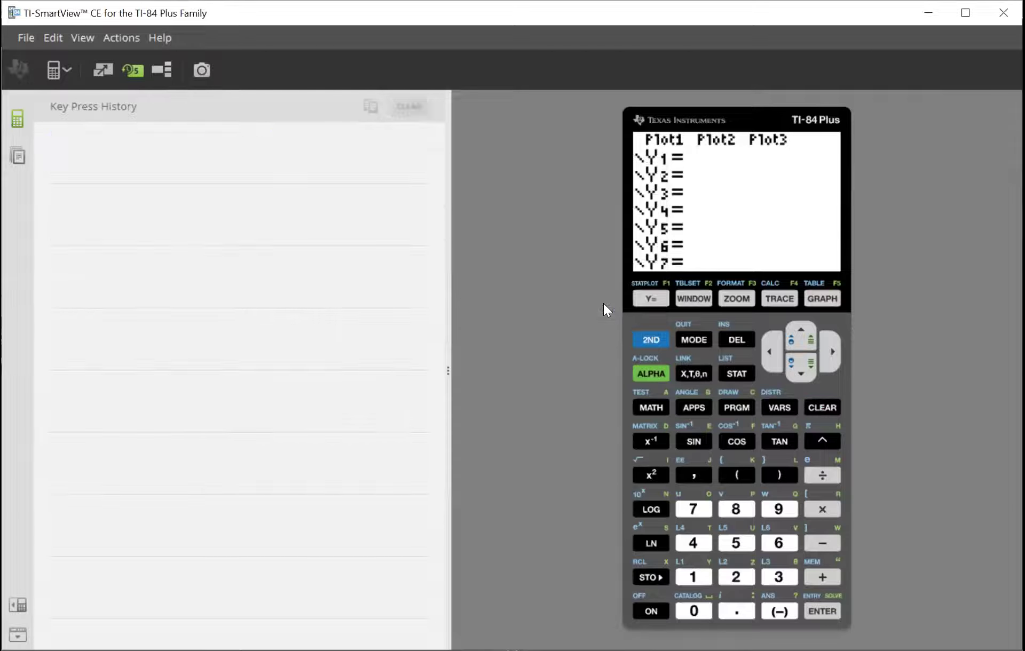
Enter X^3+2 as Y1 using the exponent operator, and clear the equation again.
click(691, 372)
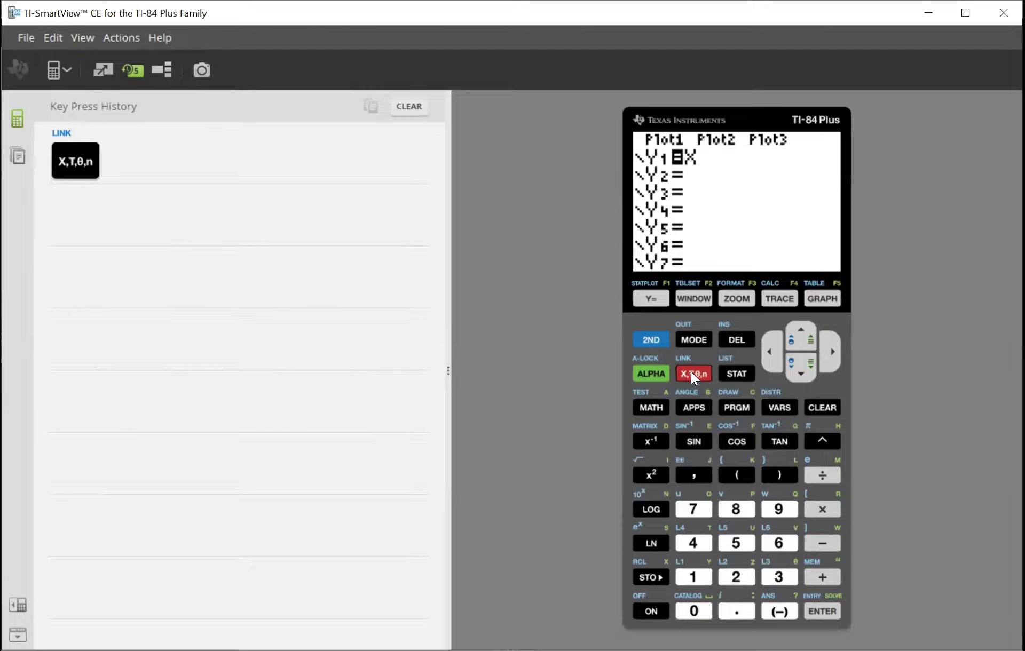
click(824, 441)
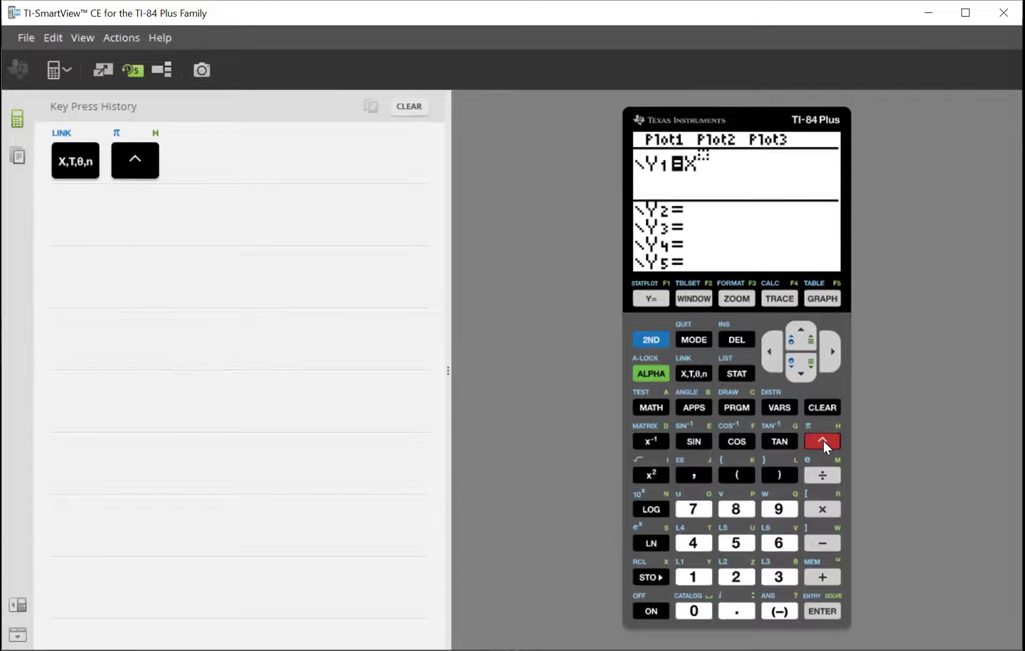
click(771, 574)
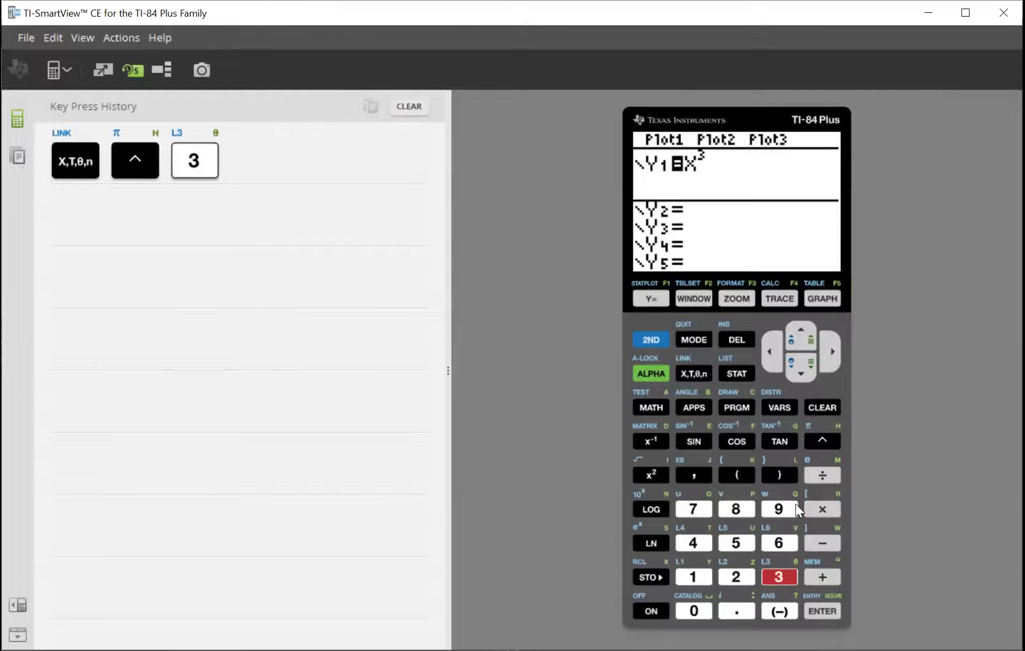
click(832, 352)
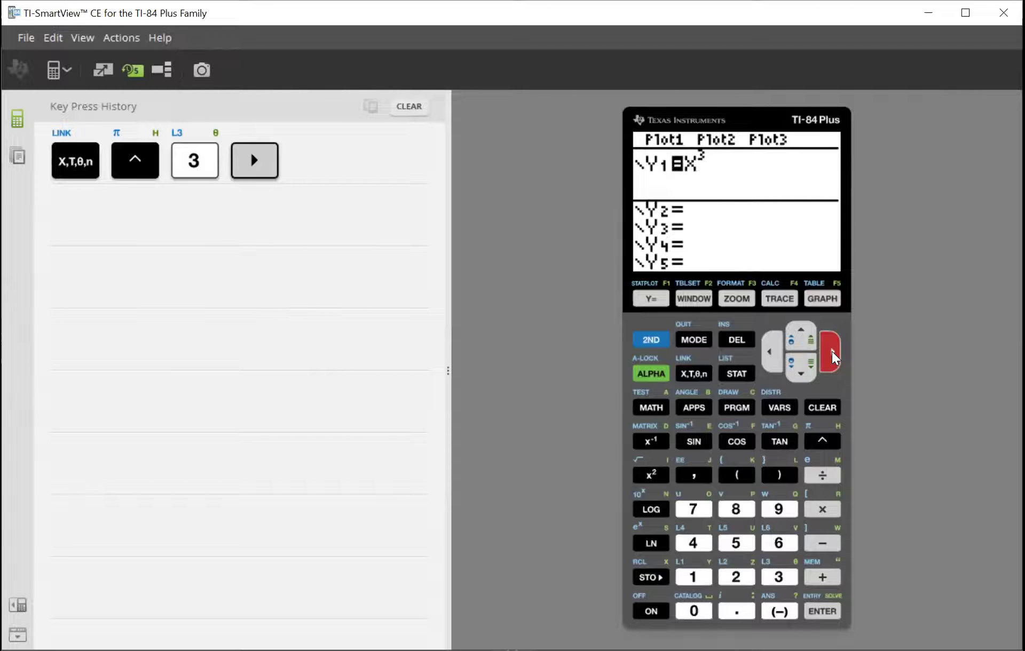
click(813, 580)
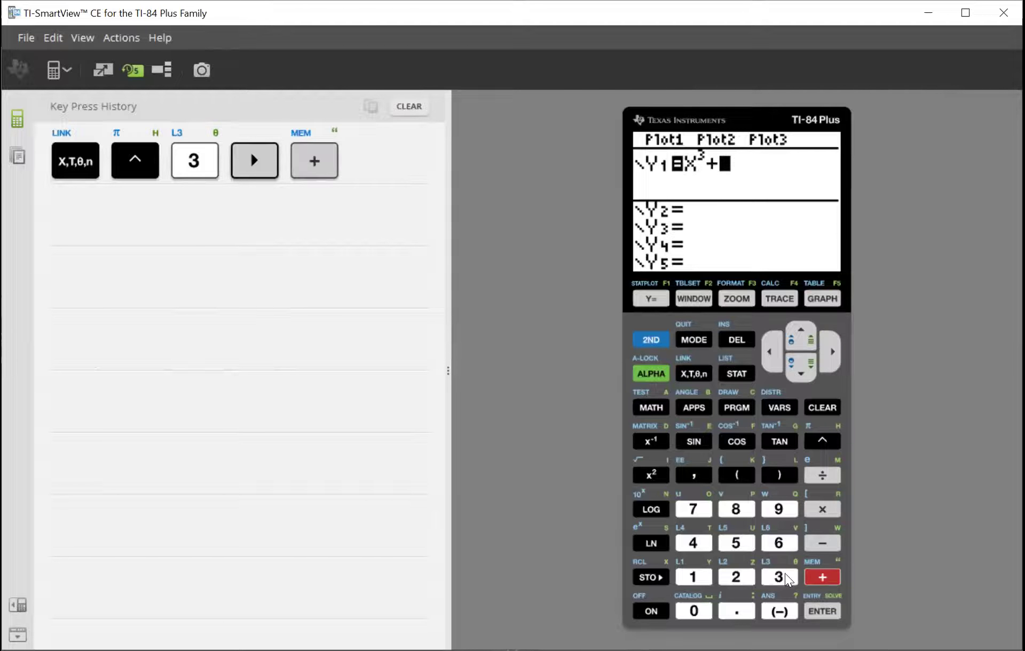
click(744, 580)
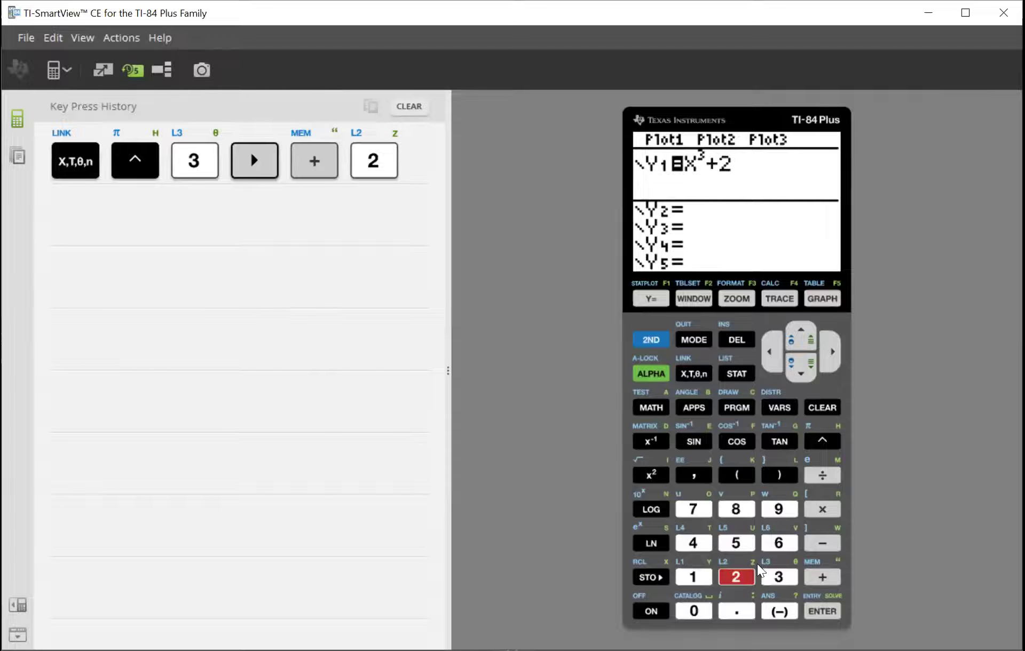
click(823, 409)
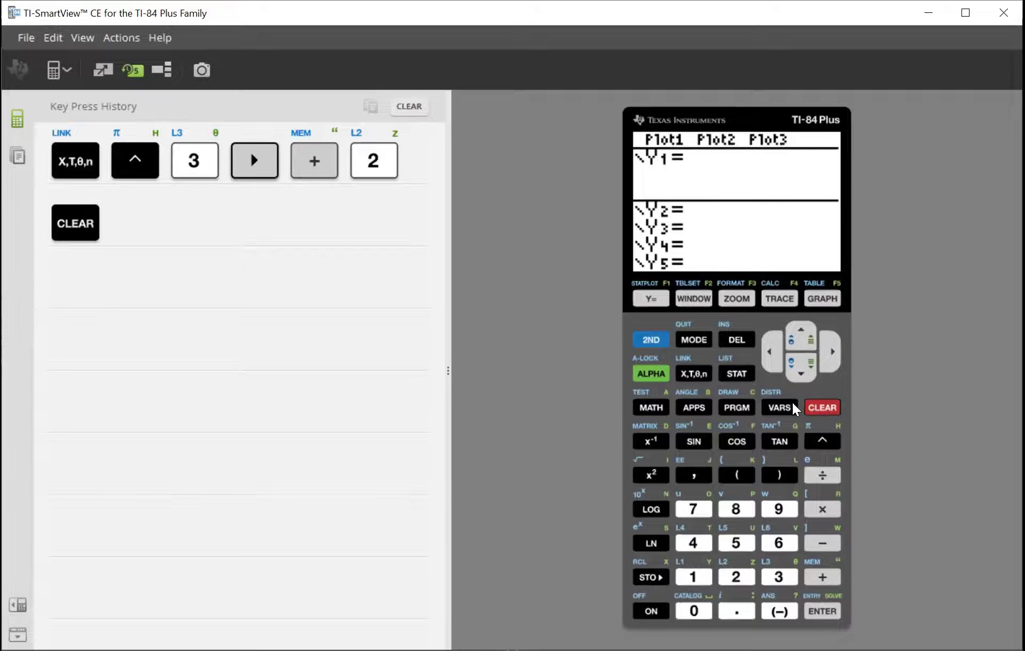
Enter X³+2 as Y1, inserting the exponent with the built-in cube (³) math function.
click(709, 377)
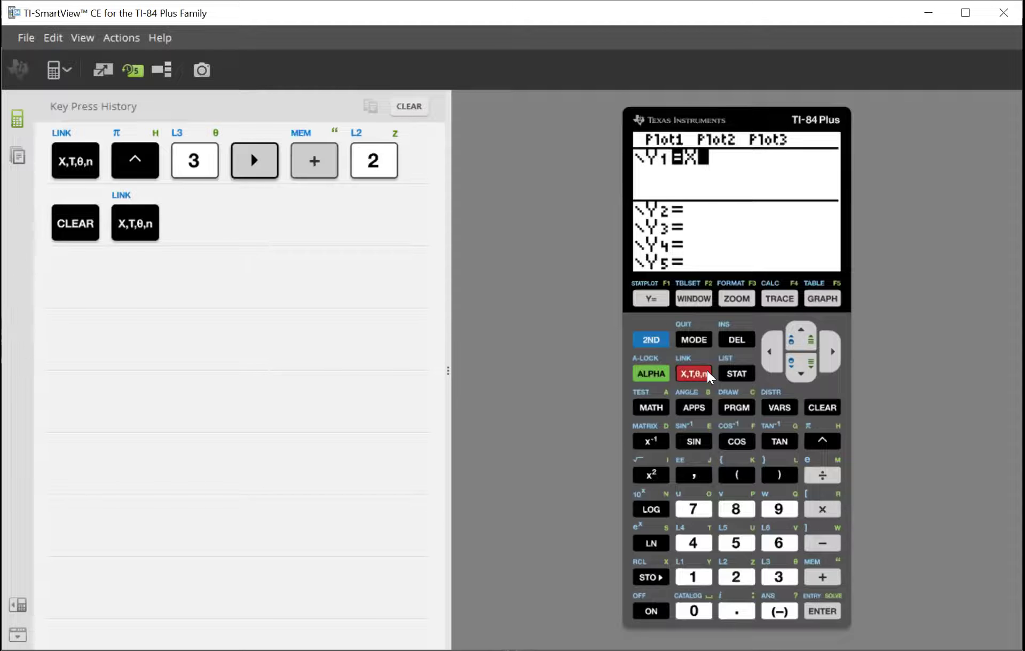
click(646, 412)
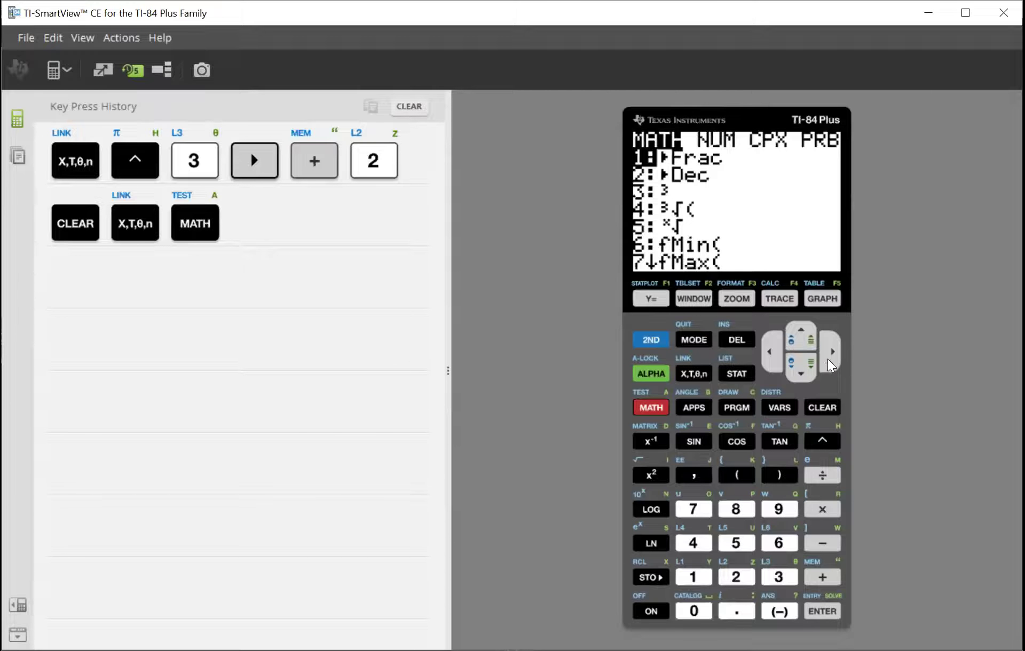
click(804, 374)
click(804, 374)
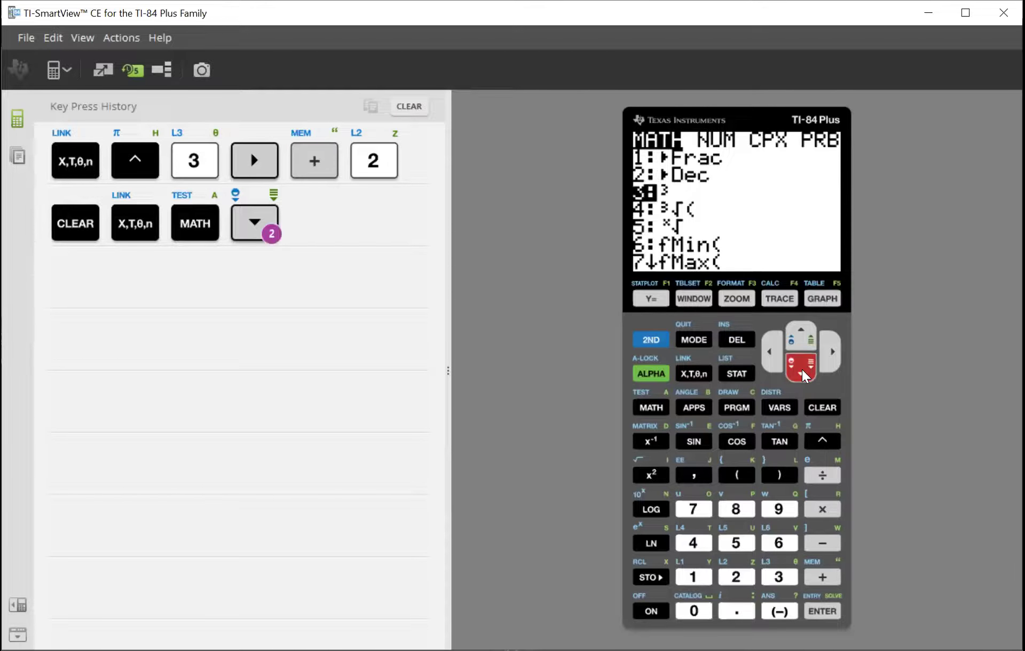
click(822, 613)
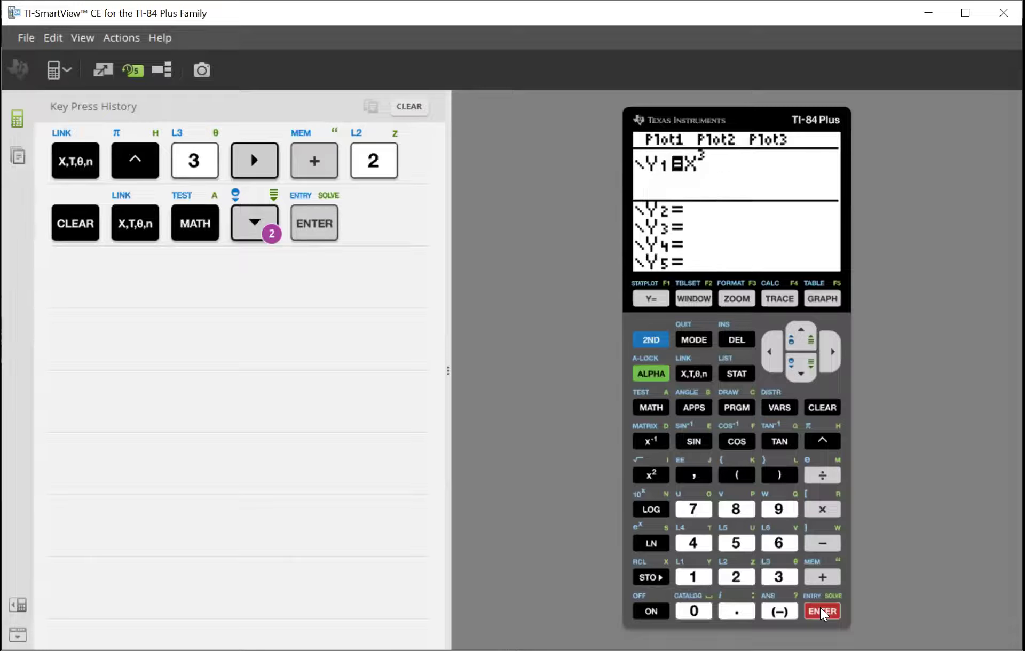
click(823, 578)
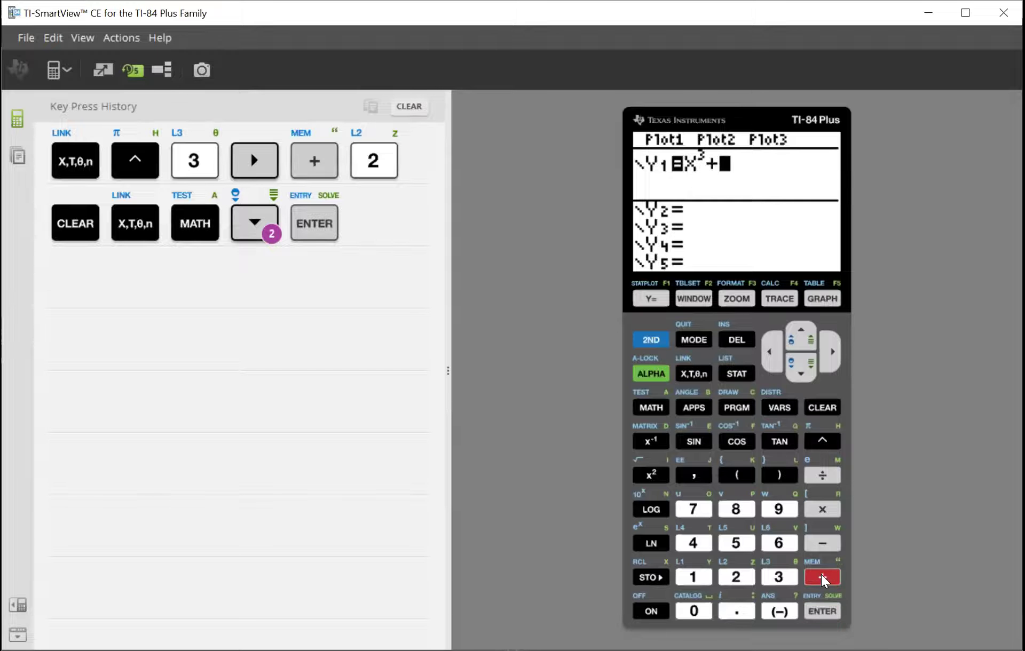
click(731, 578)
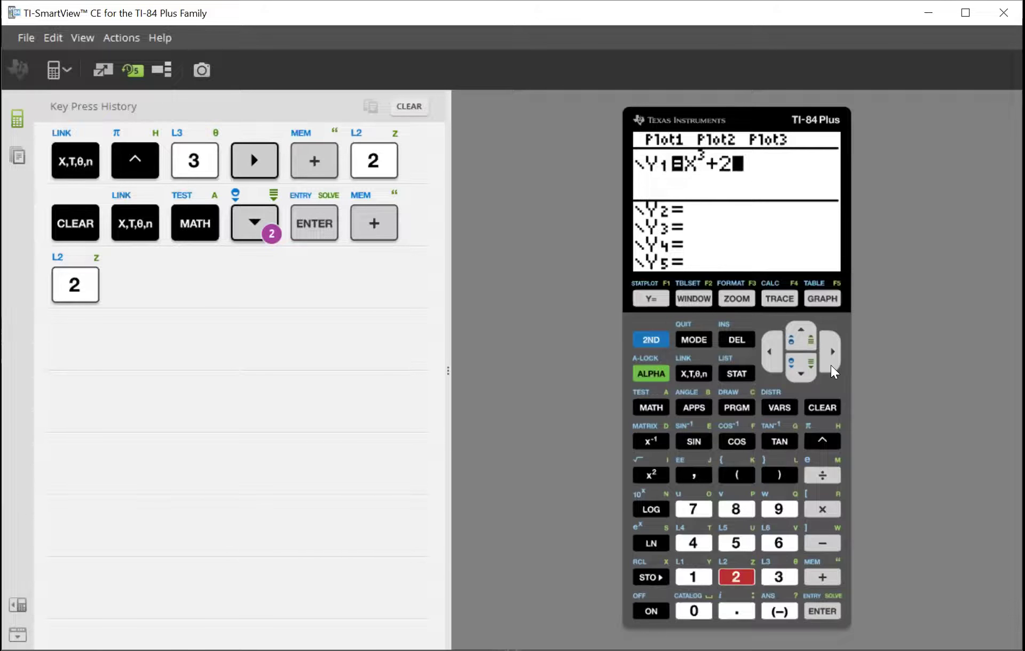
Graph Y1, display its table of values, and switch back to MathXL in Chrome.
click(828, 303)
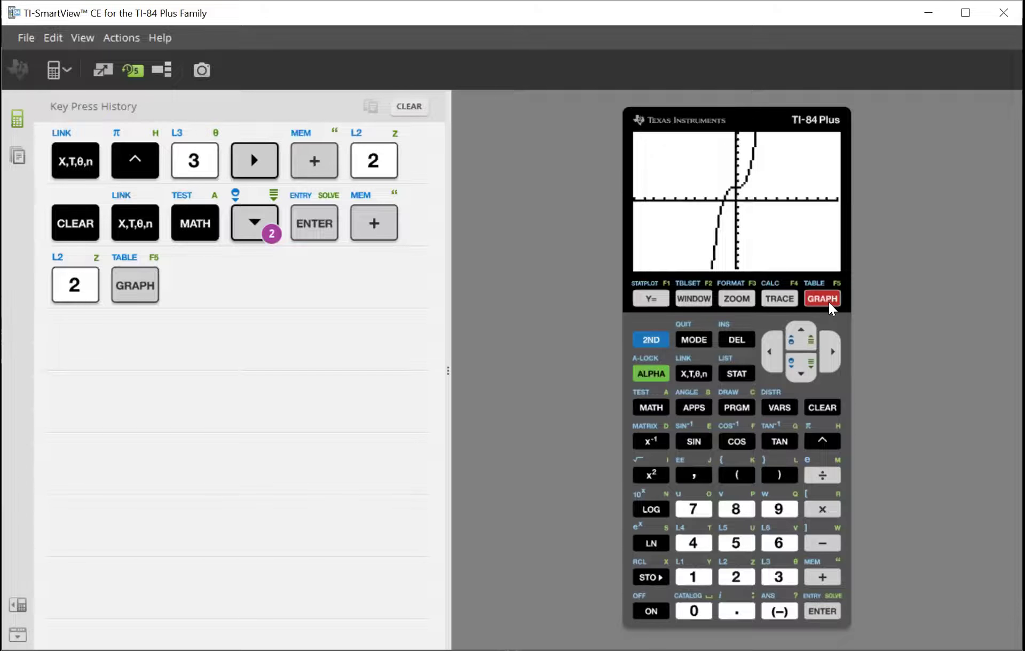
click(654, 342)
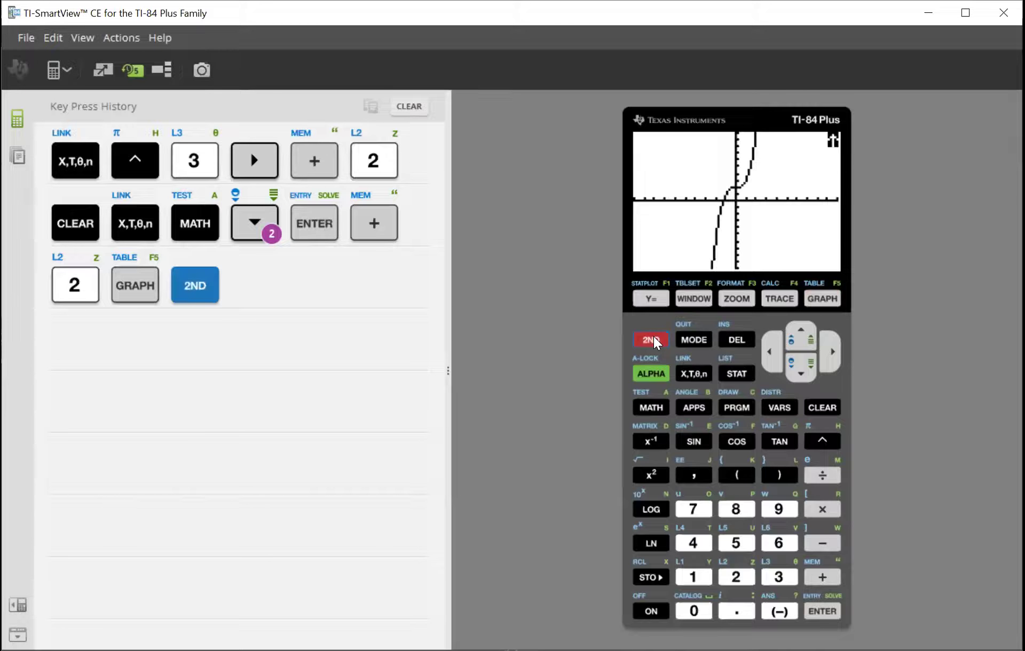
click(825, 303)
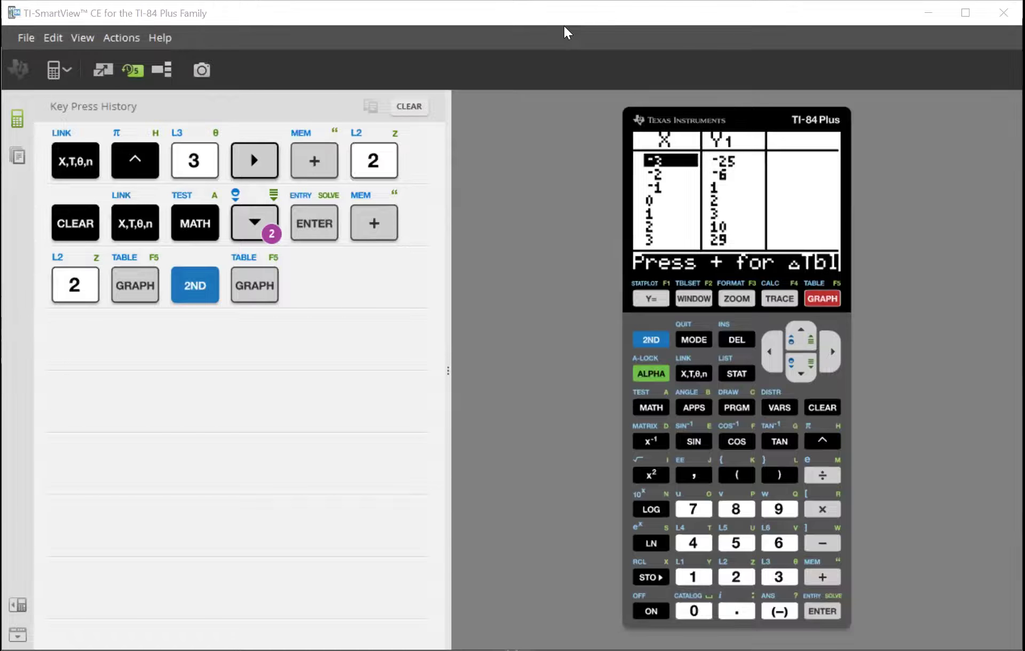
key(alt+Tab)
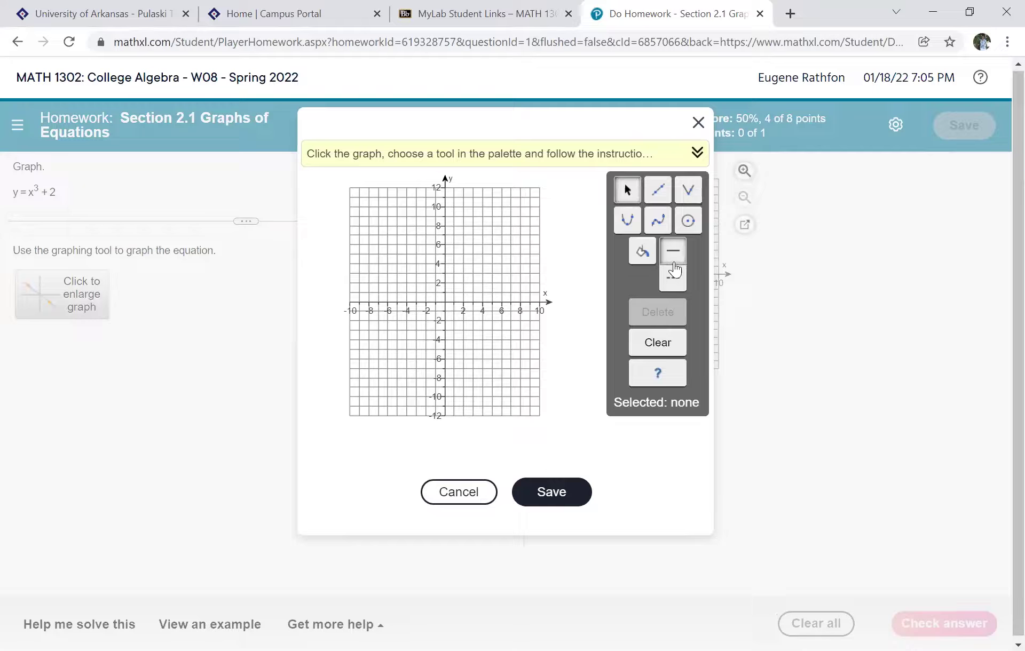
click(659, 223)
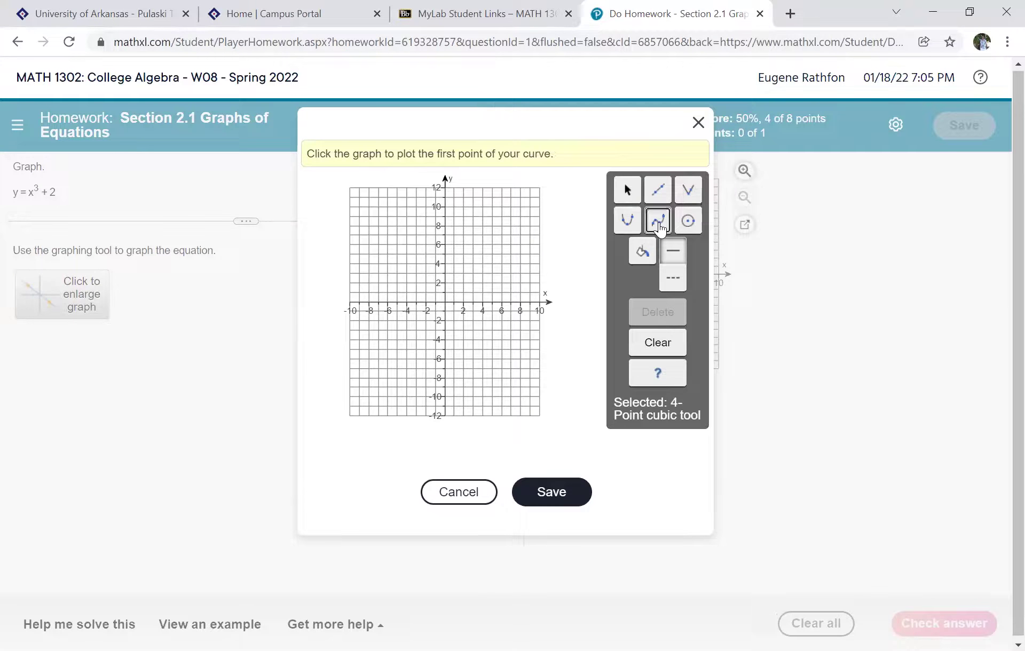
click(445, 289)
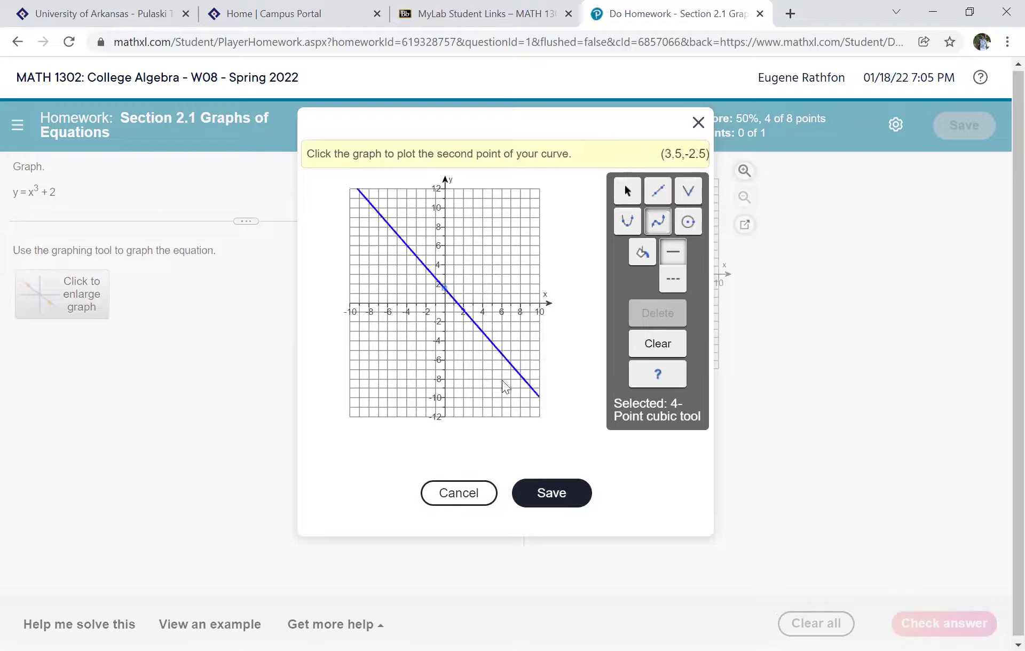
click(655, 347)
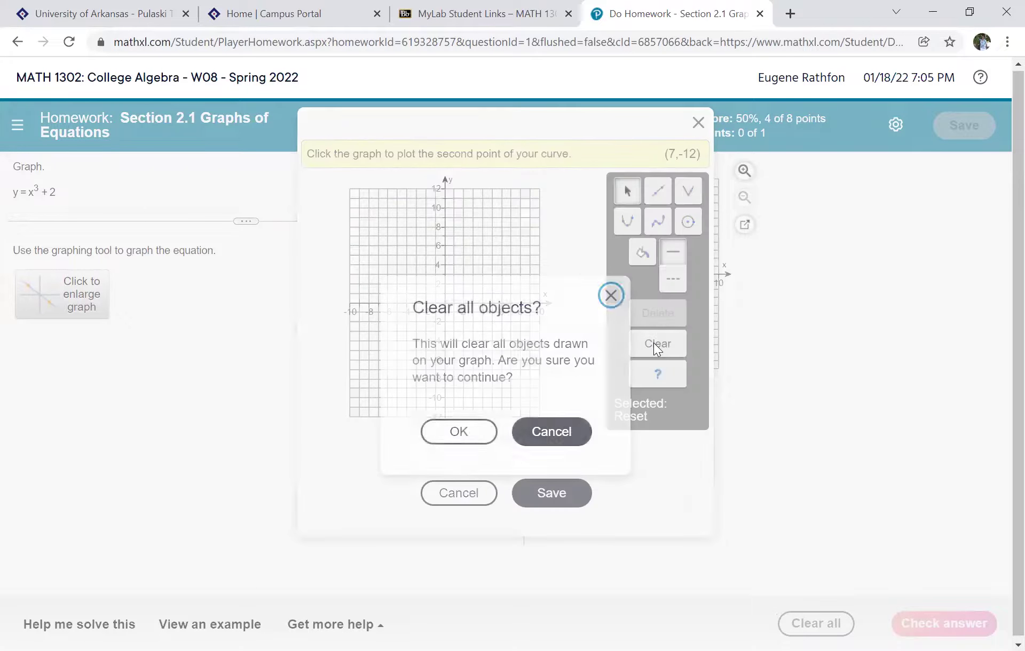
click(474, 435)
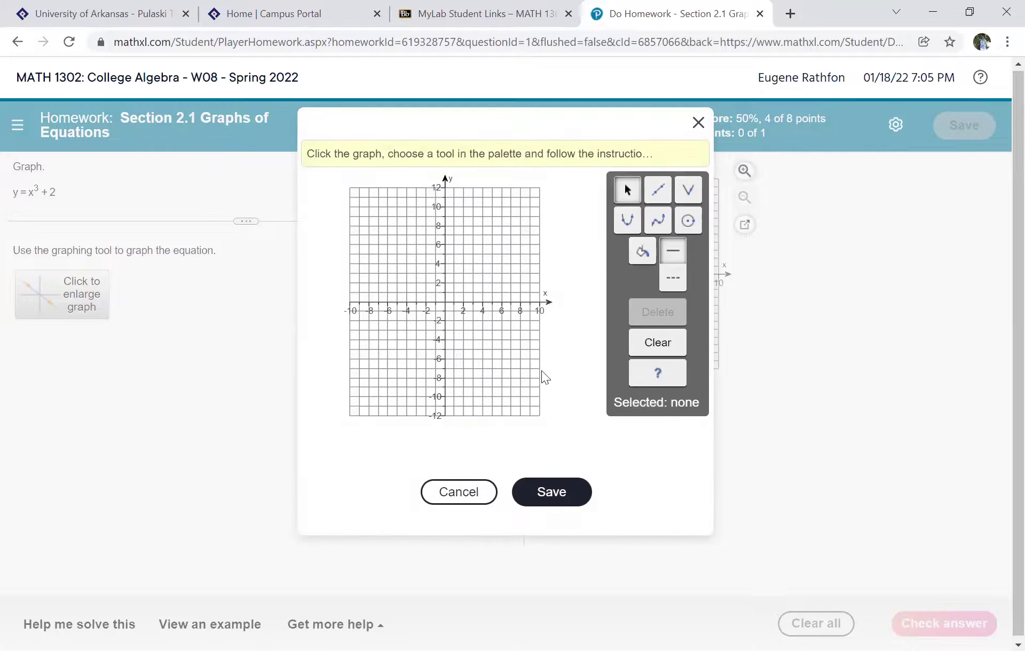
Plot y = x^3 + 2 with the 4-Point cubic tool through (0,2), (1,3), about (-1,0.5) and (2,10), and switch to HoverCam.
click(657, 225)
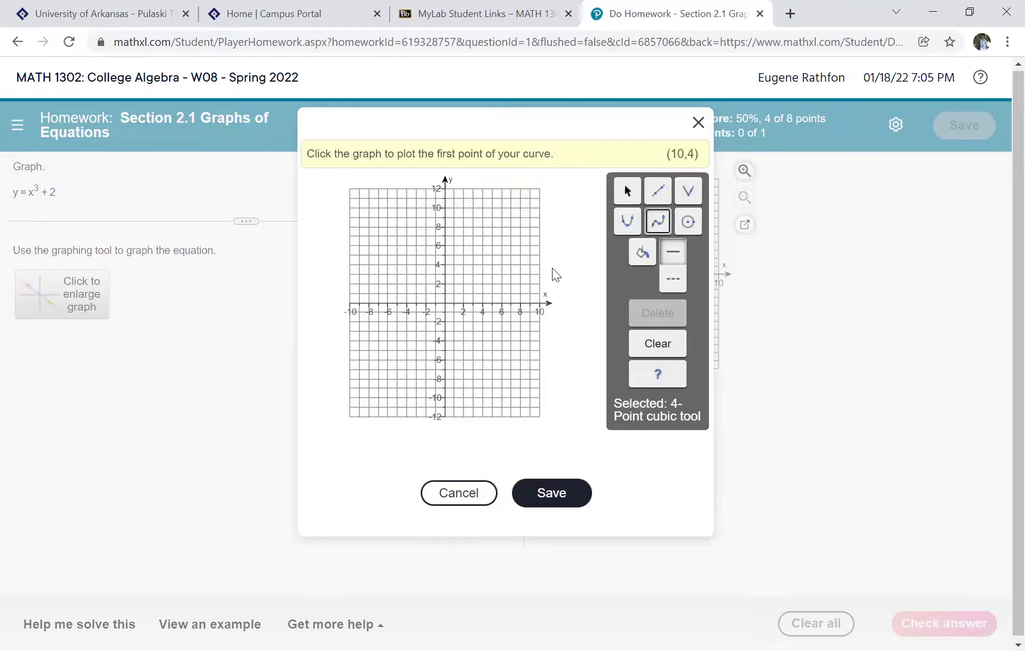
click(442, 283)
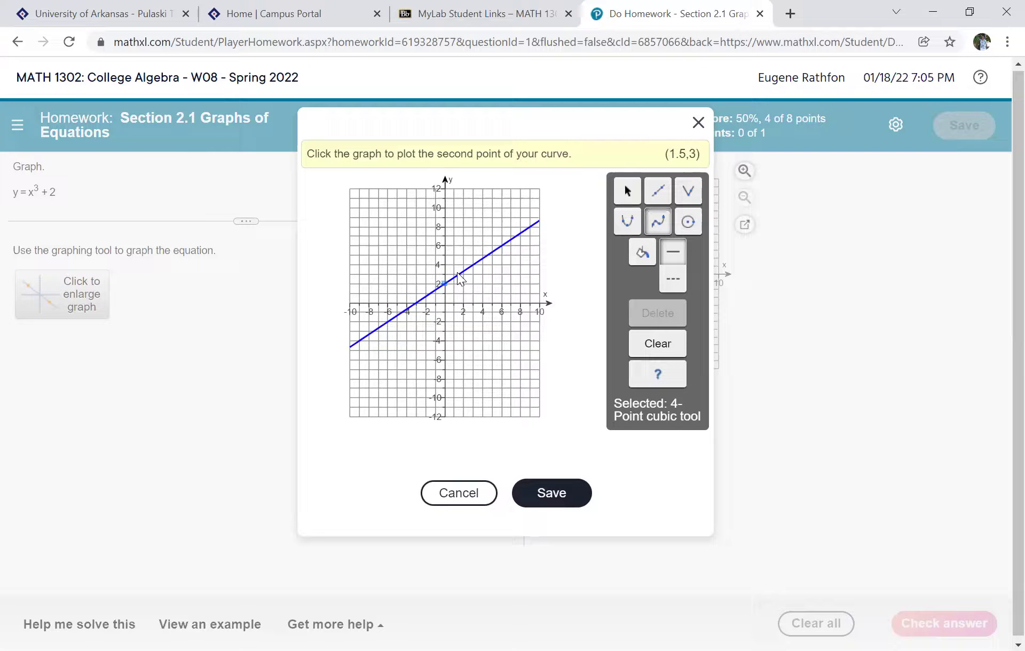
click(453, 272)
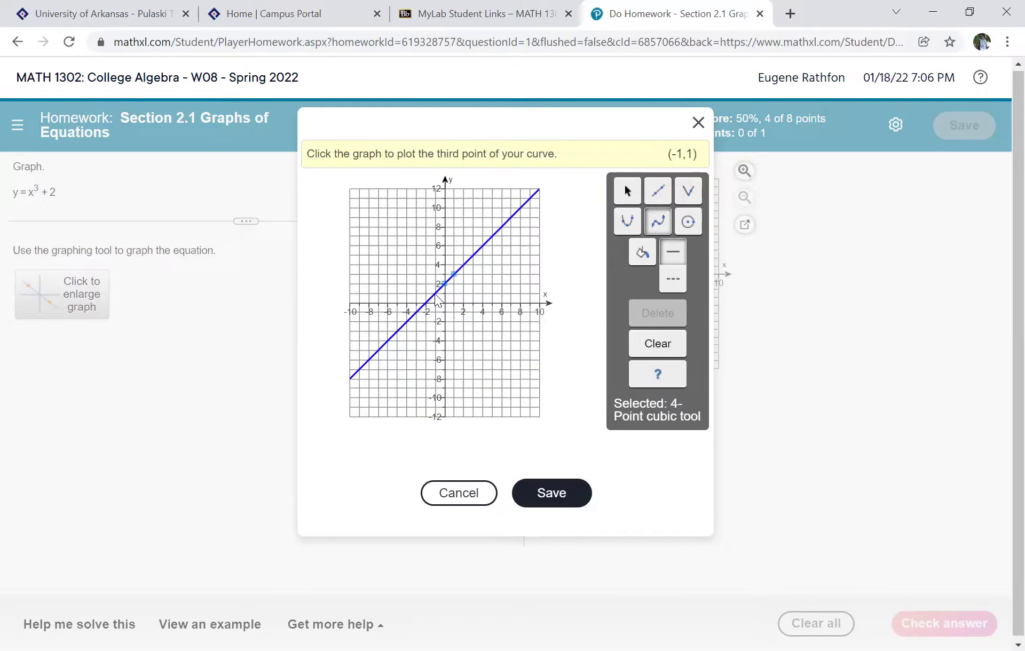
click(434, 297)
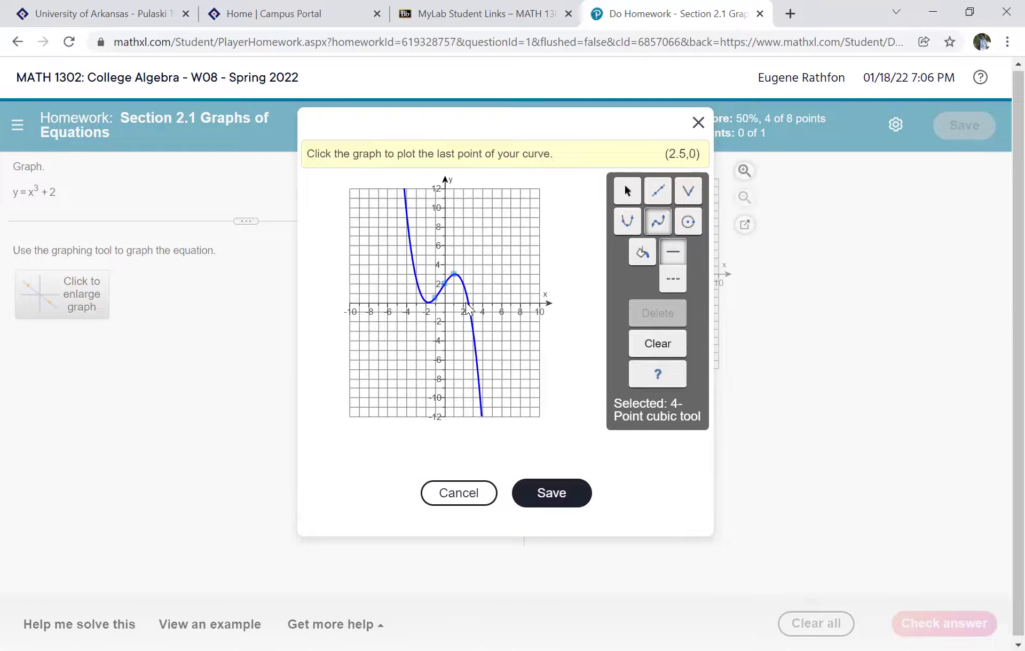
click(464, 210)
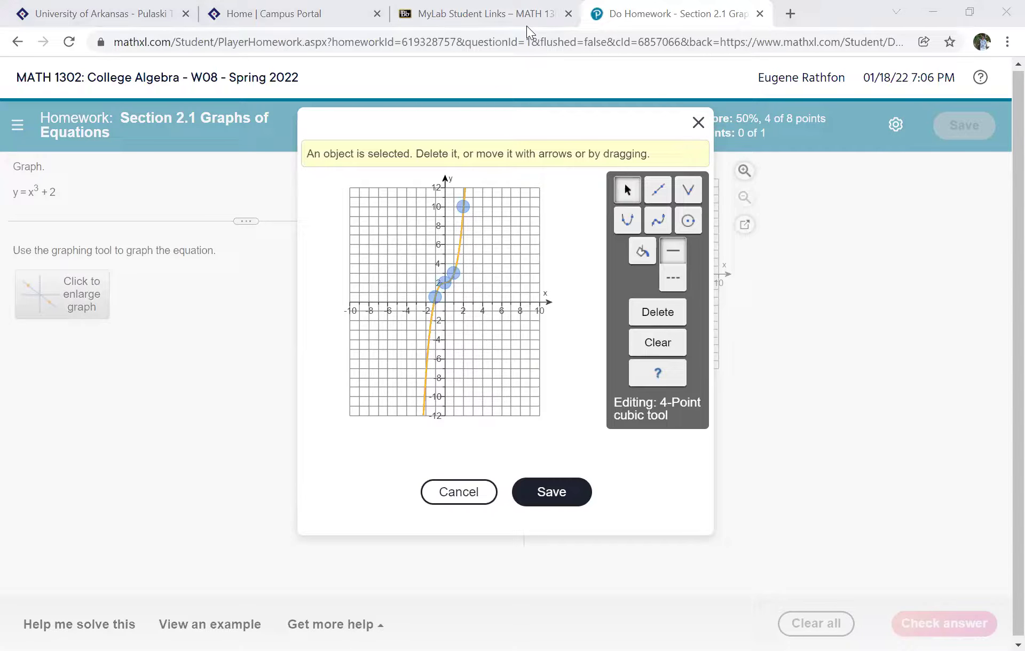
key(alt+Tab)
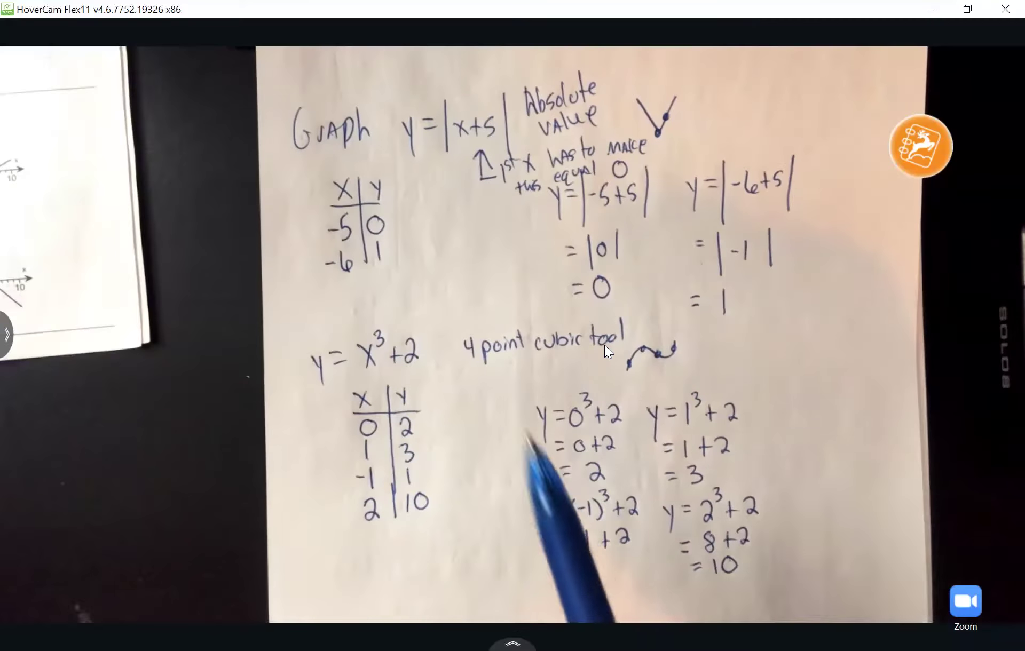